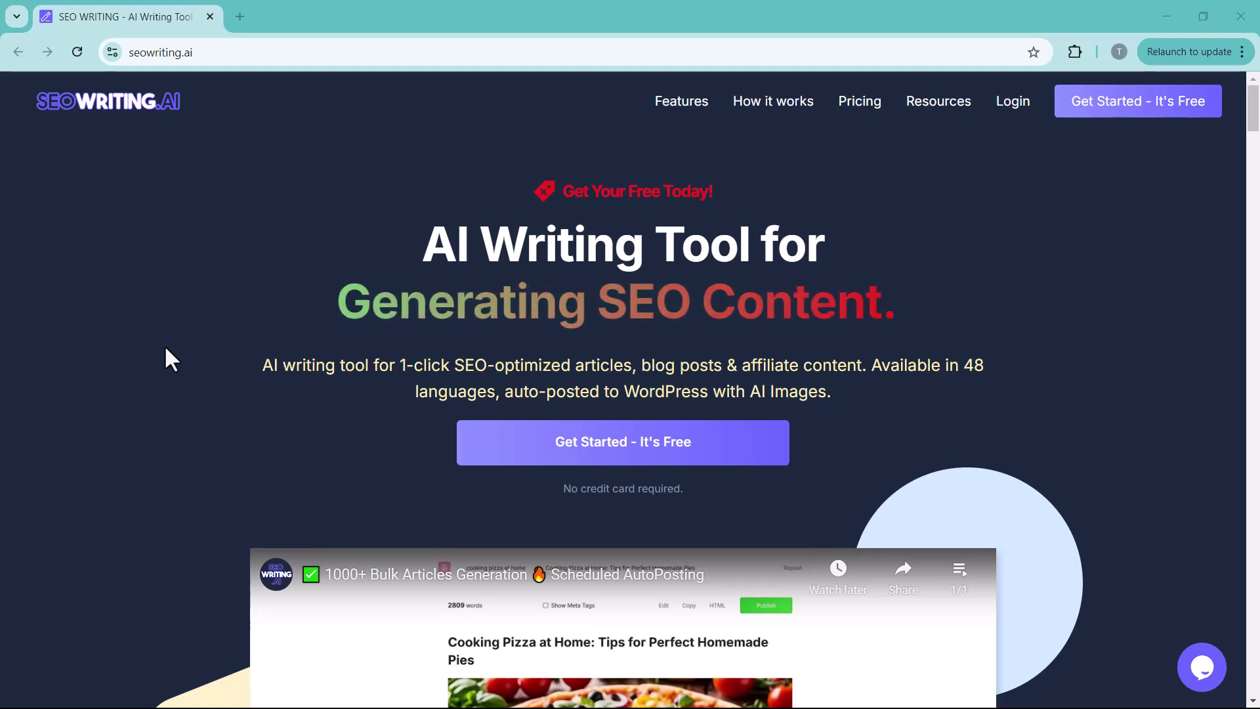
- Scroll down the seowriting.ai homepage feature sections to reach the generated Samsung phones article
scroll(166, 348, down, 5)
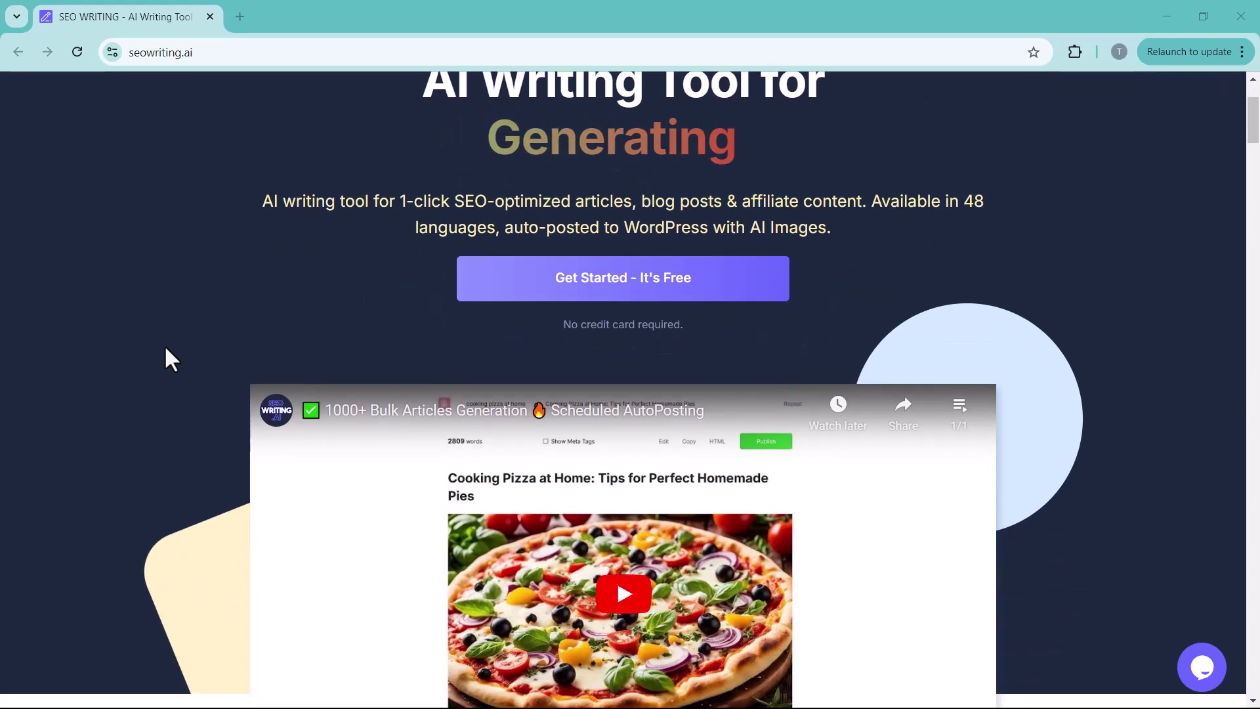
scroll(165, 348, down, 1)
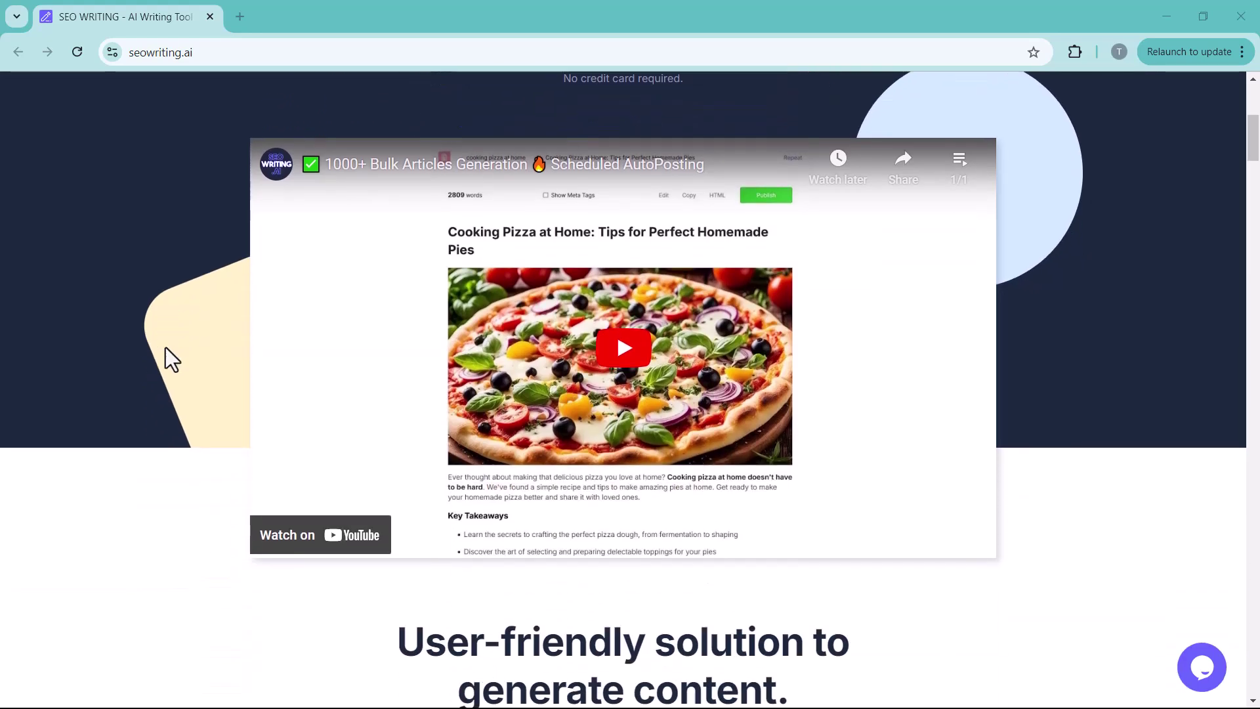
scroll(165, 348, down, 6)
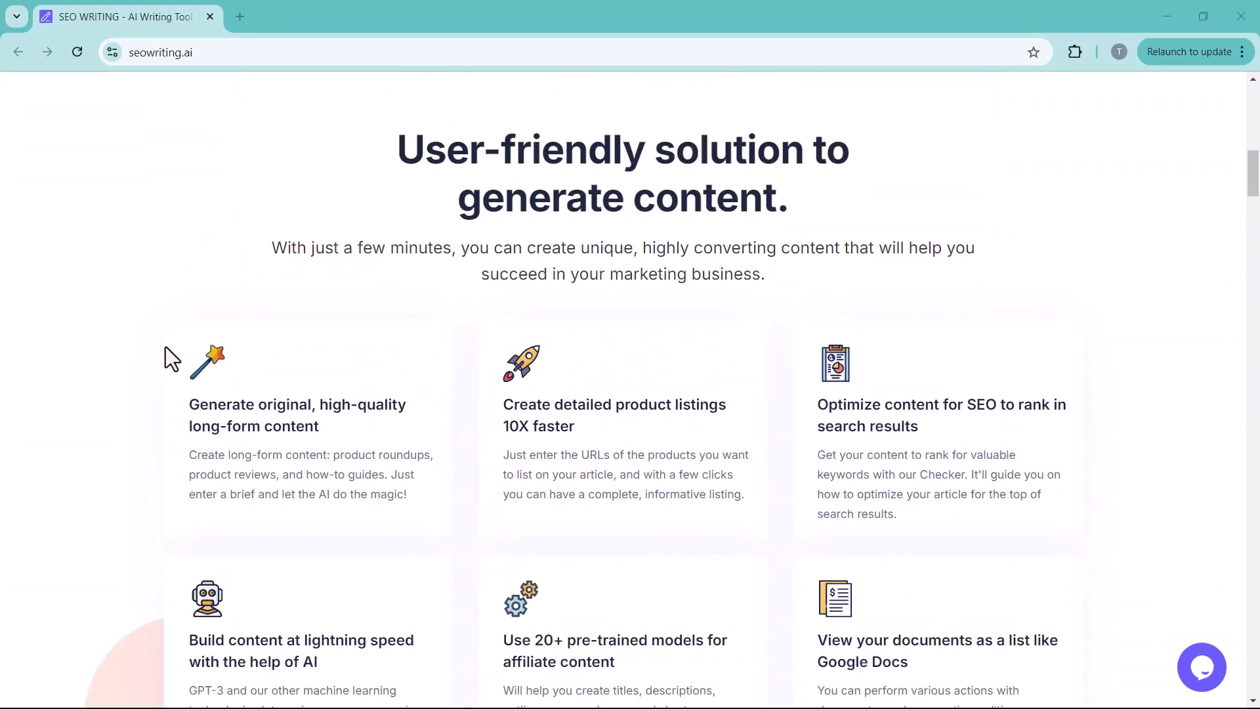
scroll(165, 348, down, 11)
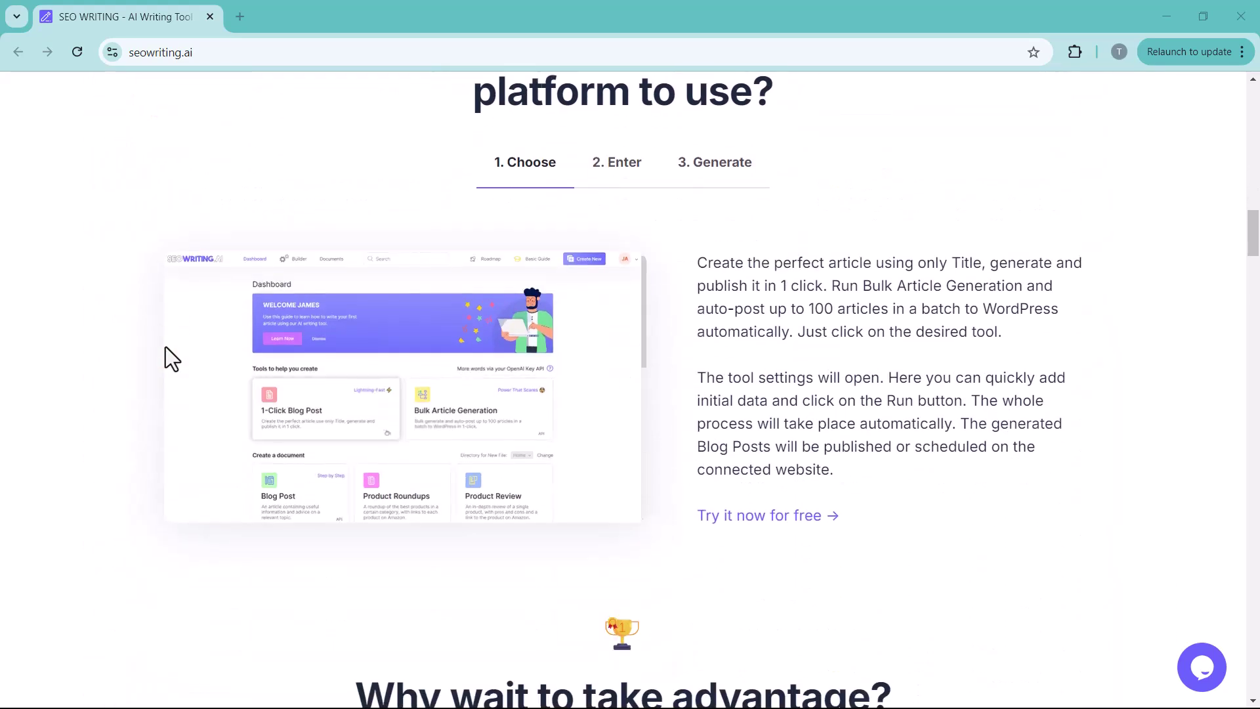
scroll(165, 346, down, 4)
scroll(165, 346, down, 6)
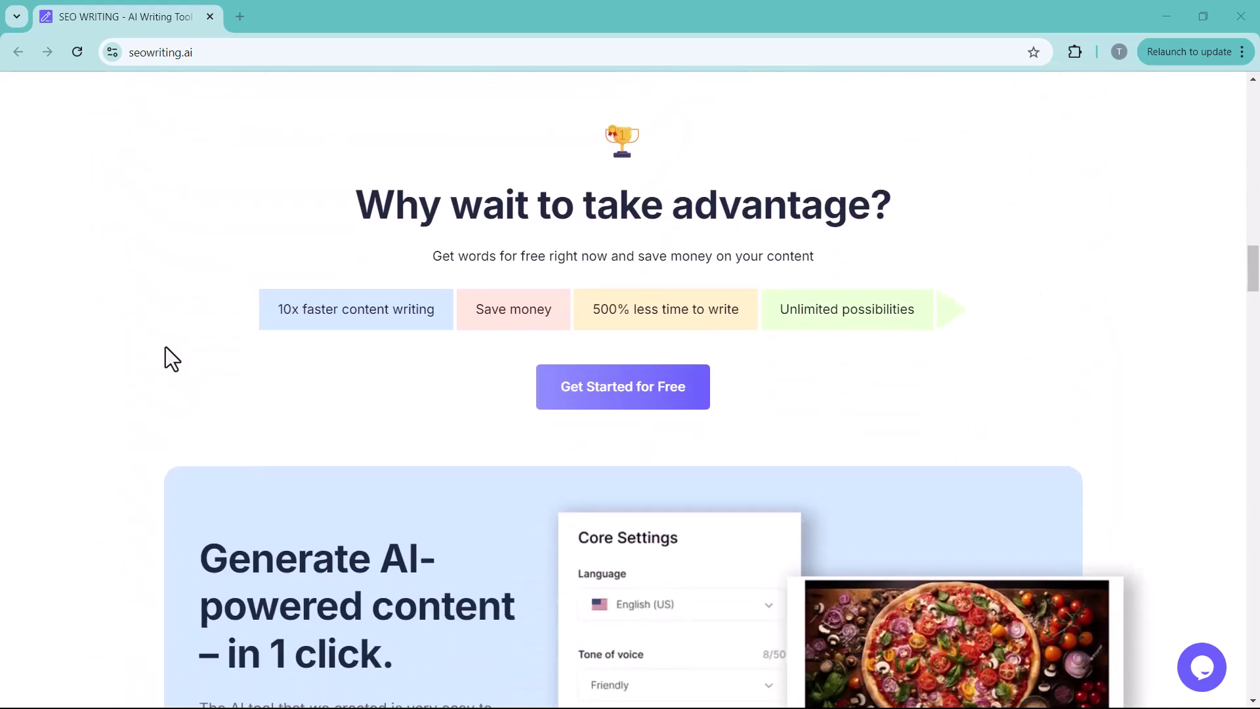
scroll(165, 347, down, 1)
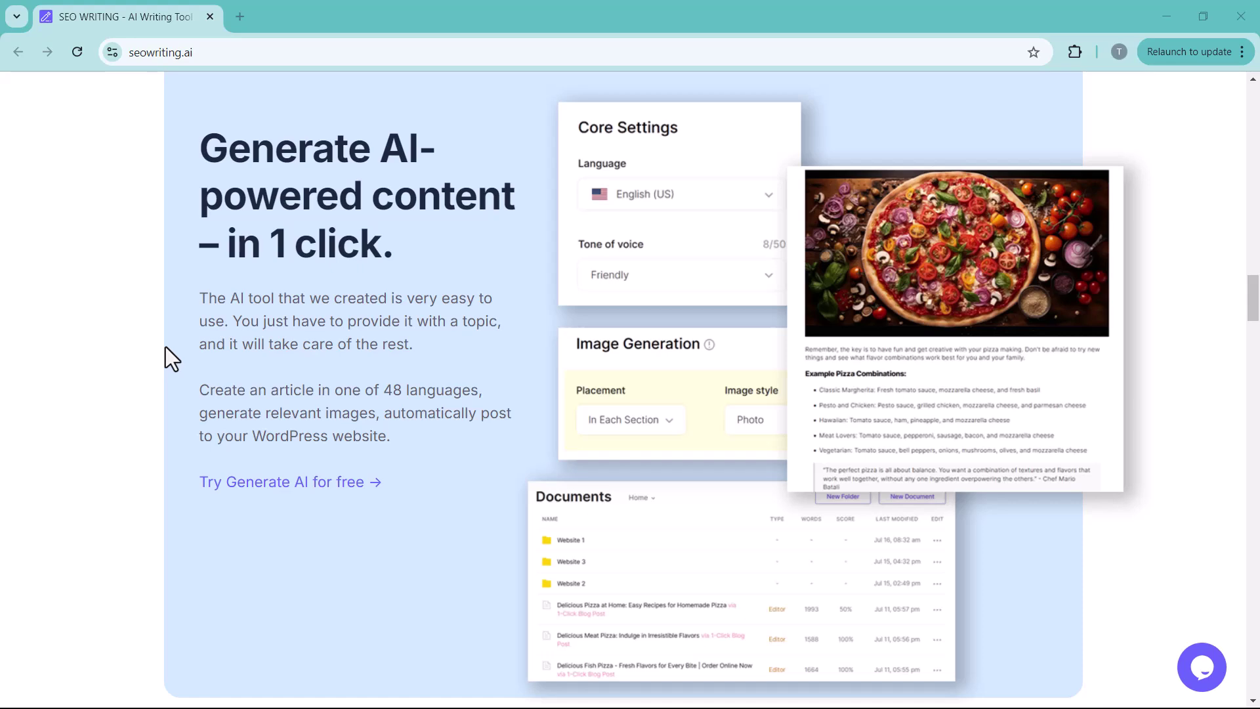
scroll(166, 347, down, 7)
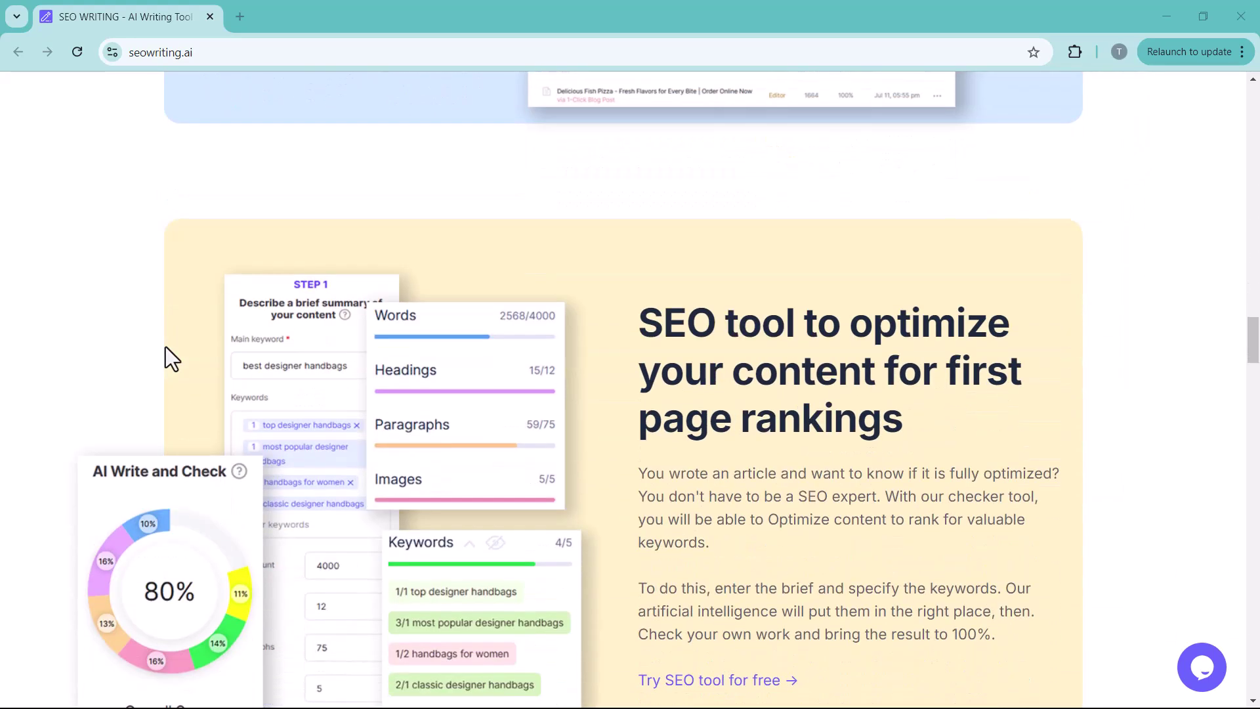
scroll(166, 346, down, 2)
scroll(165, 346, up, 1)
scroll(165, 347, down, 1)
scroll(166, 347, down, 7)
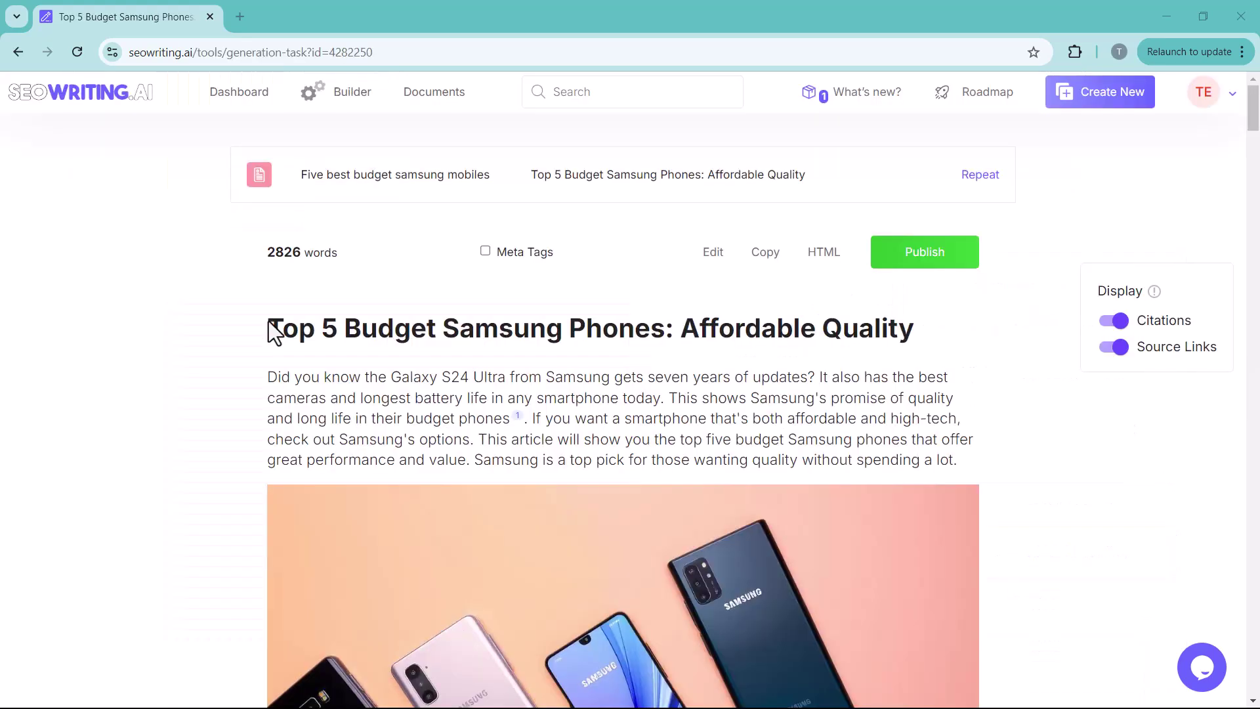
- Read the article's opening sections, briefly selecting the title and the phone comparison table
drag(267, 328, 935, 346)
scroll(915, 357, down, 3)
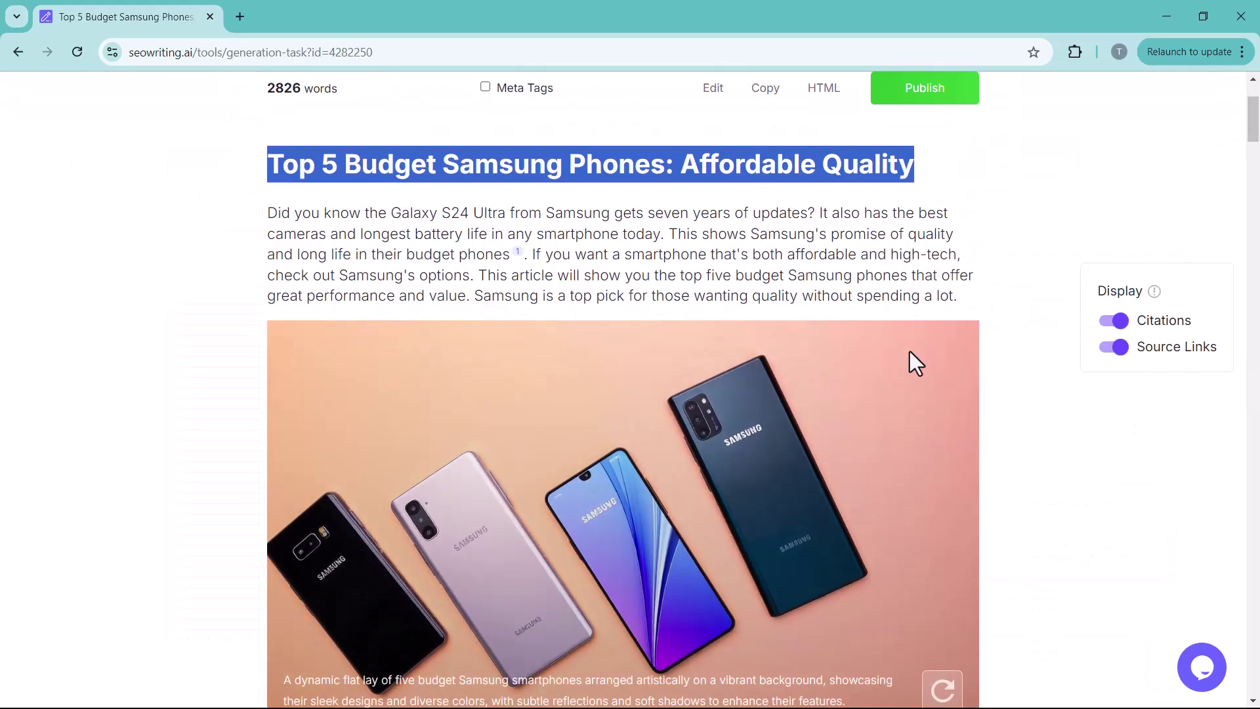
click(715, 286)
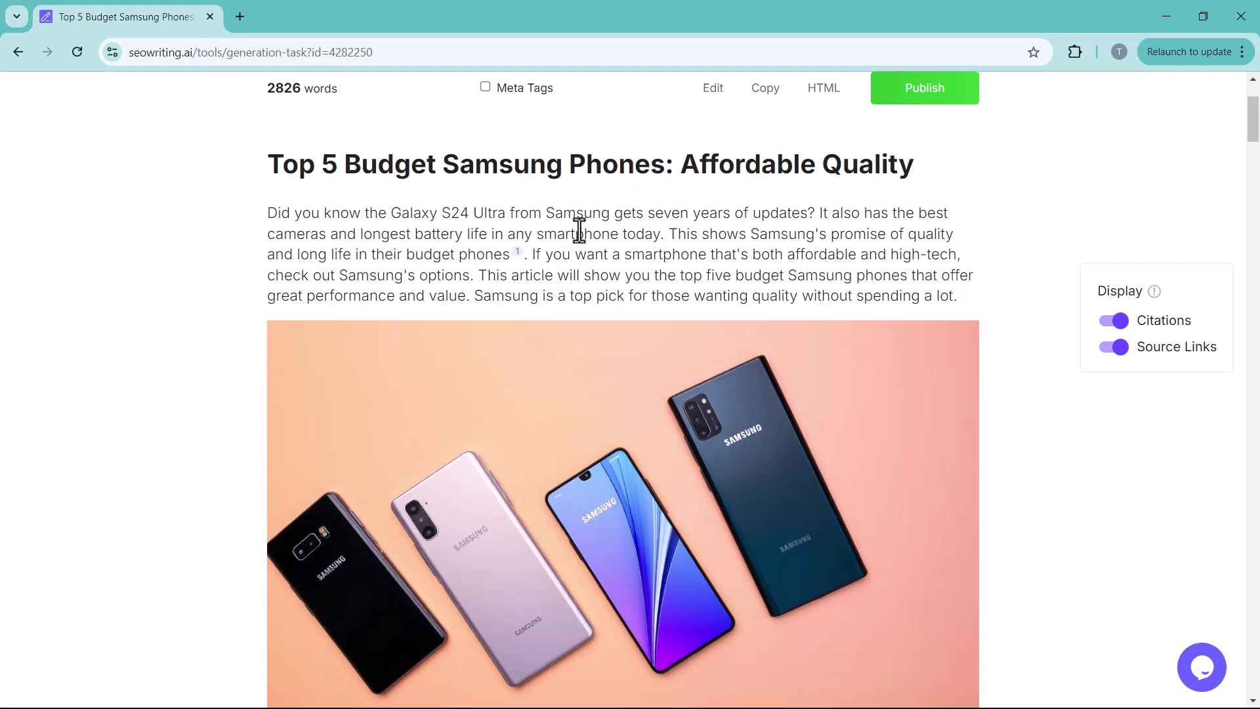
scroll(722, 292, down, 1)
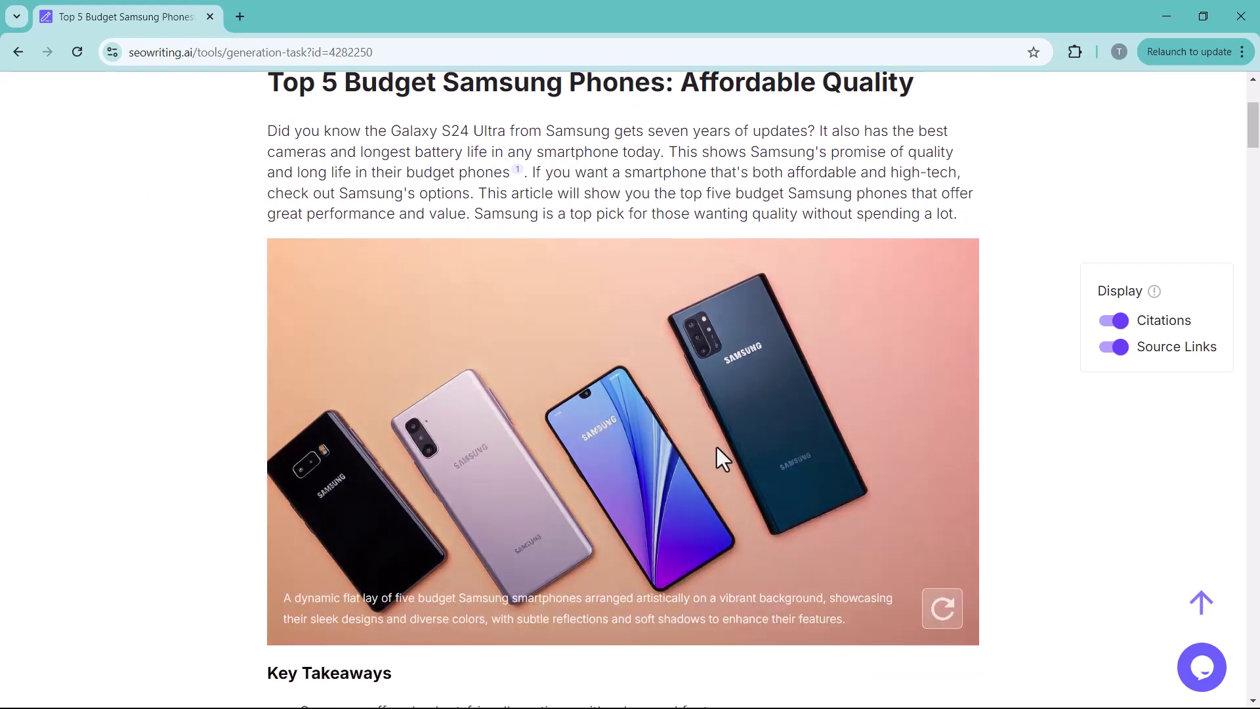
scroll(717, 447, down, 4)
scroll(718, 443, down, 1)
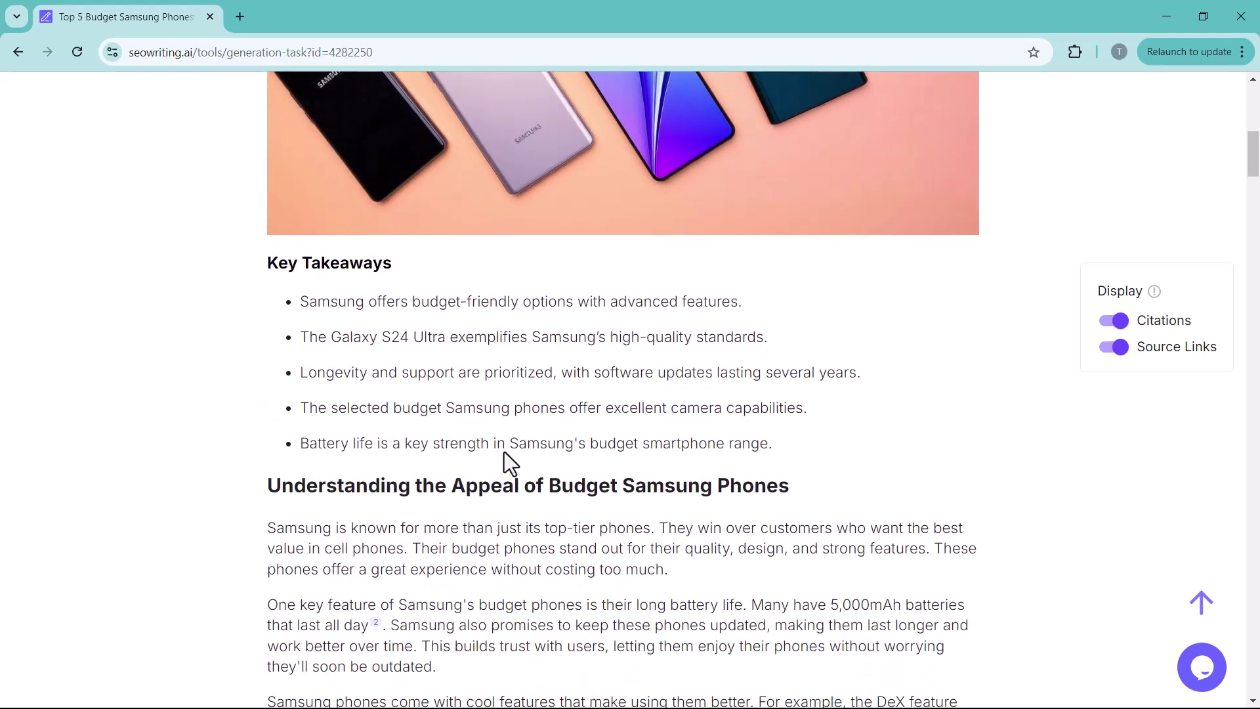
scroll(656, 373, down, 7)
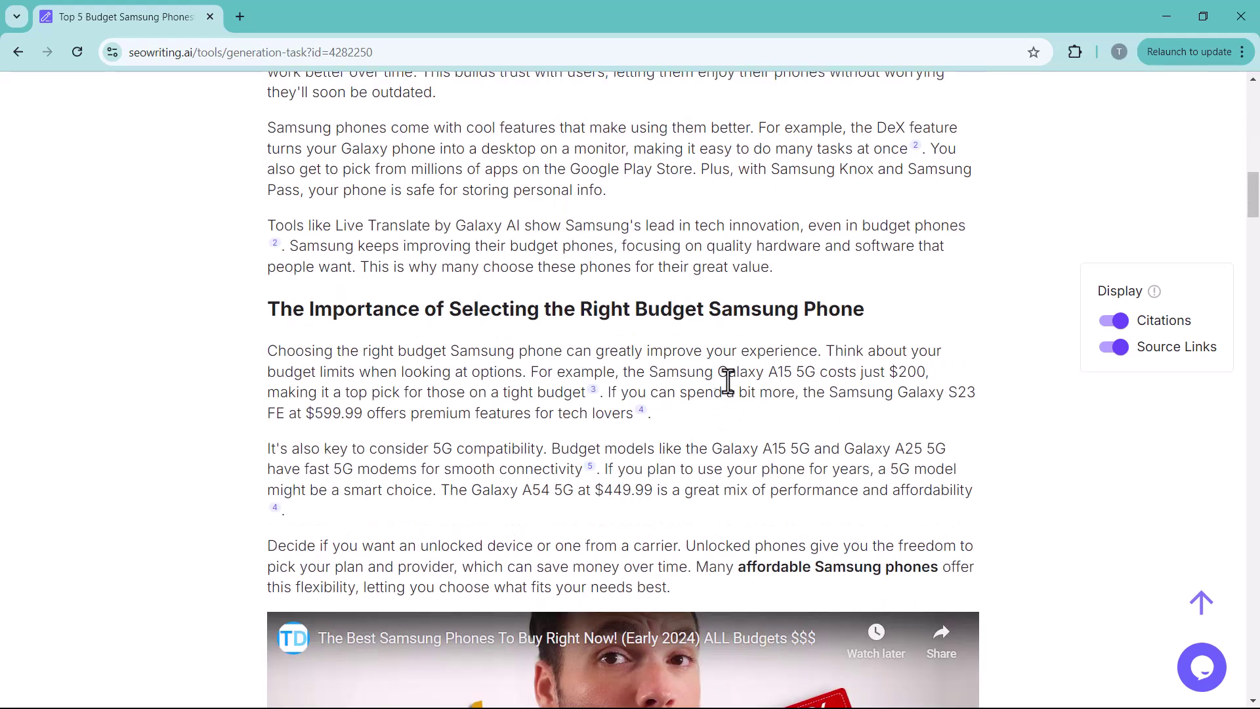
scroll(727, 381, down, 5)
scroll(656, 400, down, 3)
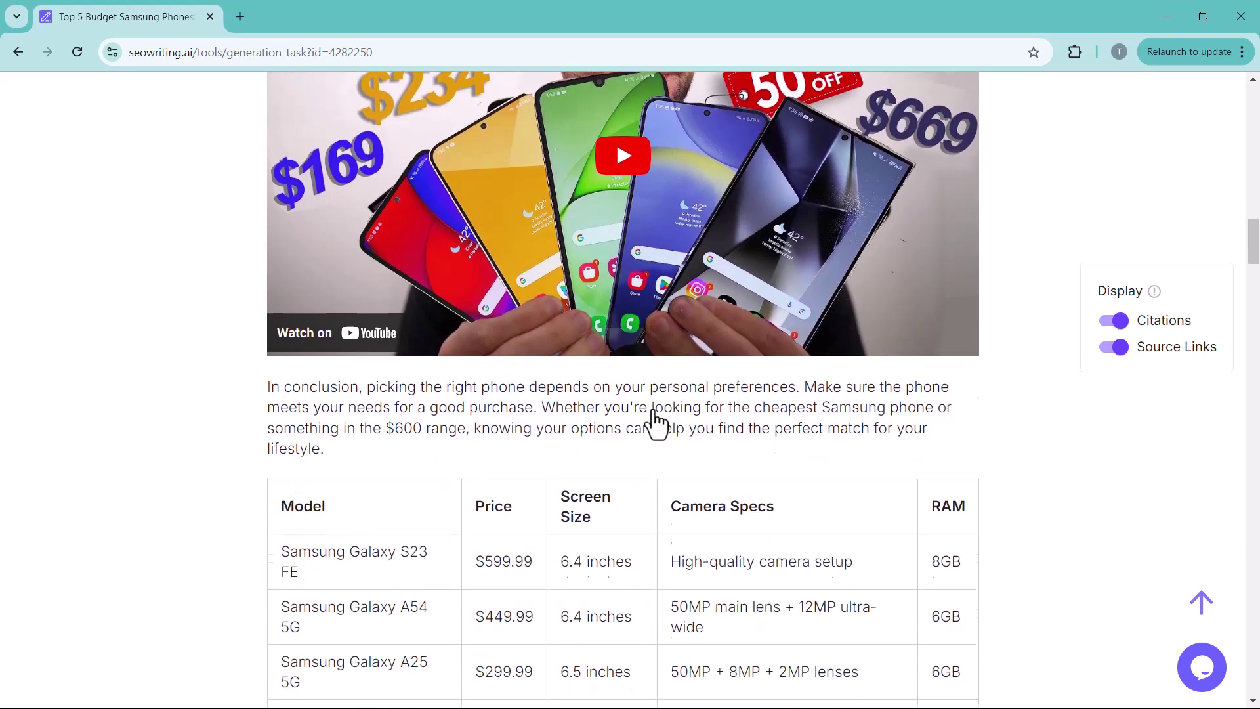
scroll(656, 424, down, 3)
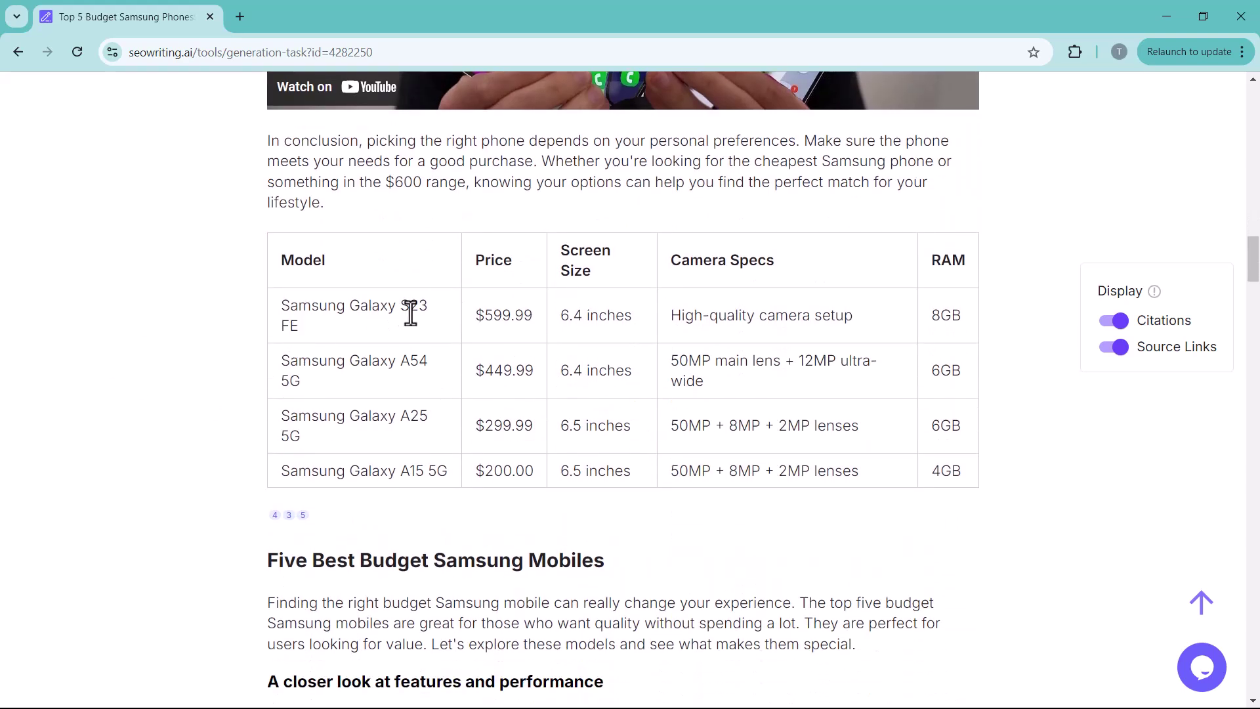
drag(290, 259, 999, 471)
click(999, 471)
- Continue past the Battery life and software support heading down to the FAQ section
scroll(872, 391, down, 4)
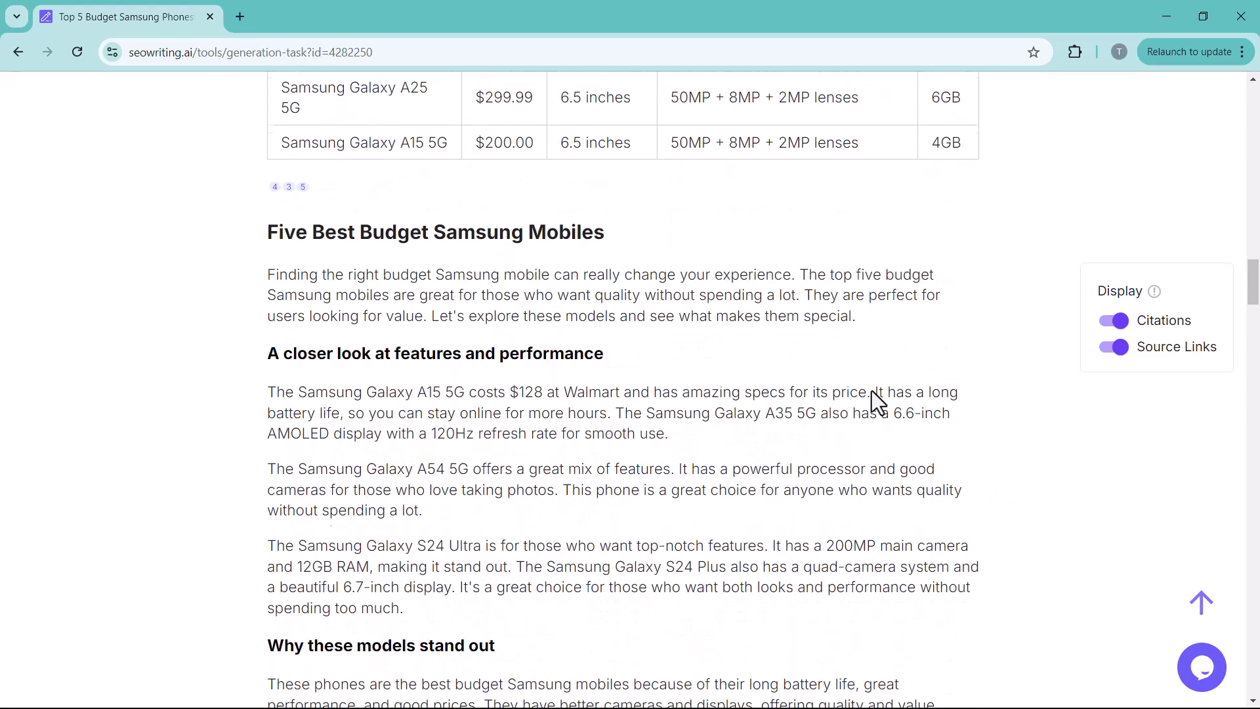
scroll(872, 391, down, 2)
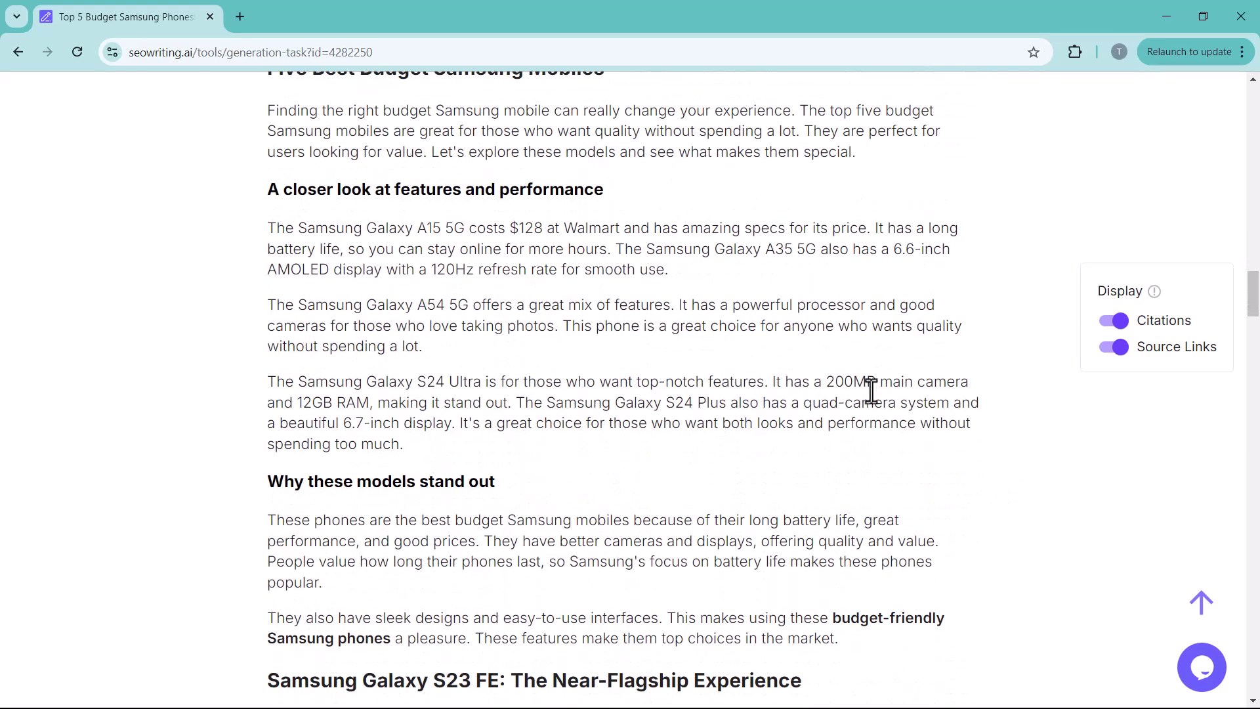
scroll(872, 391, down, 14)
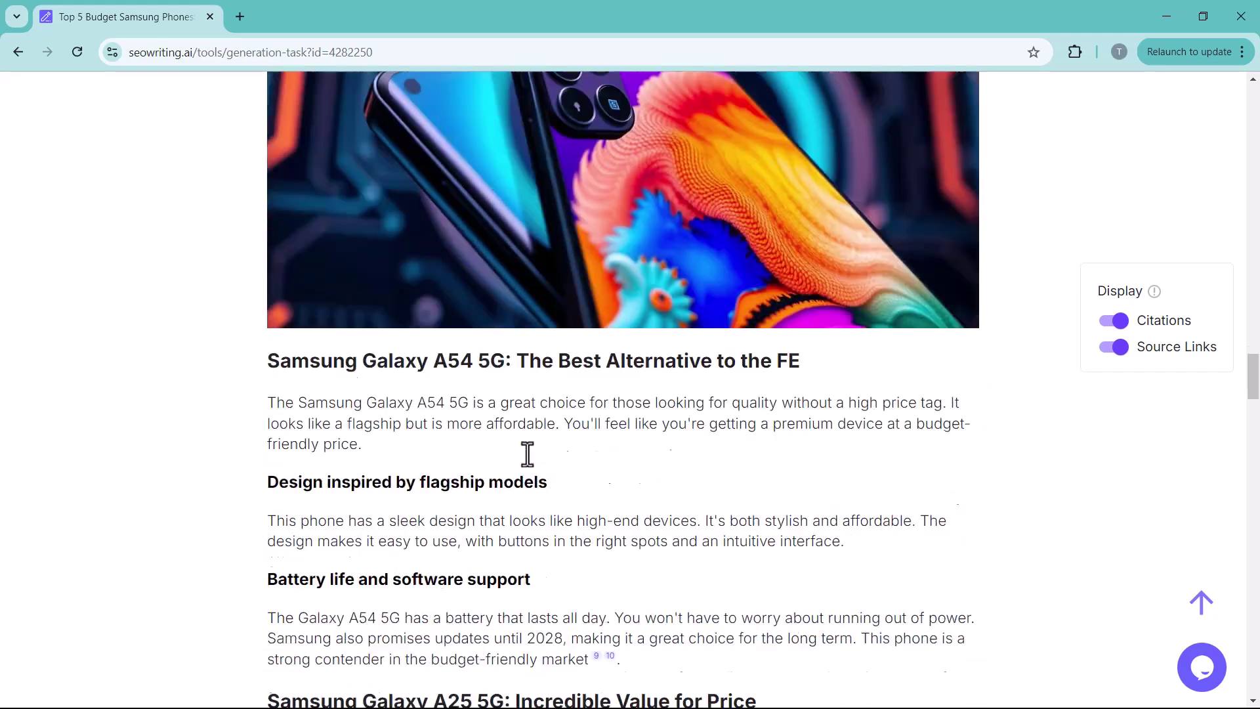
drag(270, 525, 591, 528)
scroll(590, 528, down, 17)
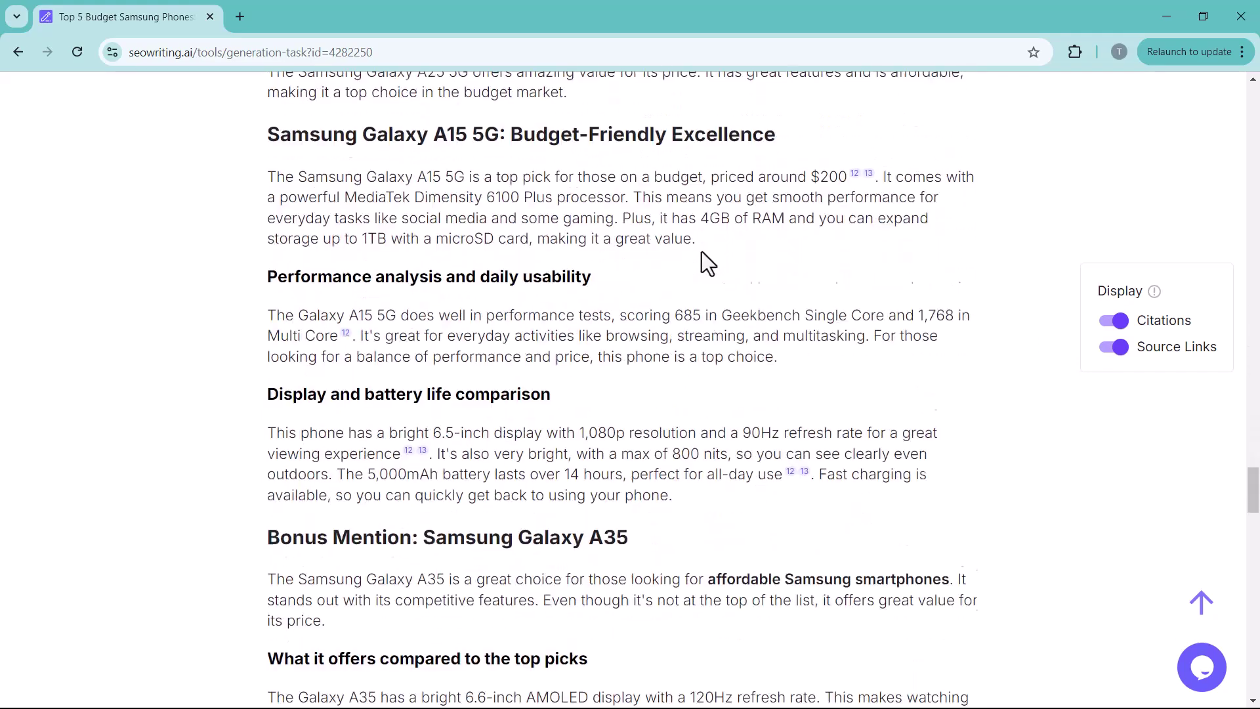
scroll(707, 263, down, 13)
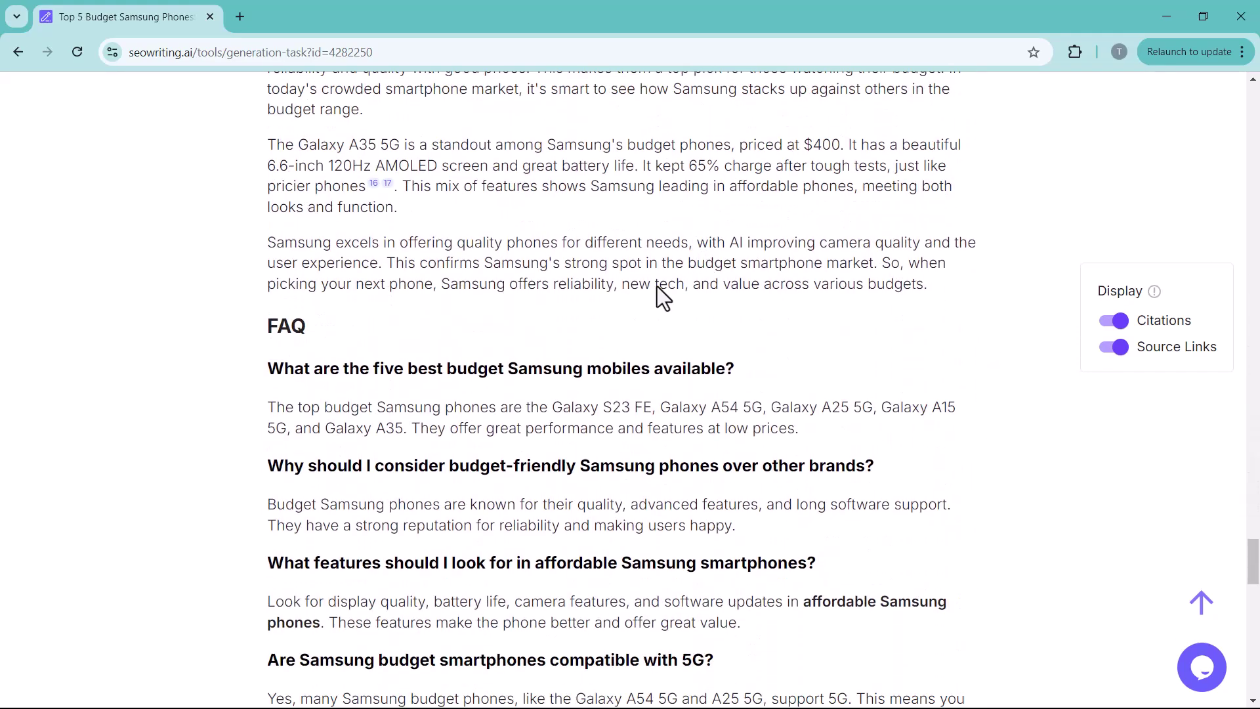
scroll(659, 295, down, 3)
scroll(332, 250, up, 2)
drag(263, 243, 838, 673)
click(892, 652)
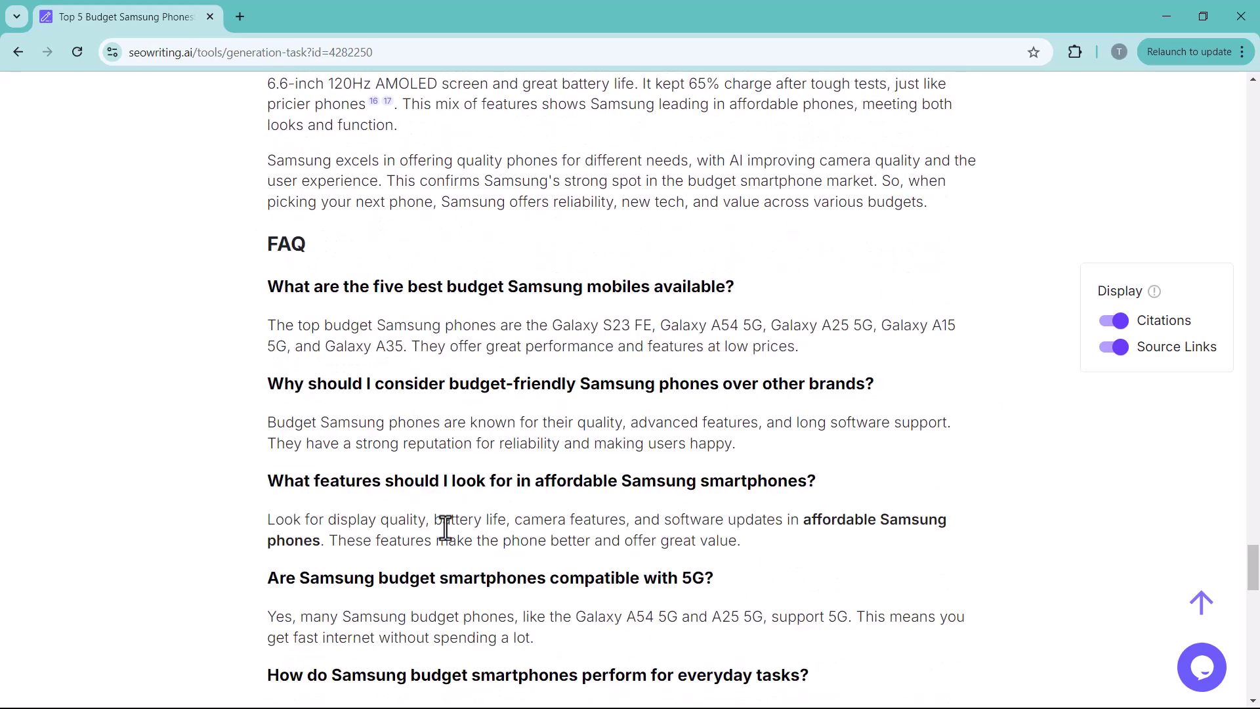
scroll(684, 390, down, 6)
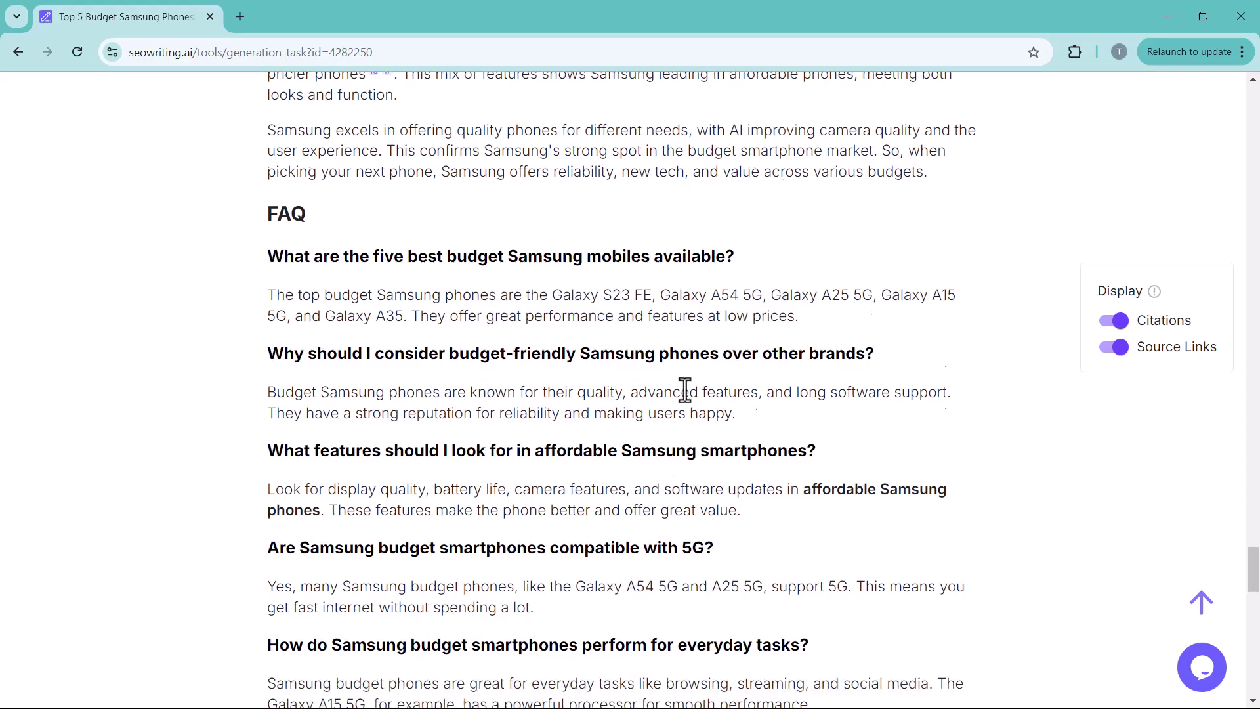
click(1113, 346)
scroll(1085, 406, up, 20)
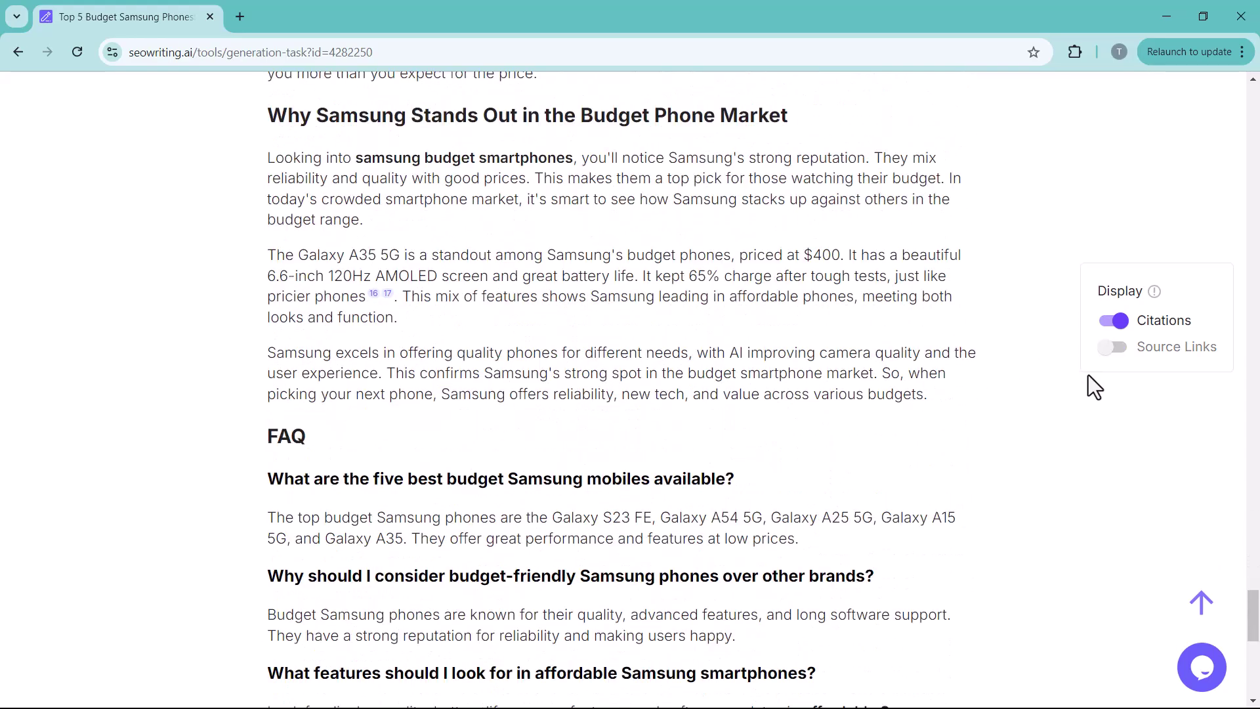
scroll(1085, 406, up, 20)
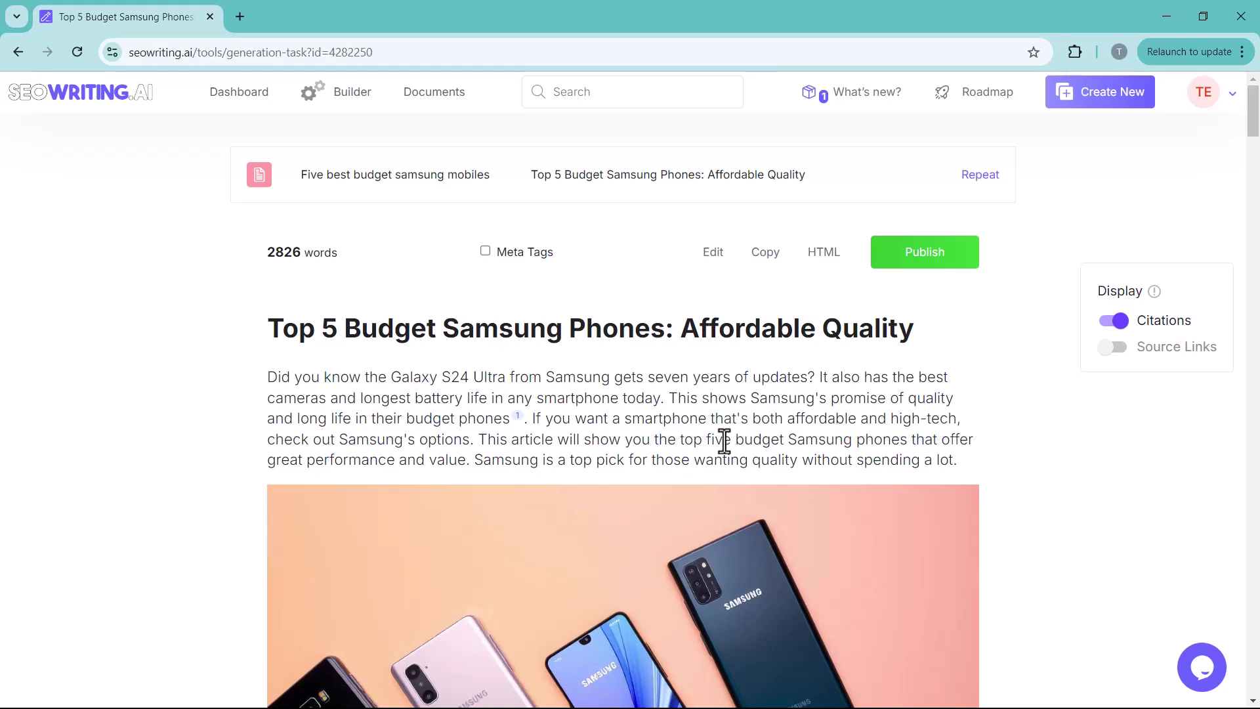
scroll(725, 439, down, 20)
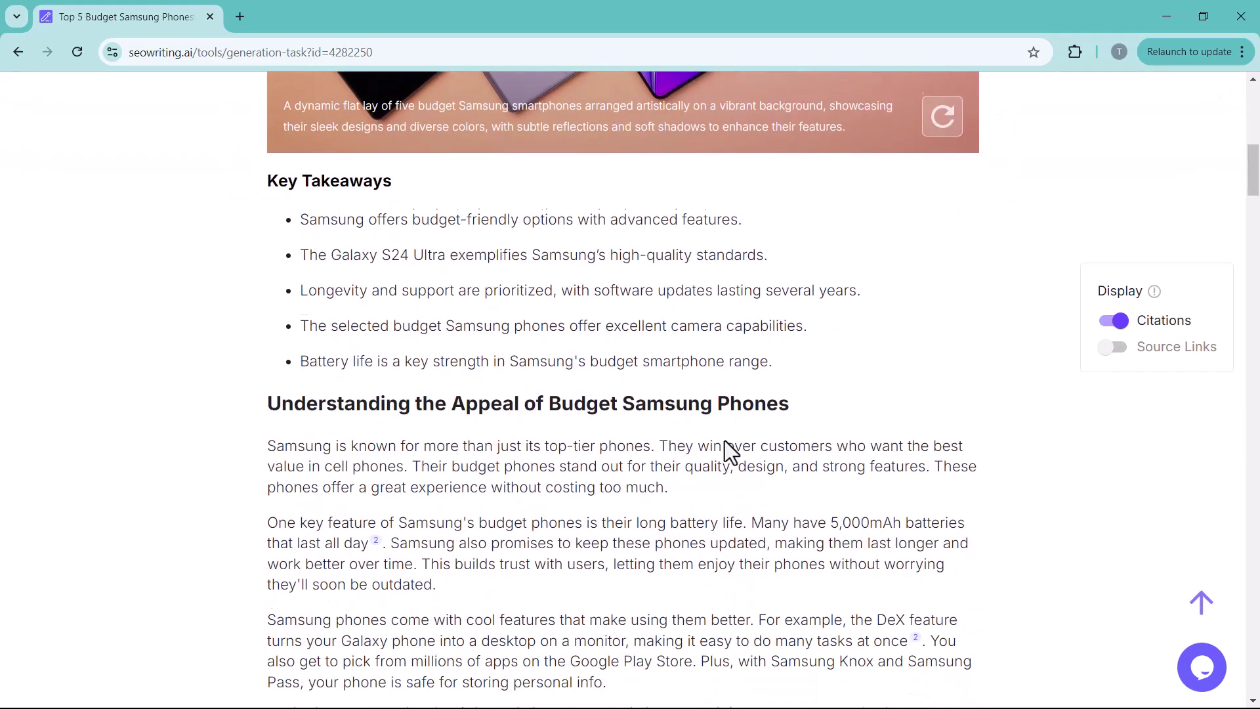
scroll(725, 441, down, 15)
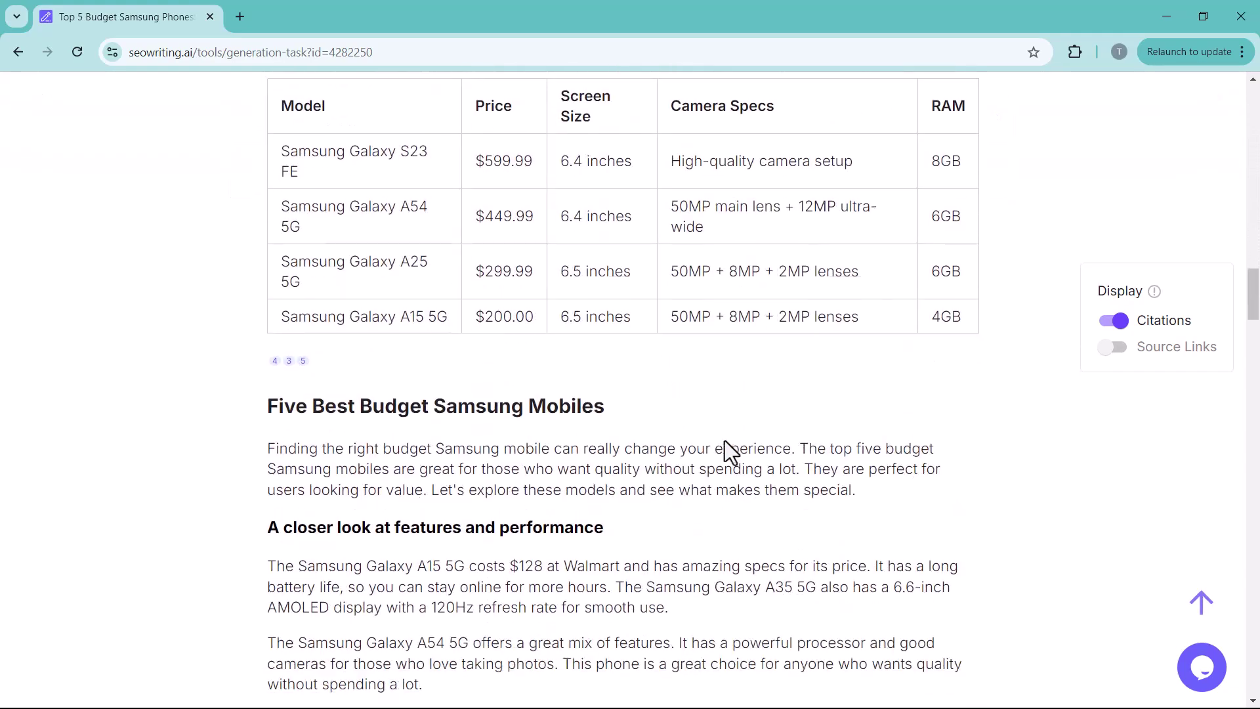
scroll(725, 440, down, 20)
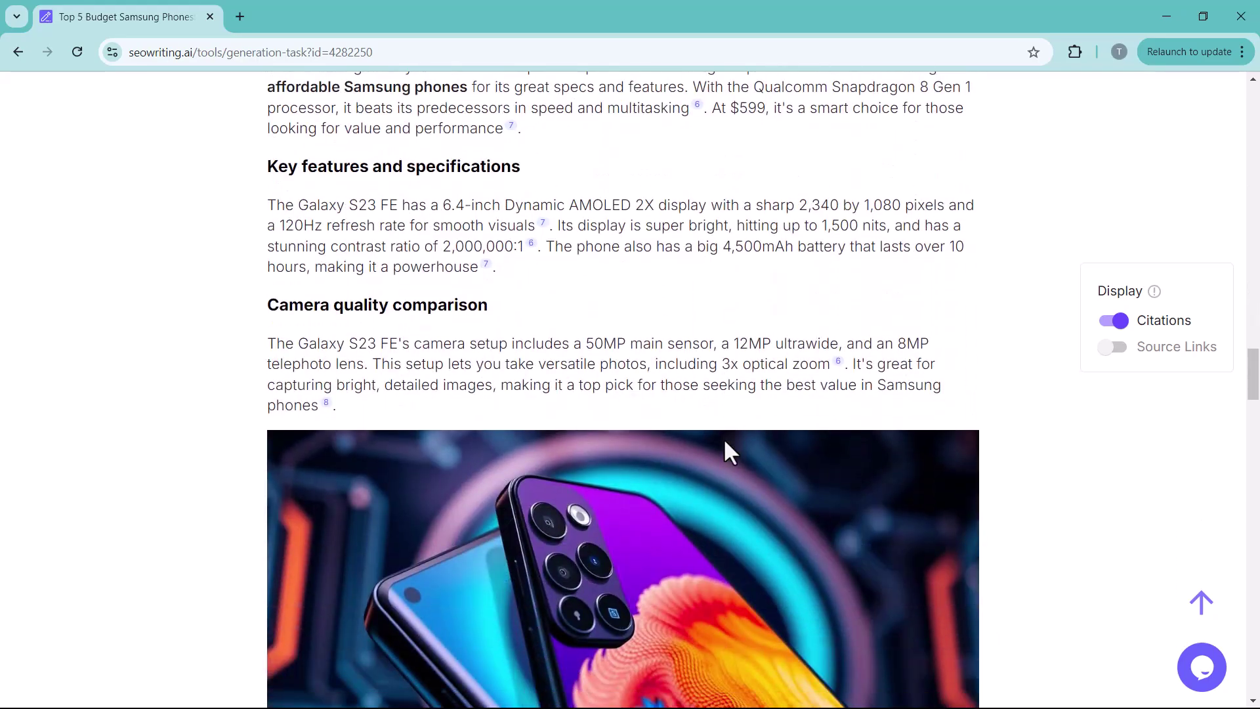
scroll(724, 439, down, 20)
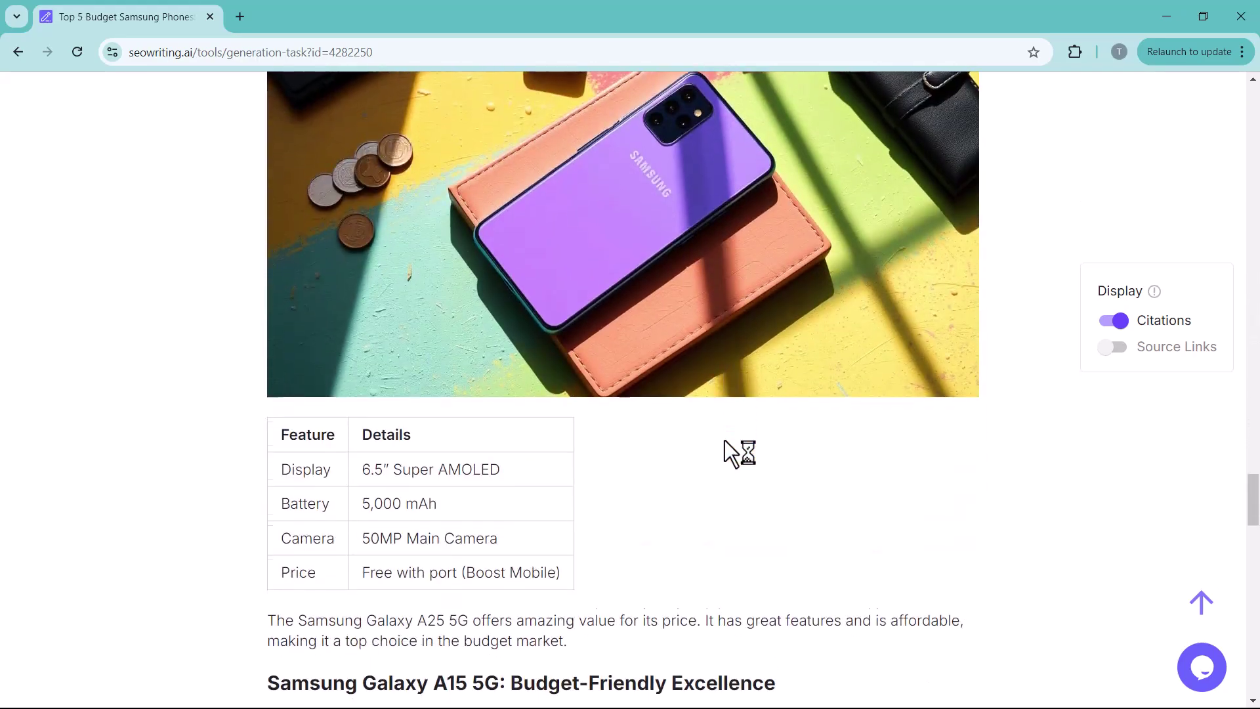
scroll(725, 439, down, 20)
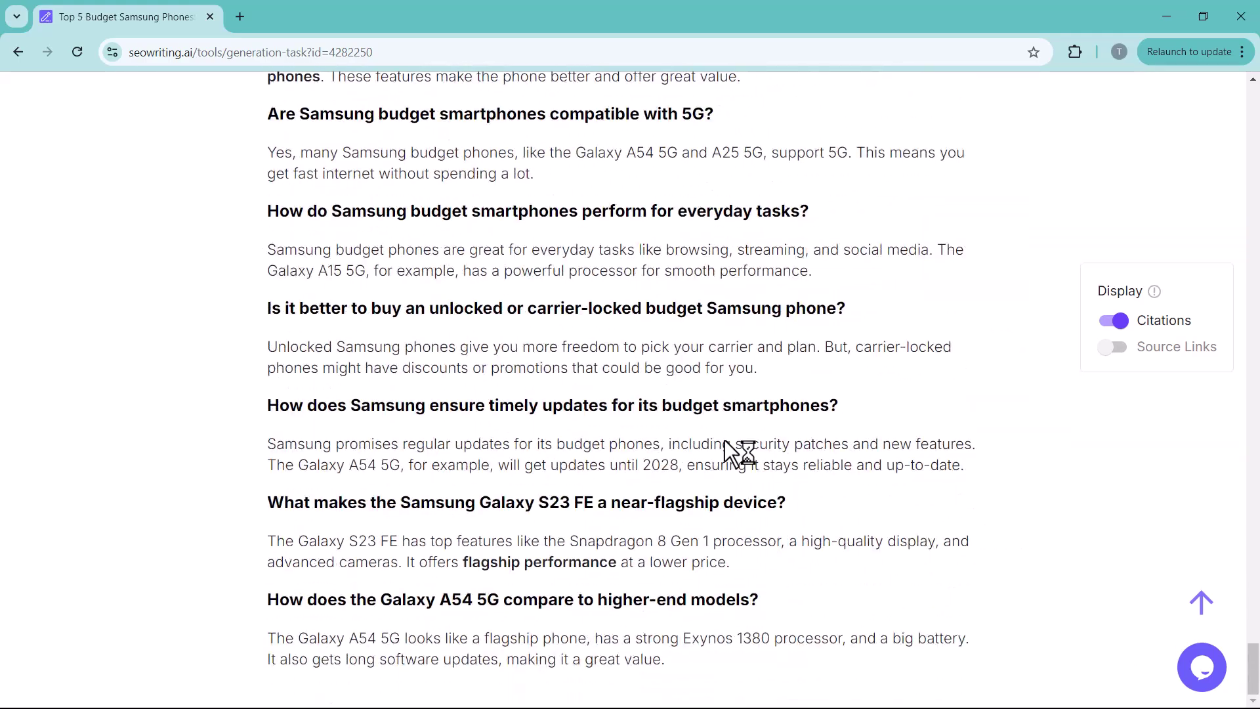
scroll(725, 440, up, 10)
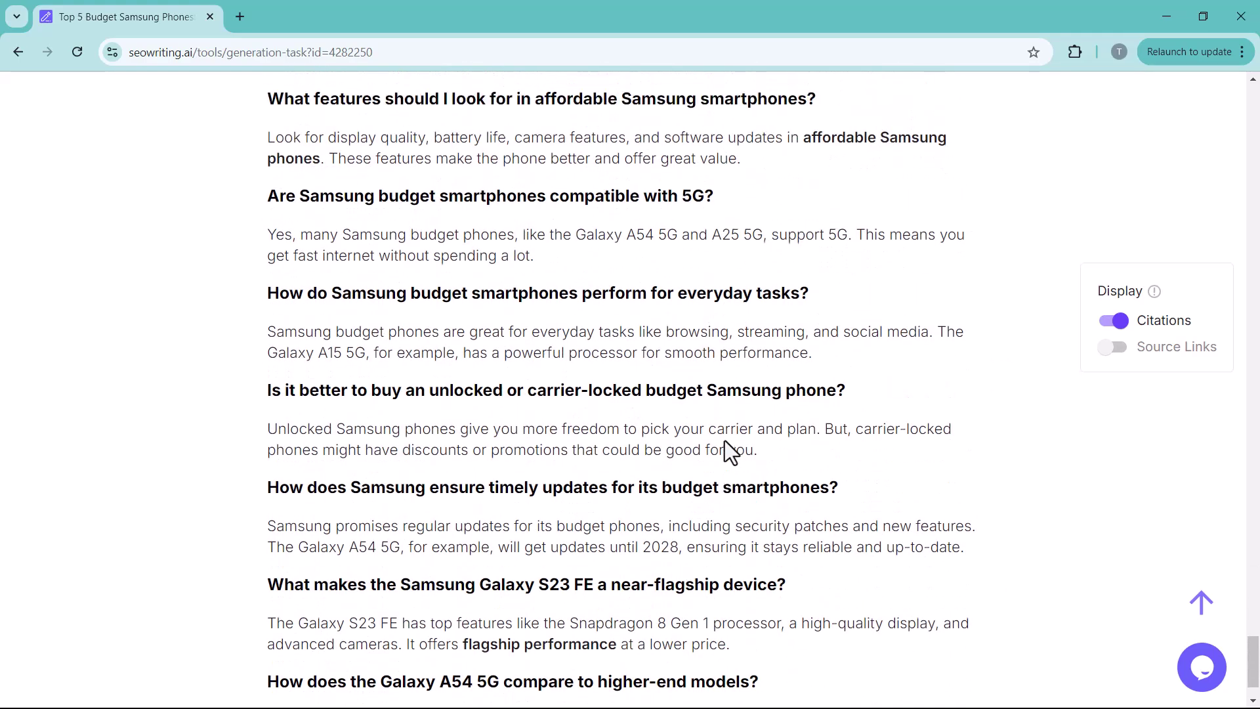
scroll(724, 440, up, 20)
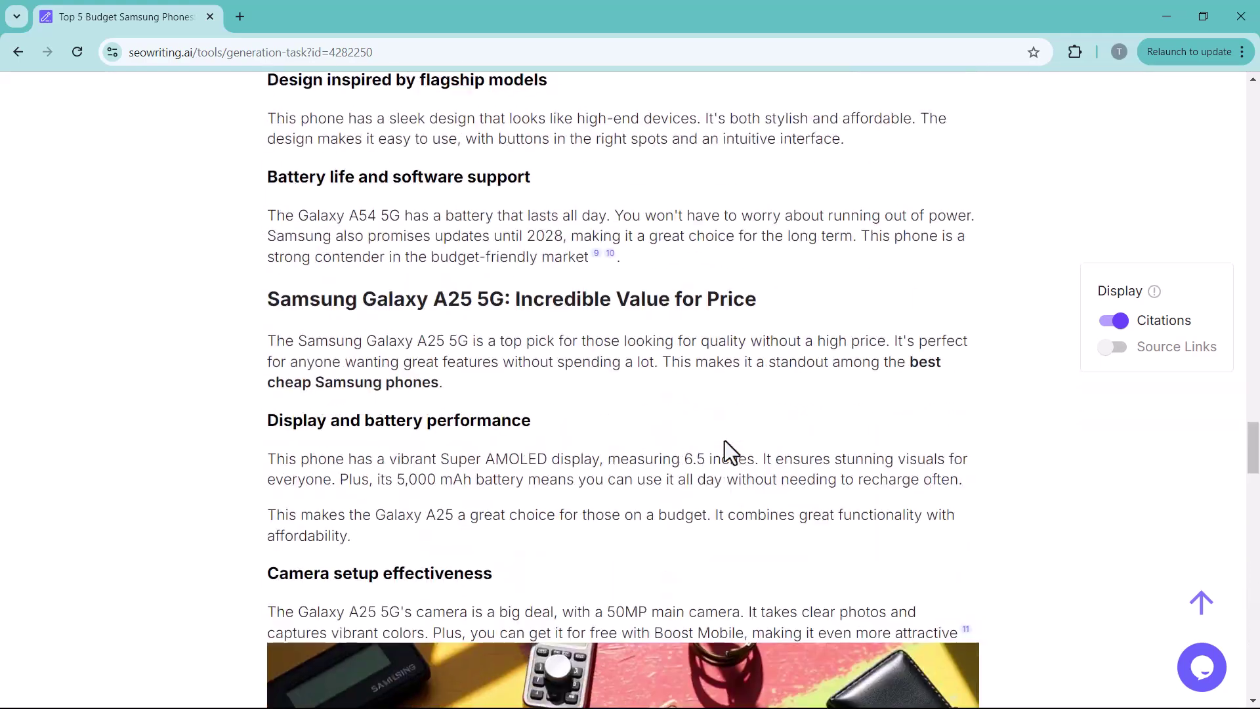
scroll(725, 440, up, 12)
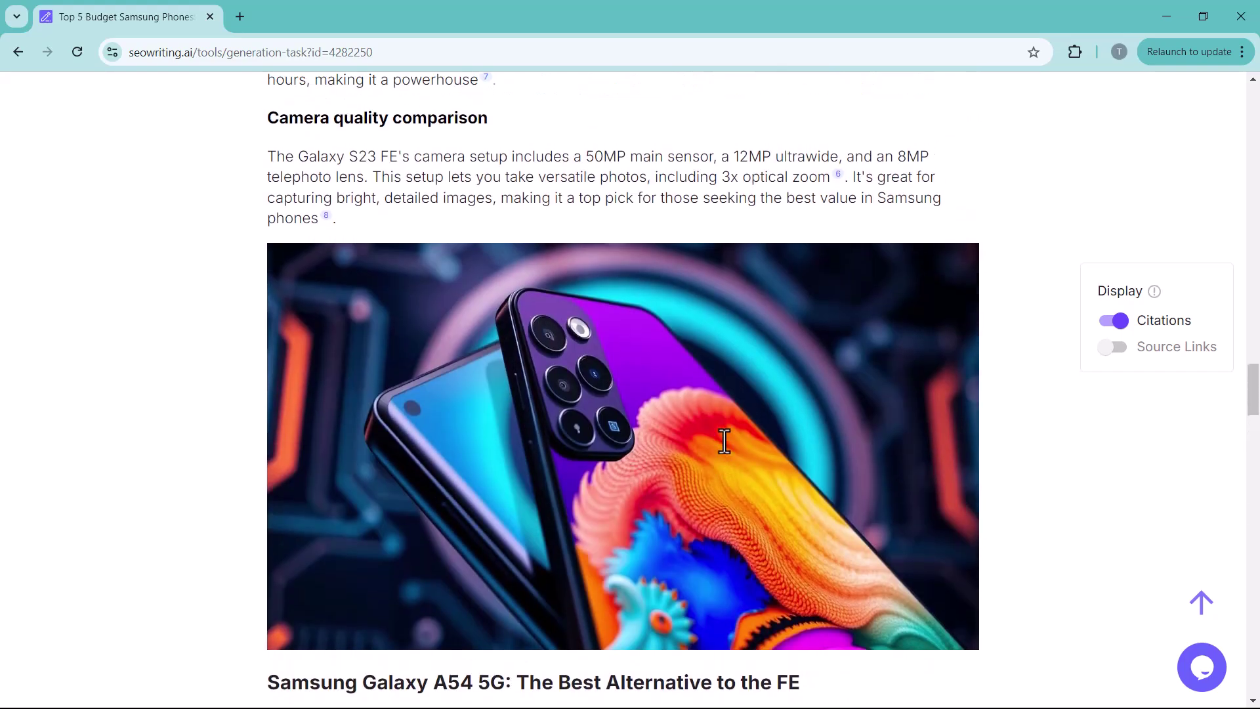
scroll(725, 440, up, 16)
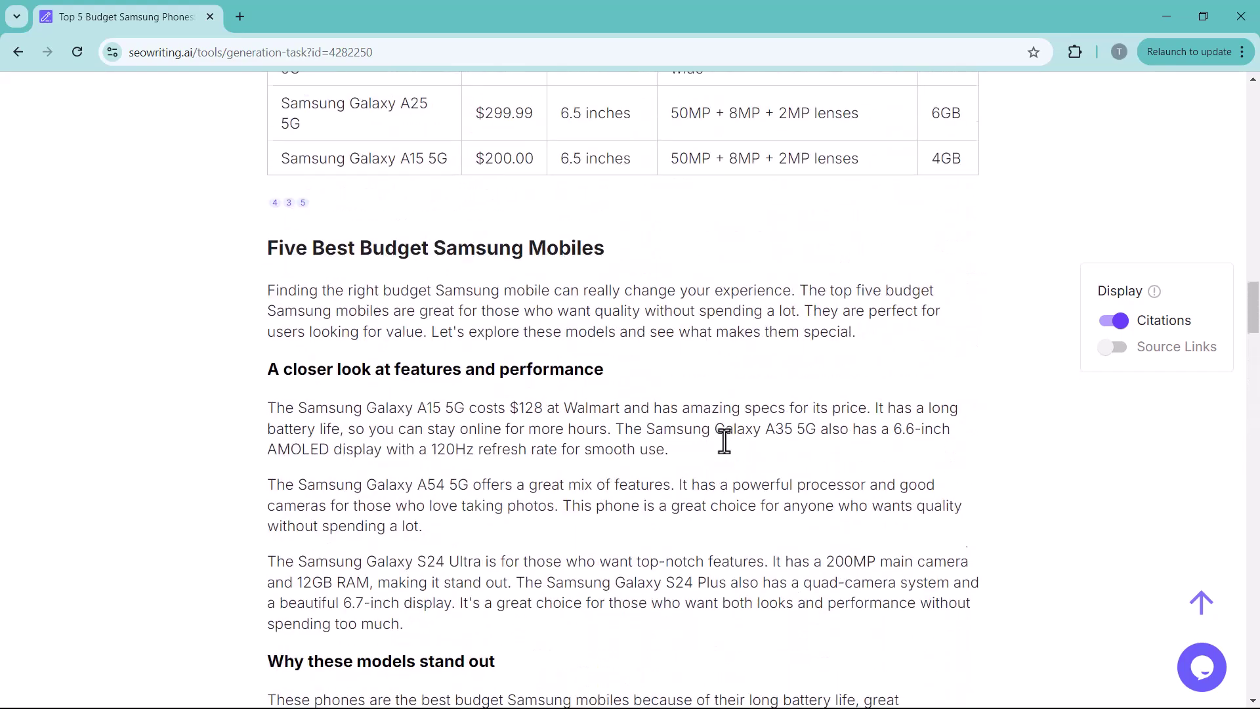
scroll(725, 440, up, 20)
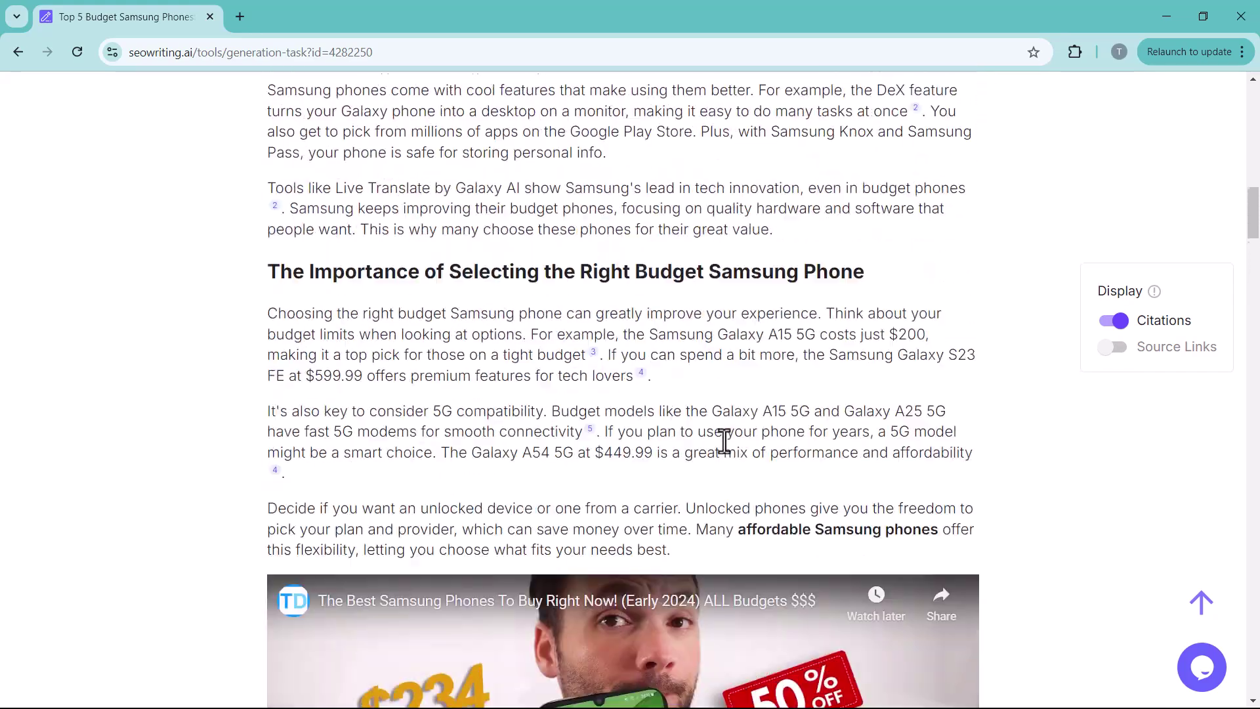
- Point out the homepage tagline paragraph, then go to the Login page
scroll(724, 441, up, 10)
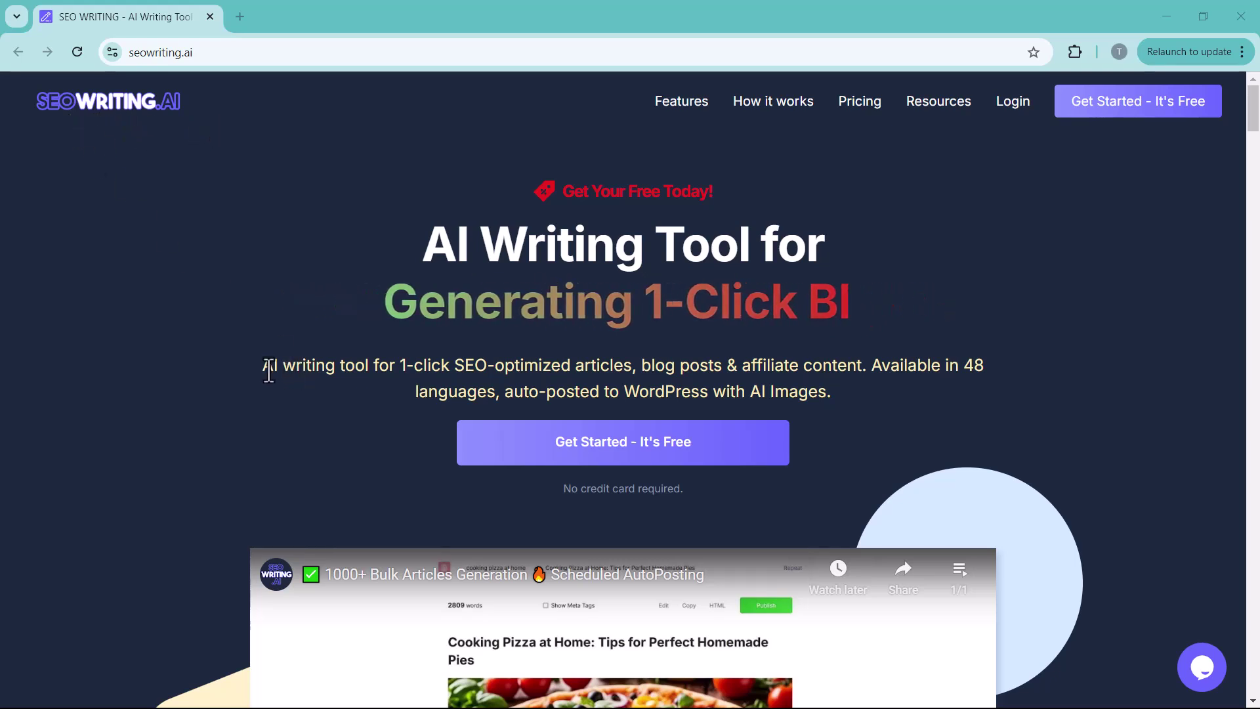
drag(263, 365, 831, 389)
click(849, 392)
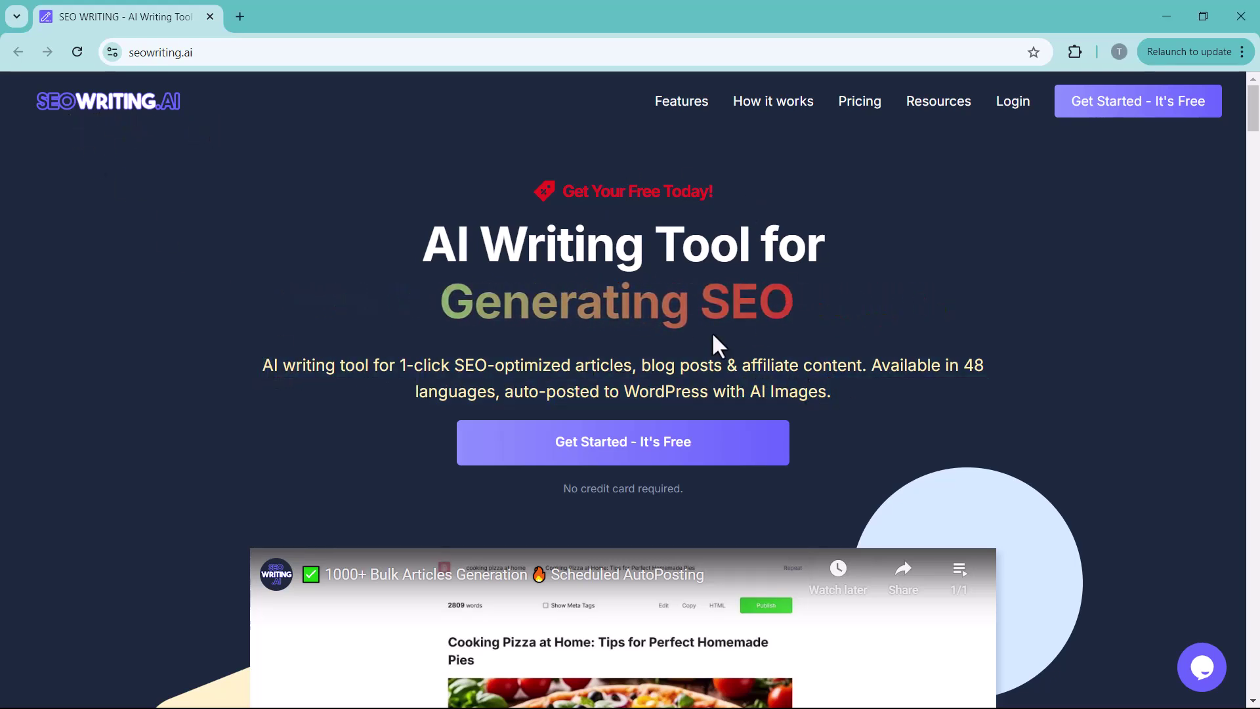
drag(269, 369, 833, 393)
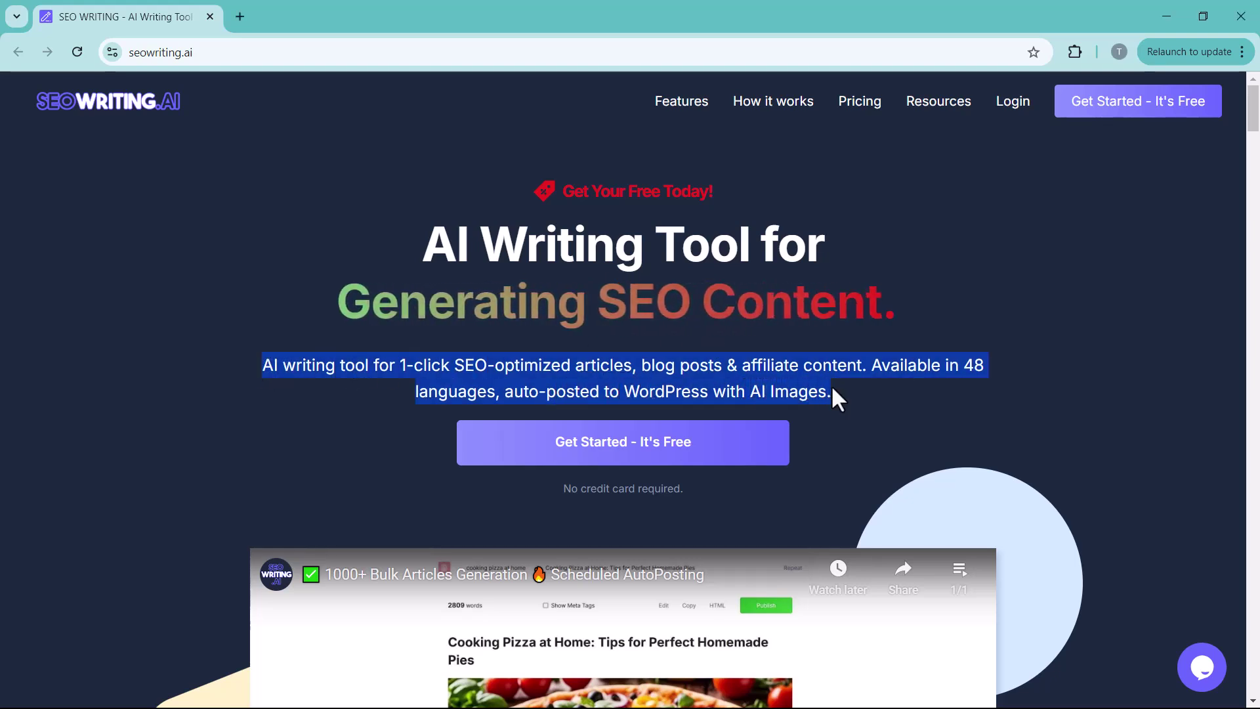
click(848, 393)
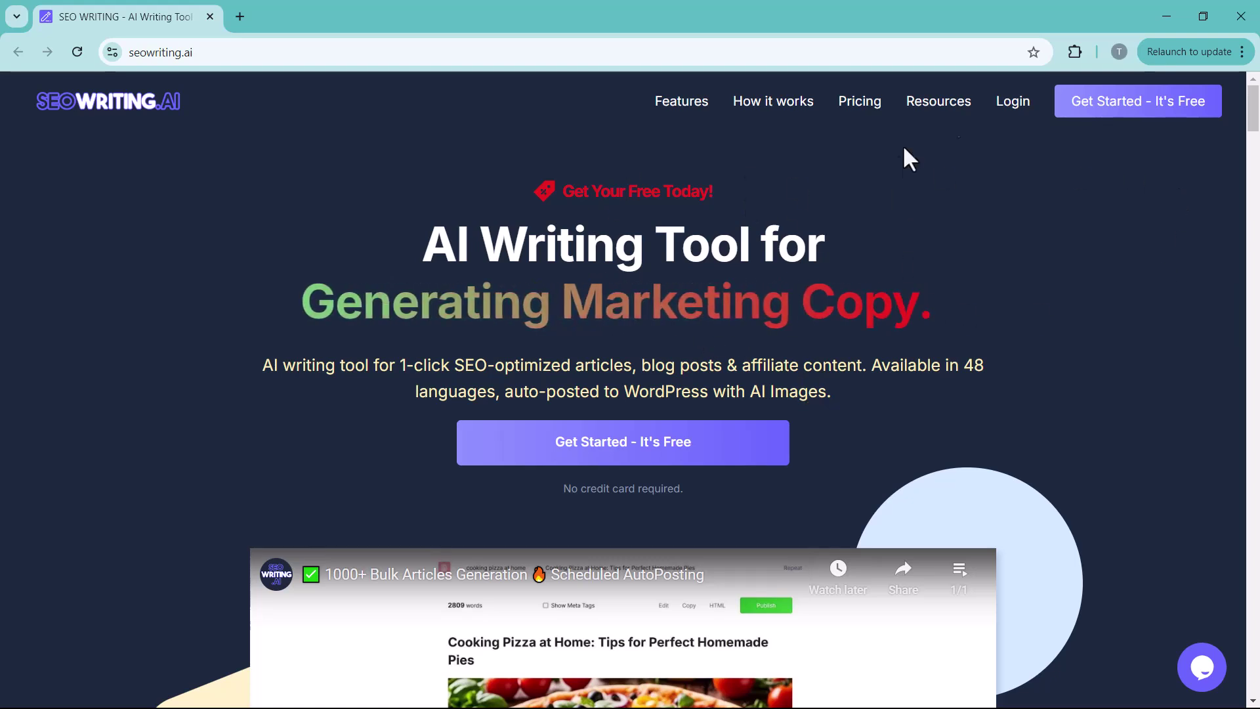
click(1018, 105)
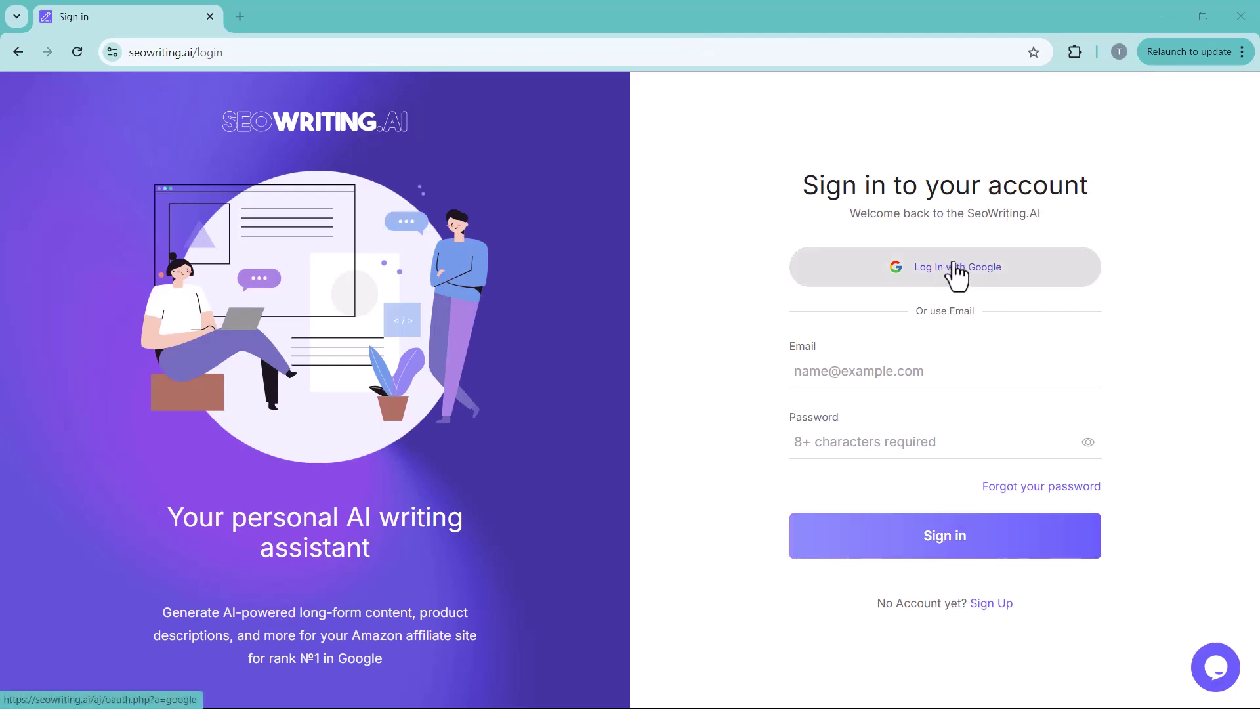
- Log in with Google and open the 1-Click Blog Post generator from the dashboard
click(958, 272)
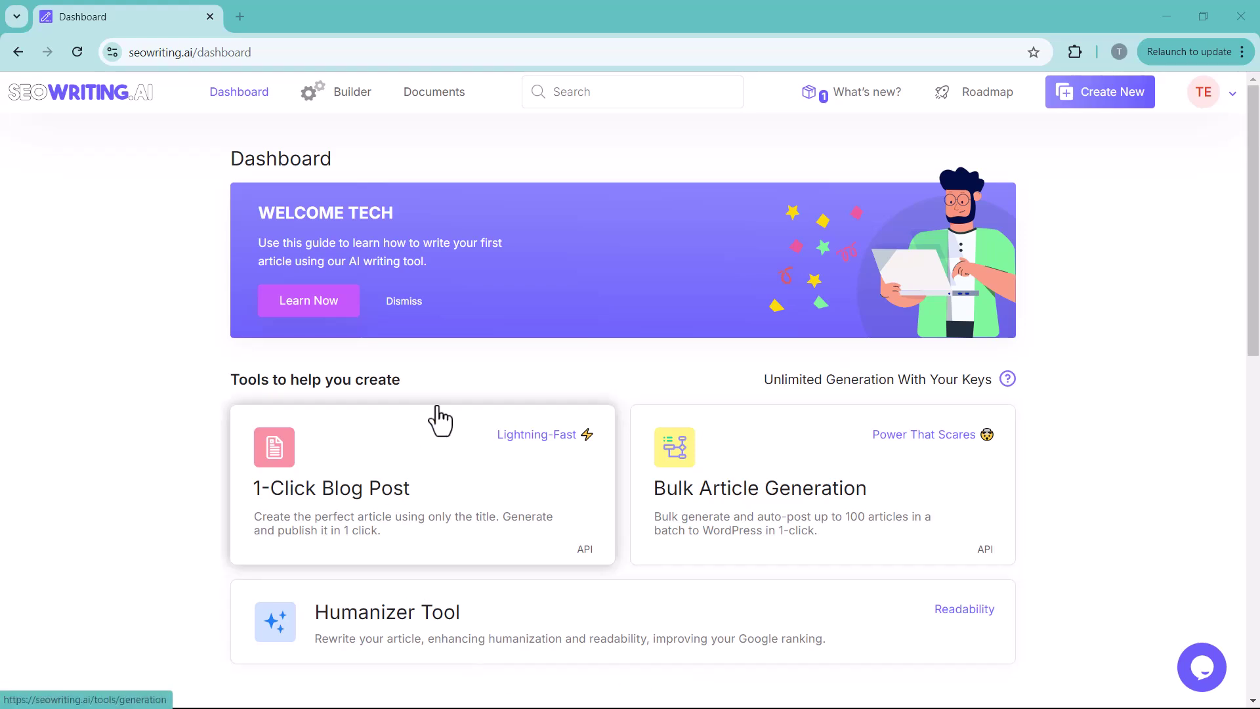
scroll(438, 420, down, 1)
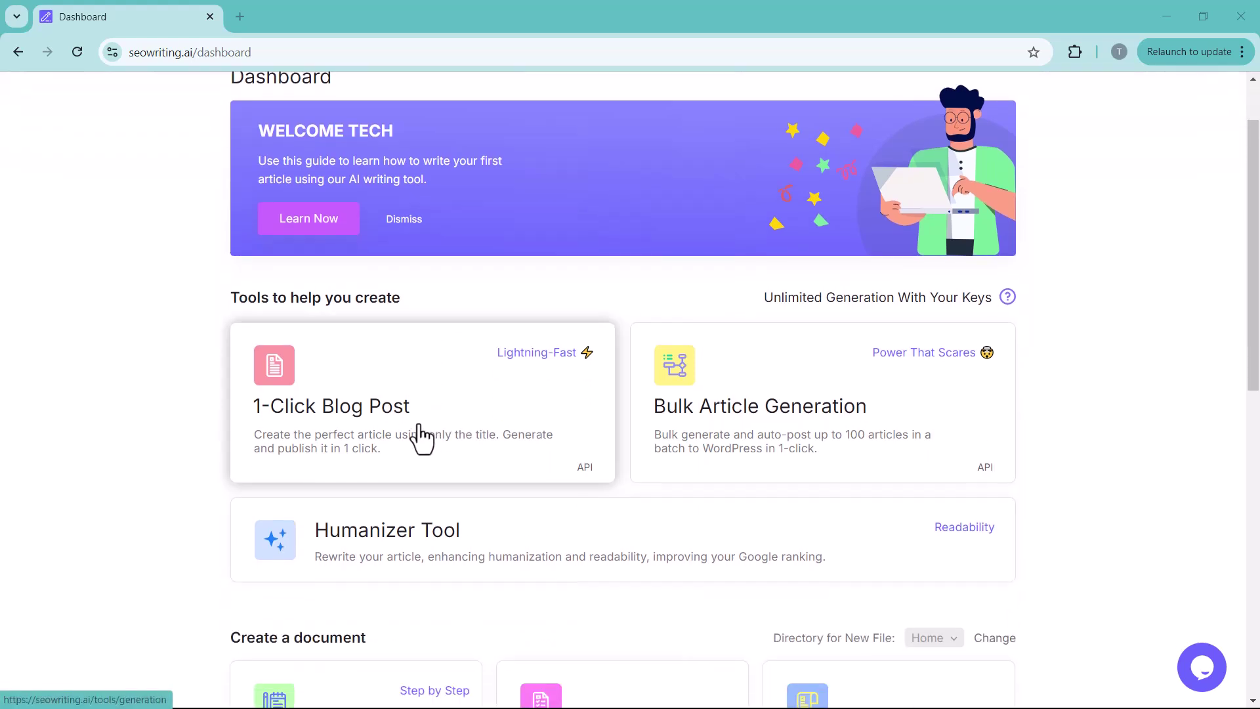
click(418, 428)
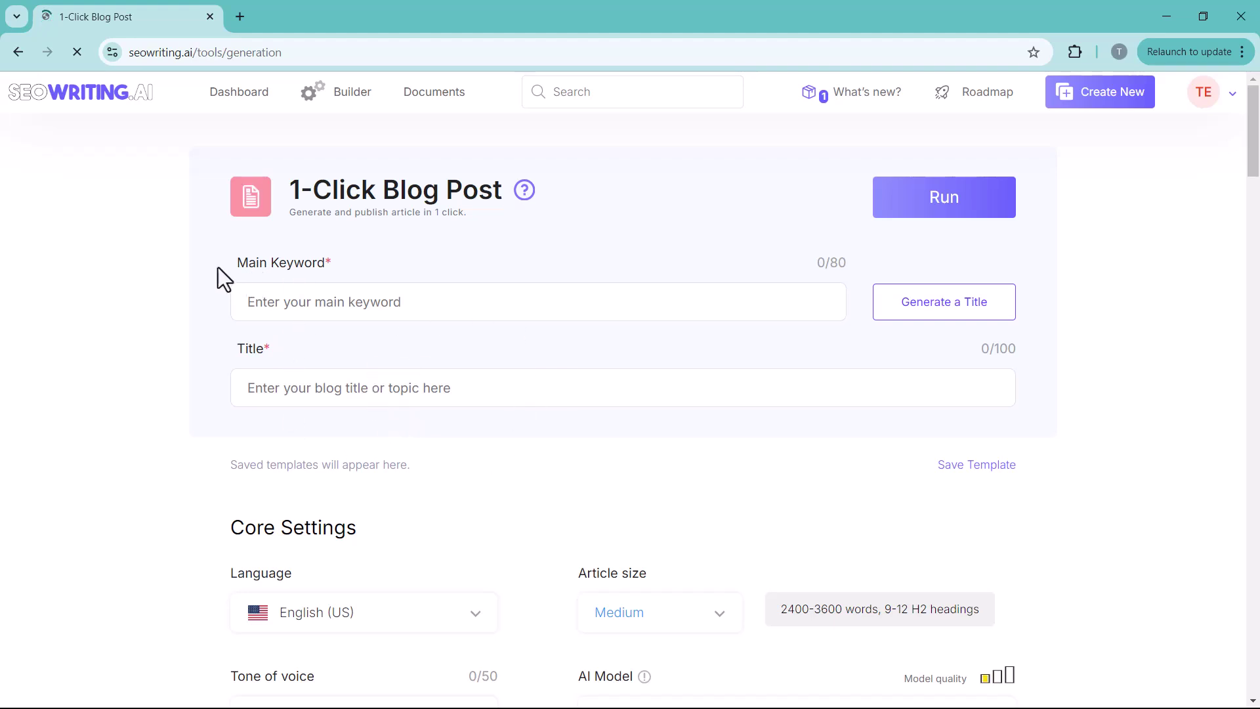
- Enter keyword 'Five best budget samsung mobiles' and regenerate titles until 'Top 5 Budget Samsung Phones: Affordable Quality'
click(326, 302)
text(Five best budget samsung mobiles)
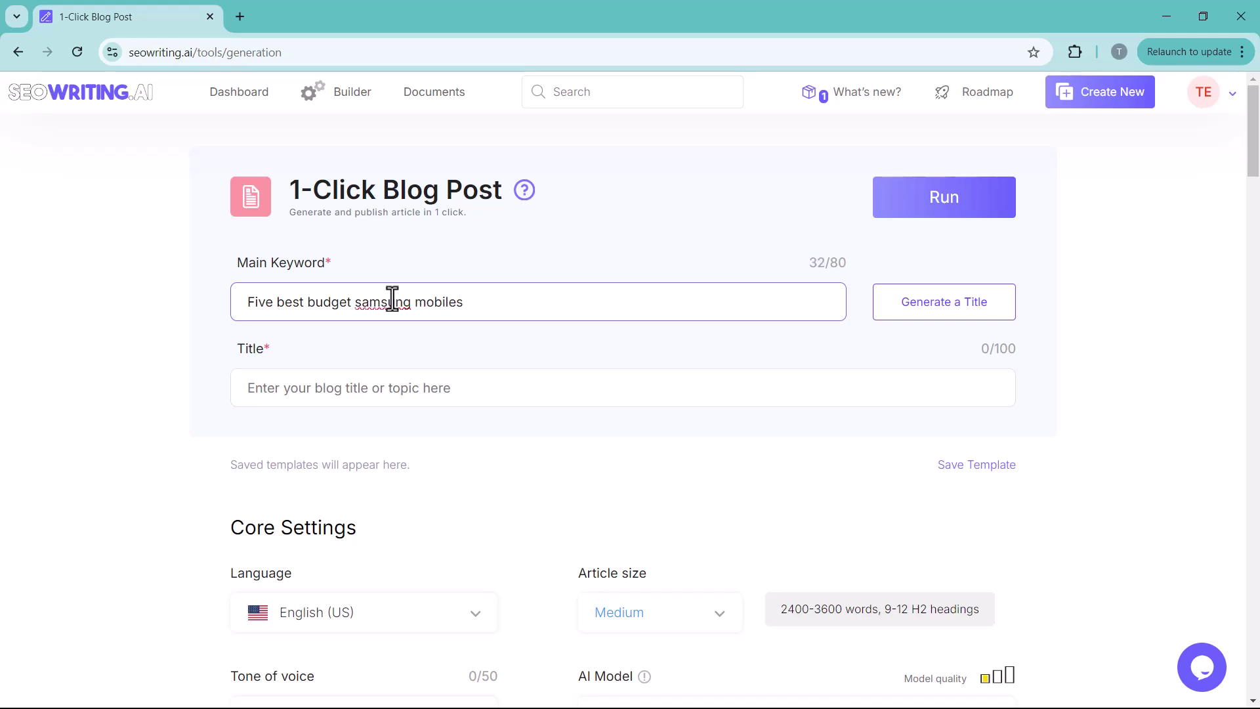
click(925, 304)
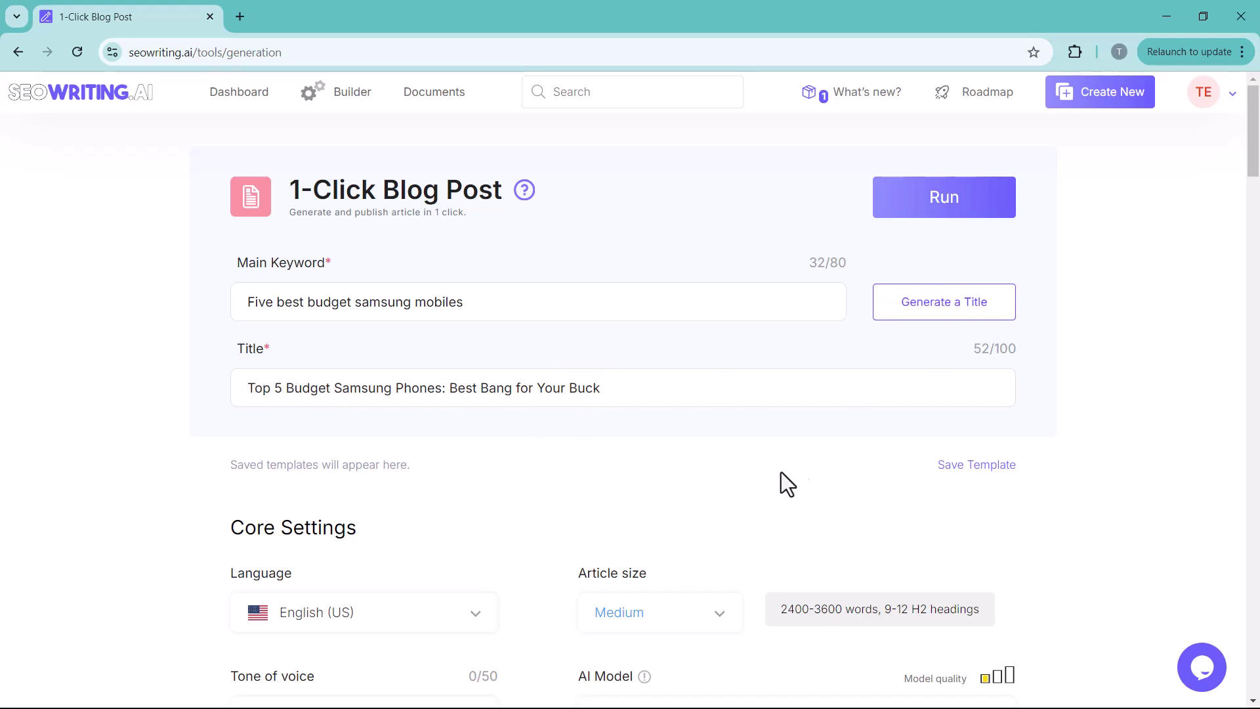
click(924, 318)
click(943, 313)
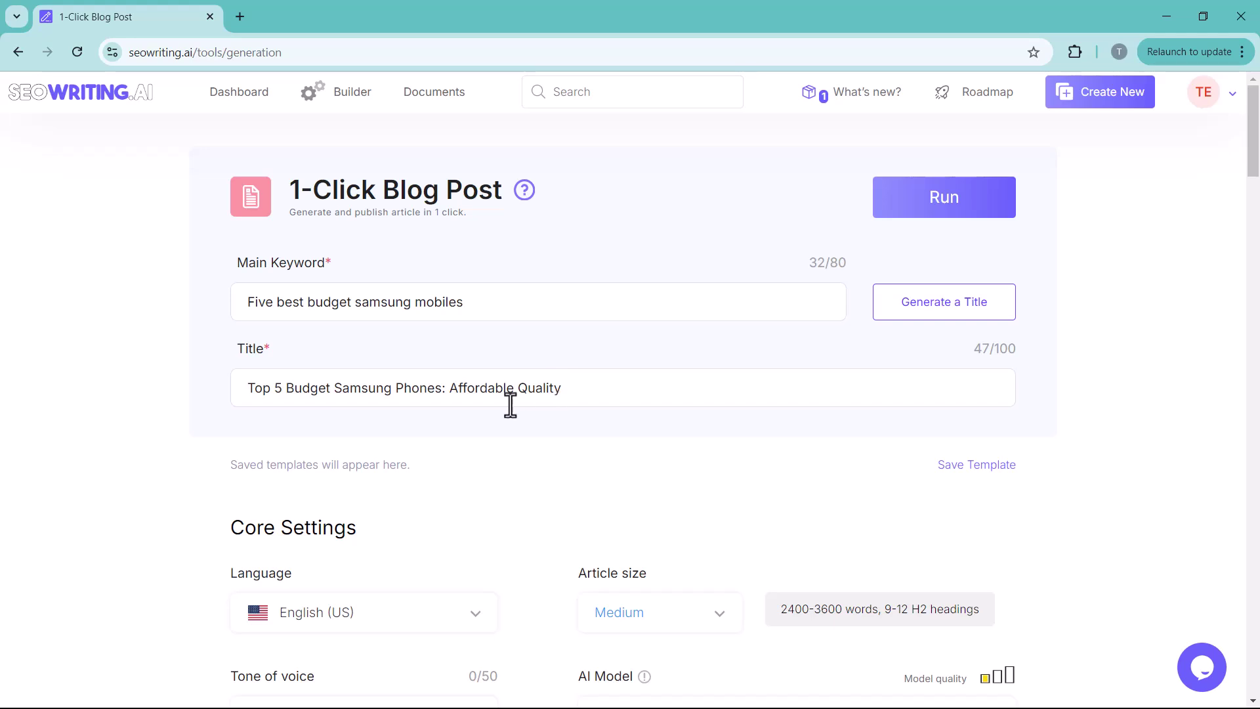
drag(247, 302, 416, 328)
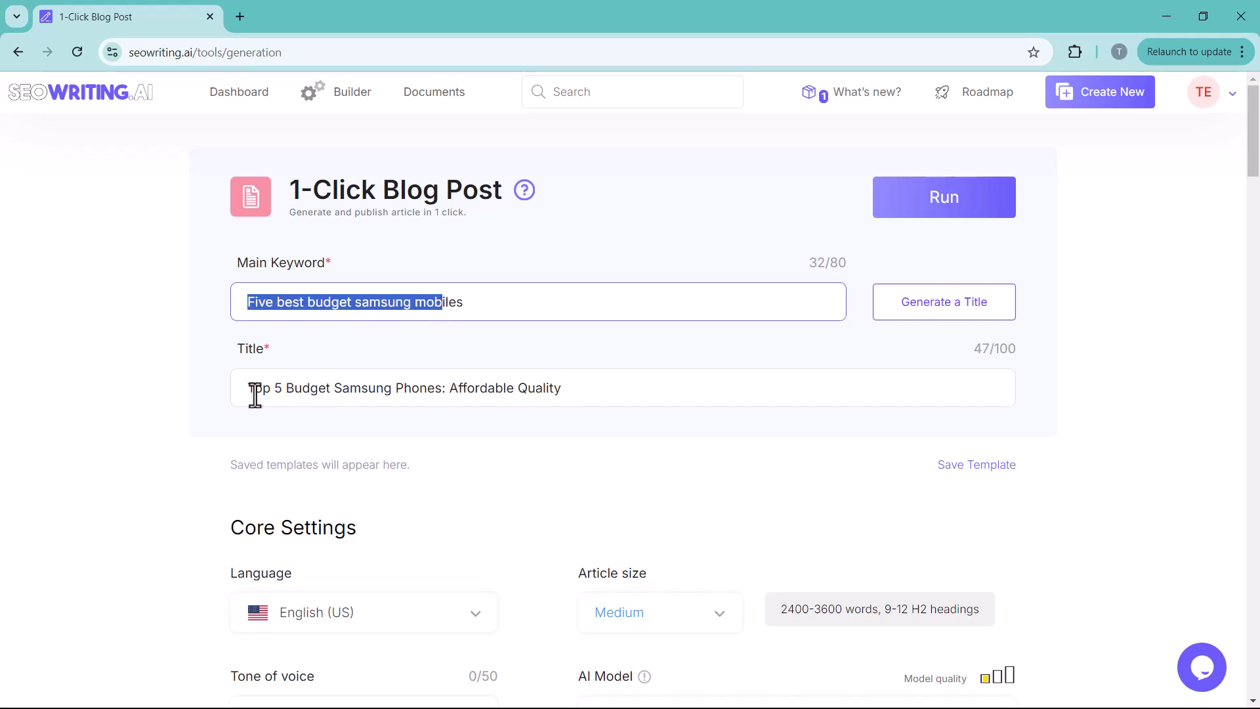
- Keep the article language set to English (US)
drag(255, 395, 570, 406)
click(543, 441)
scroll(491, 498, down, 4)
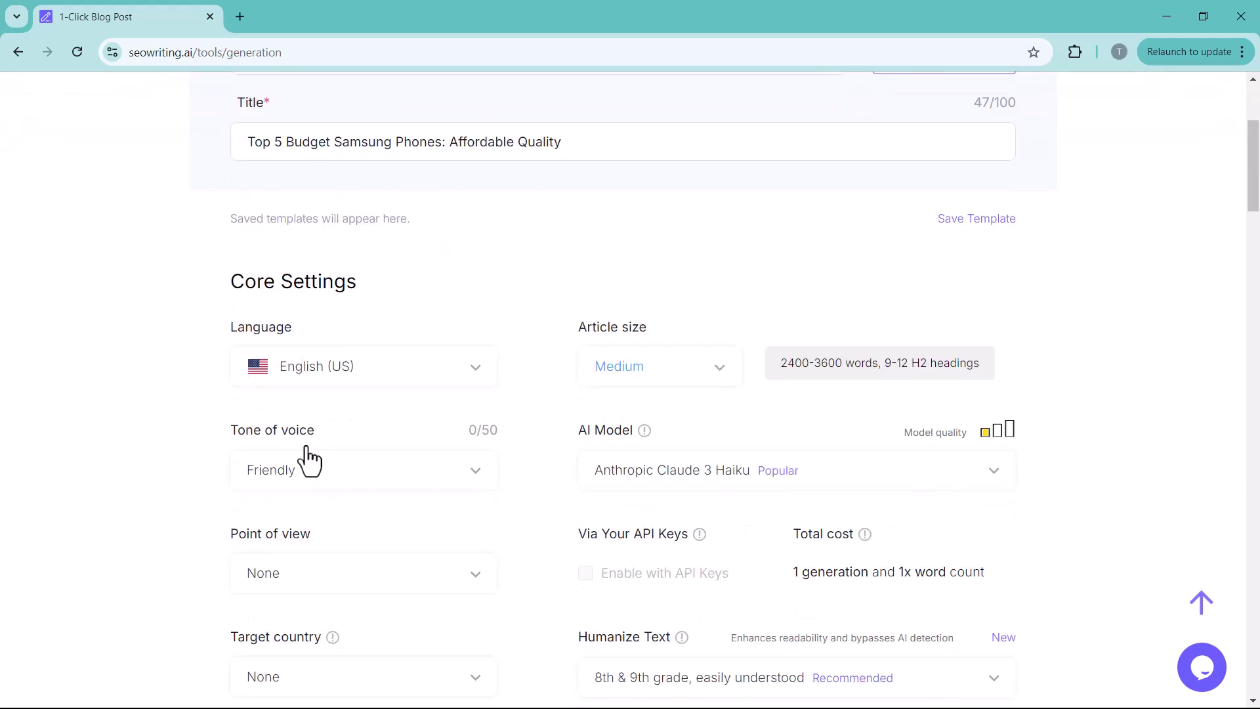
scroll(308, 459, down, 2)
click(328, 292)
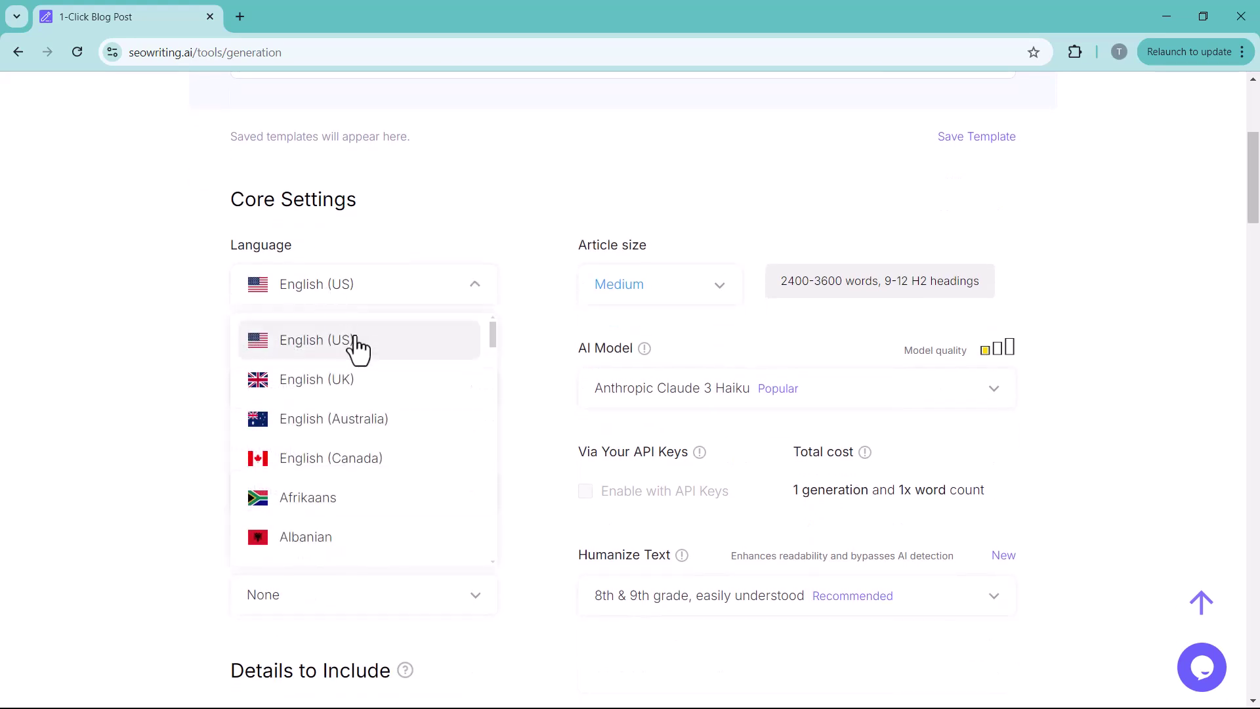
scroll(308, 433, down, 3)
scroll(317, 408, up, 3)
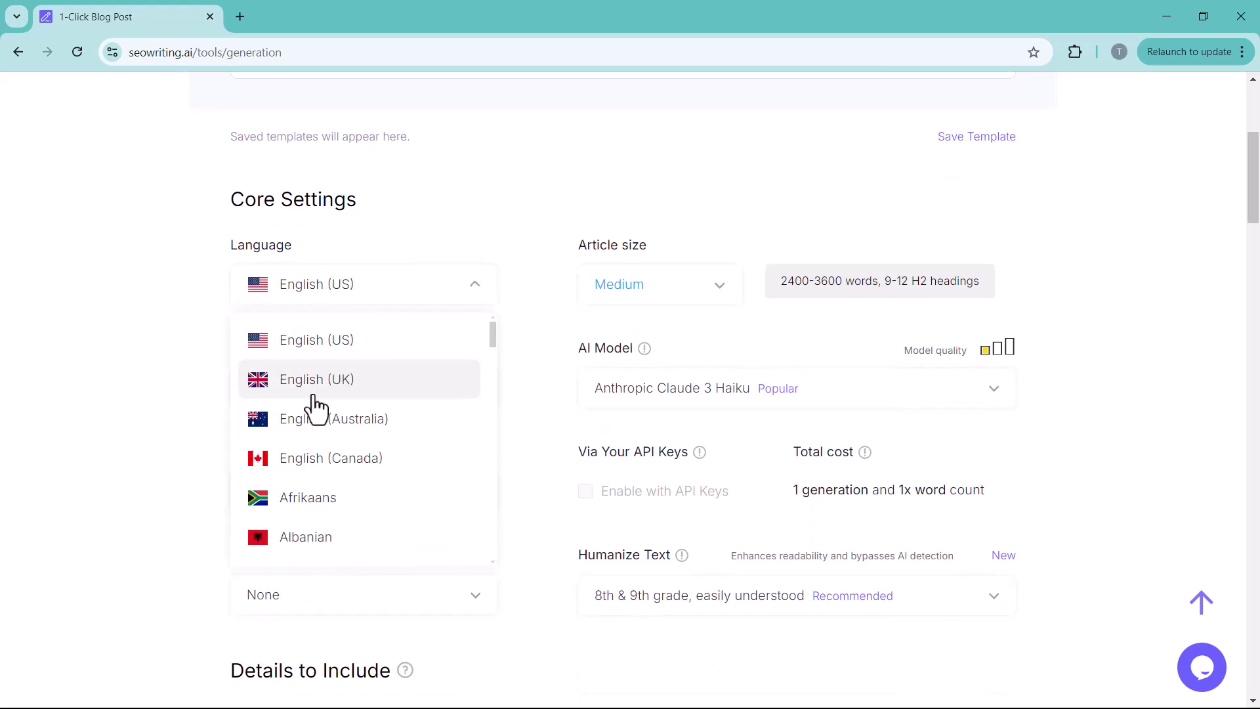
scroll(317, 409, up, 2)
click(440, 333)
- Set the tone of voice to Informational and the point of view to second person
click(262, 474)
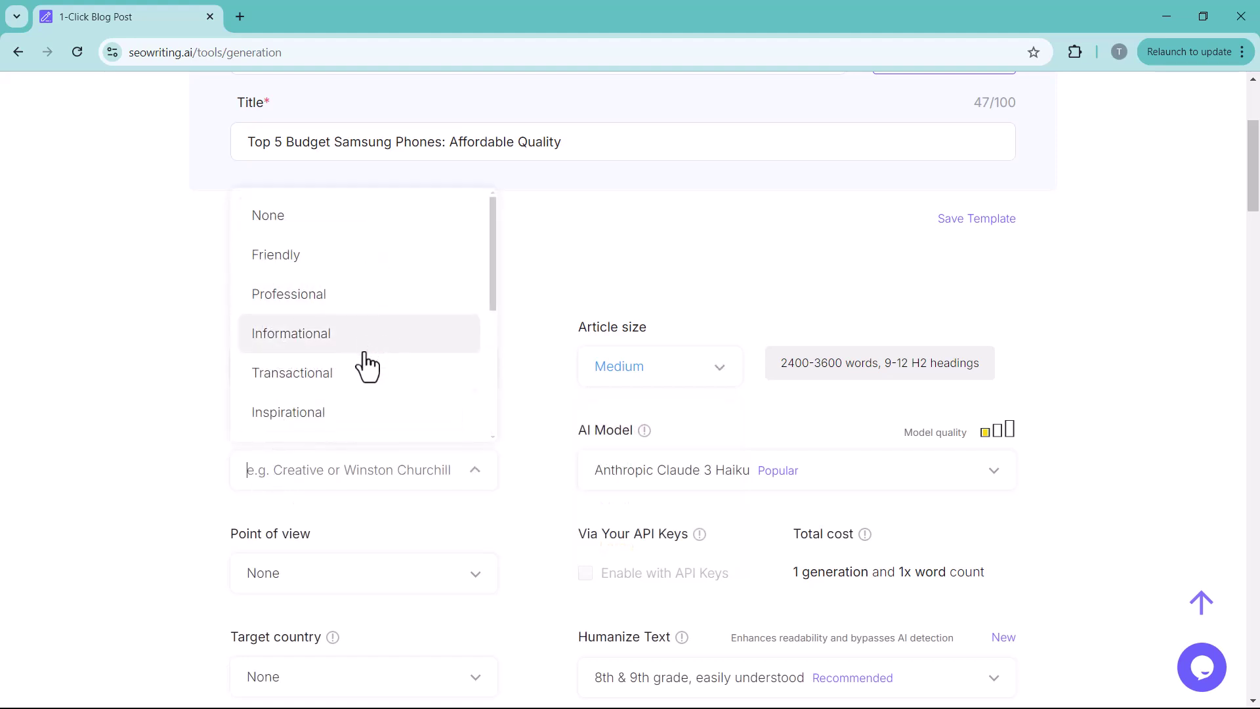
click(281, 332)
scroll(287, 332, down, 2)
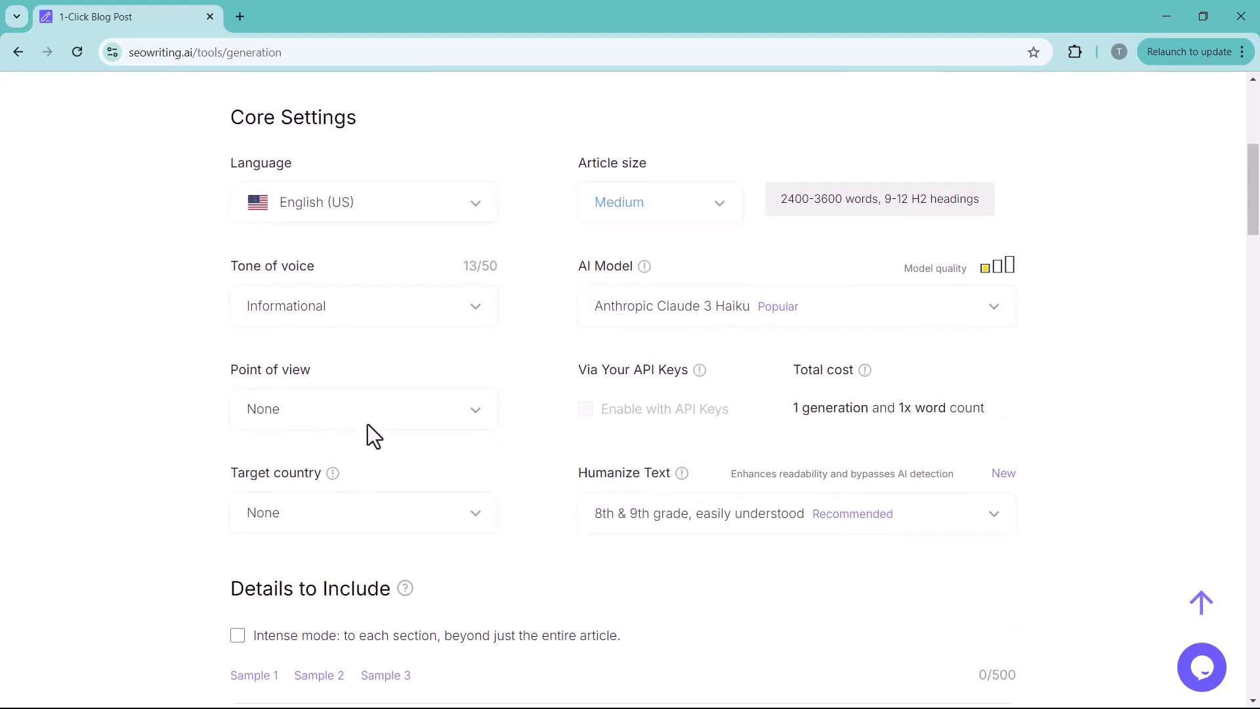
click(369, 420)
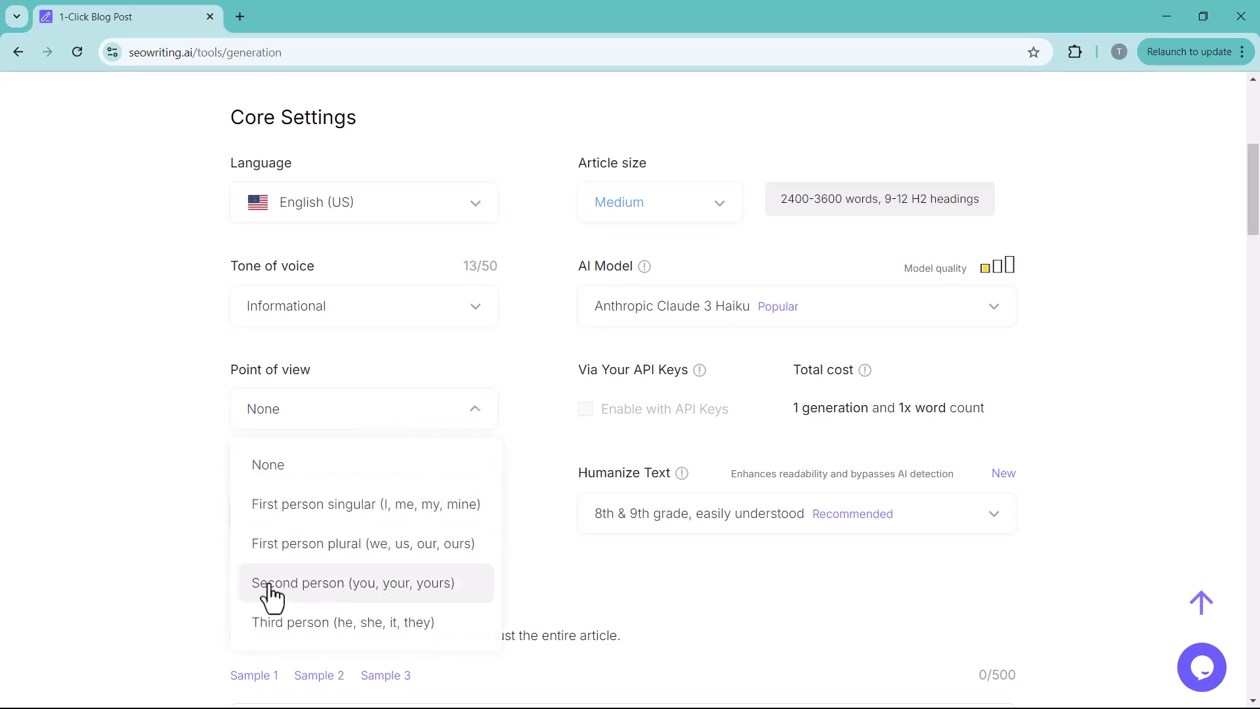
click(342, 594)
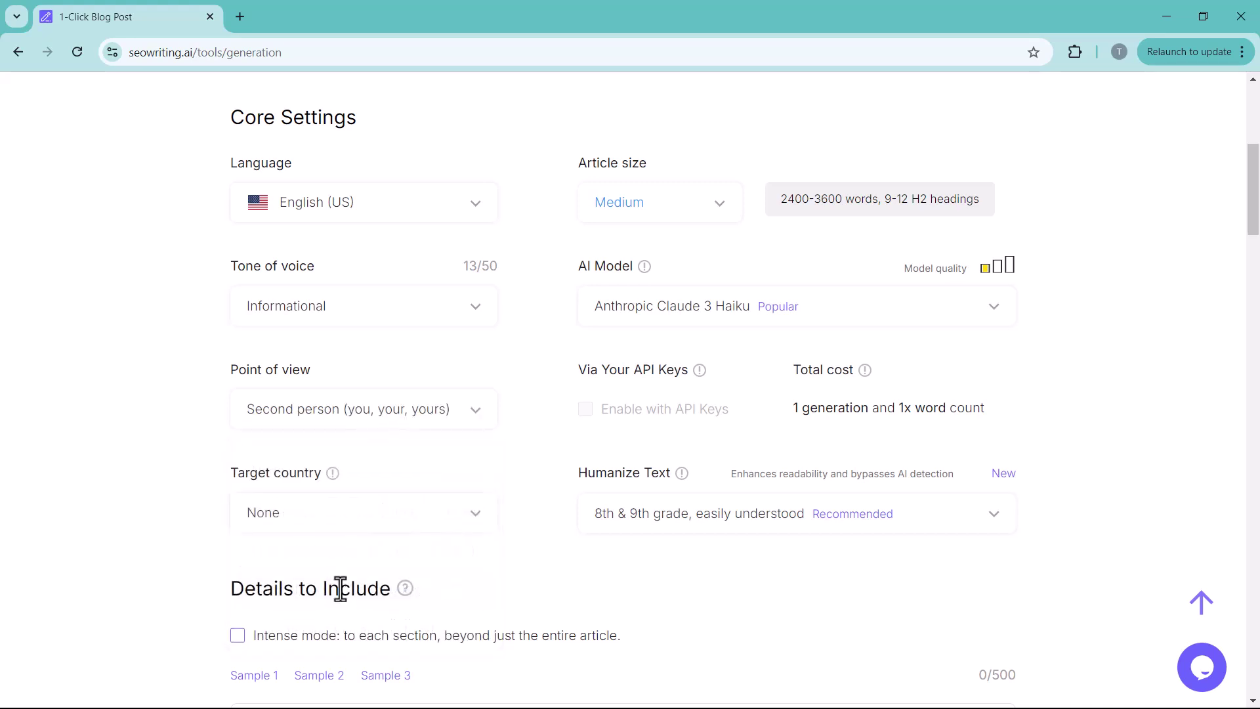
click(292, 523)
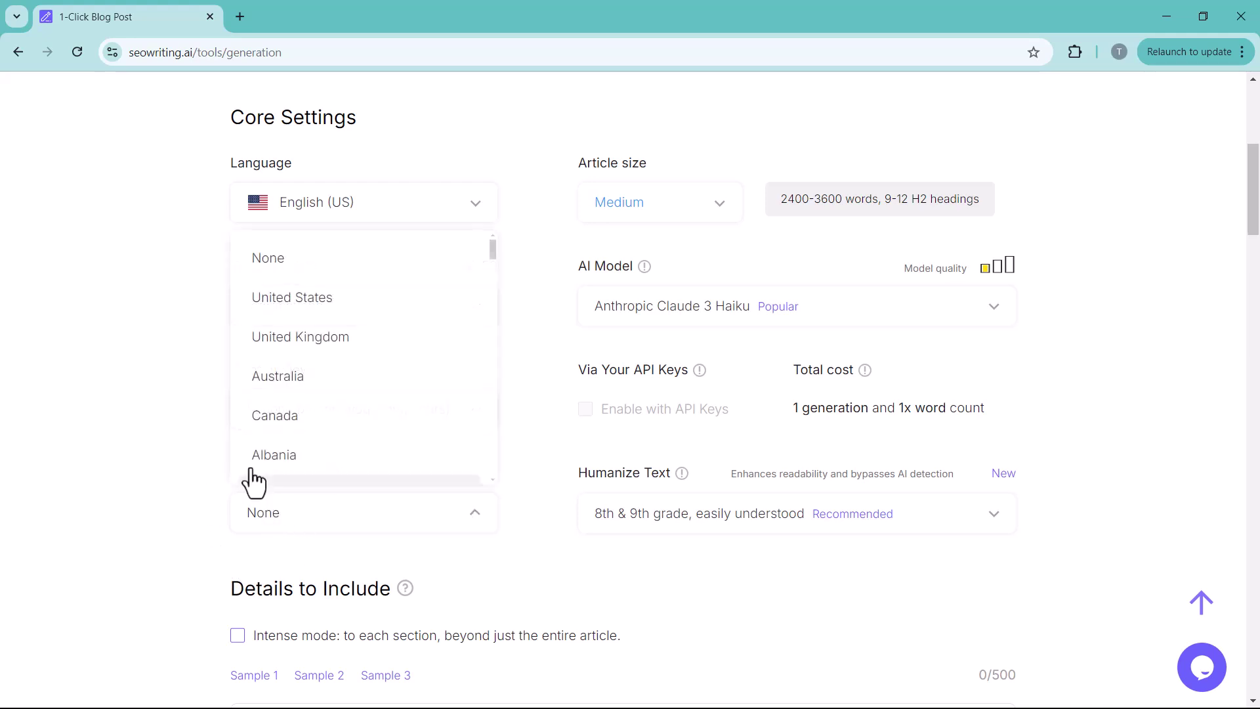
scroll(318, 352, down, 1)
scroll(341, 328, up, 1)
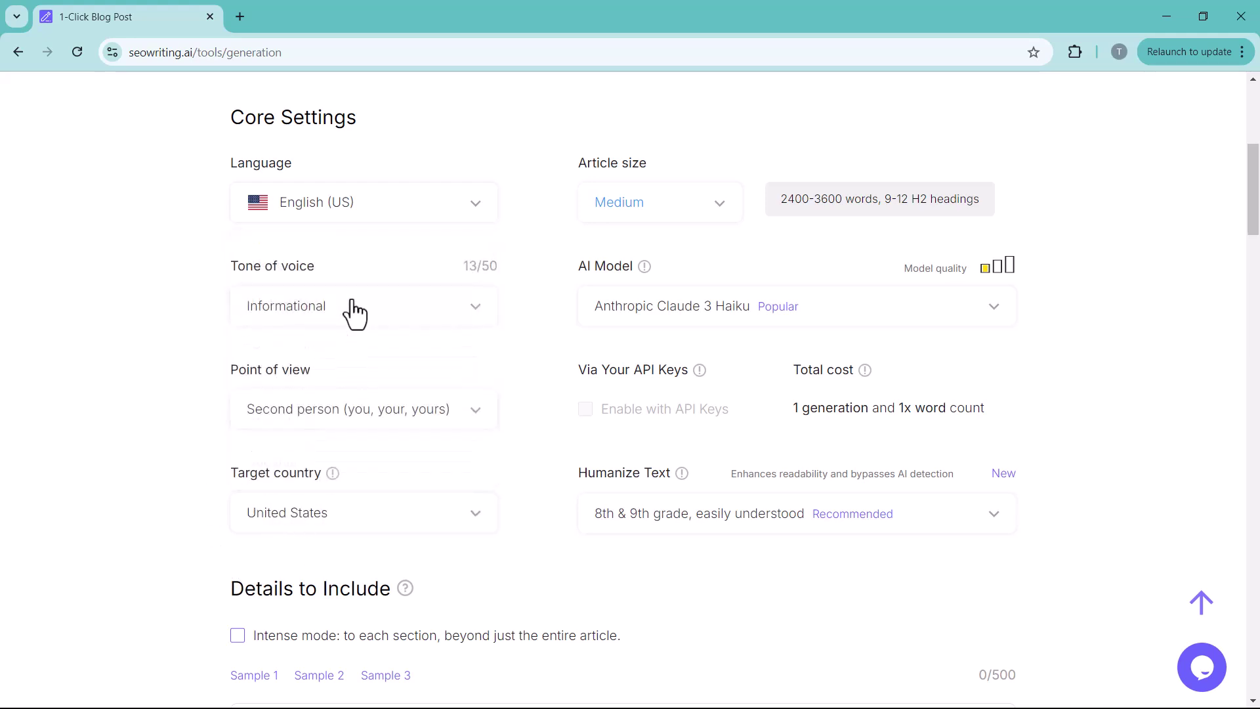
- Try the Small article size, then set it back to Medium
click(693, 226)
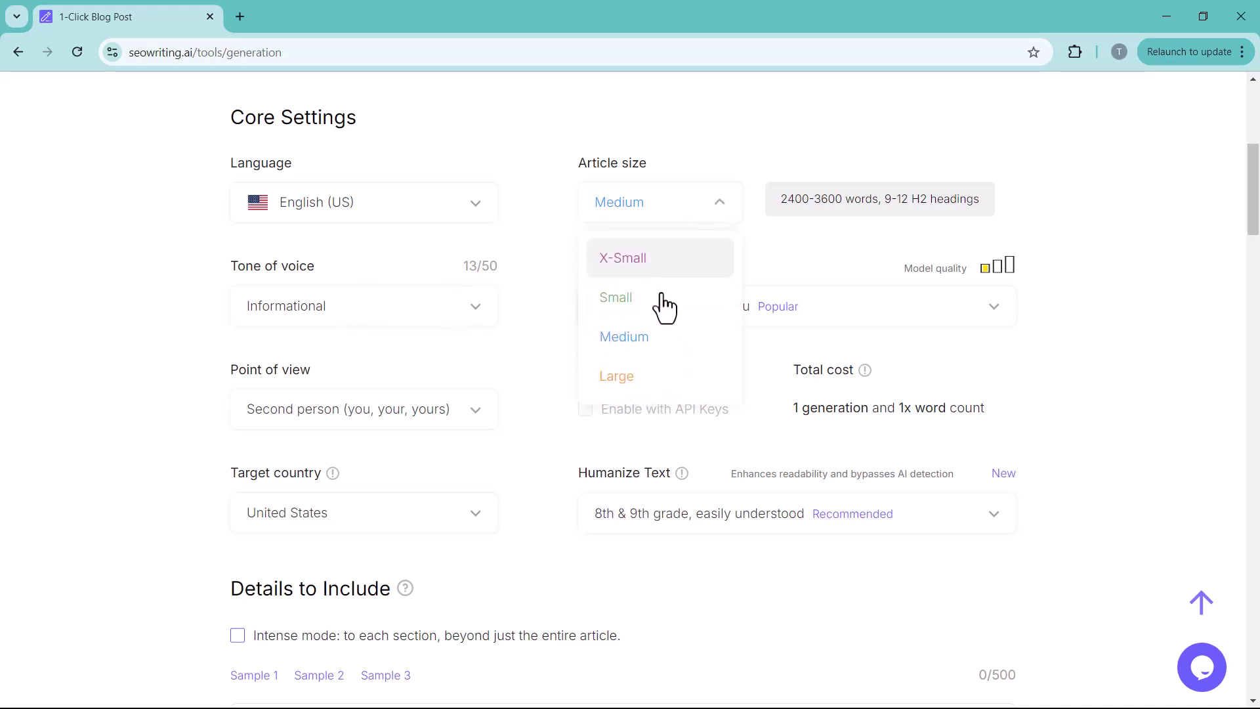
click(637, 308)
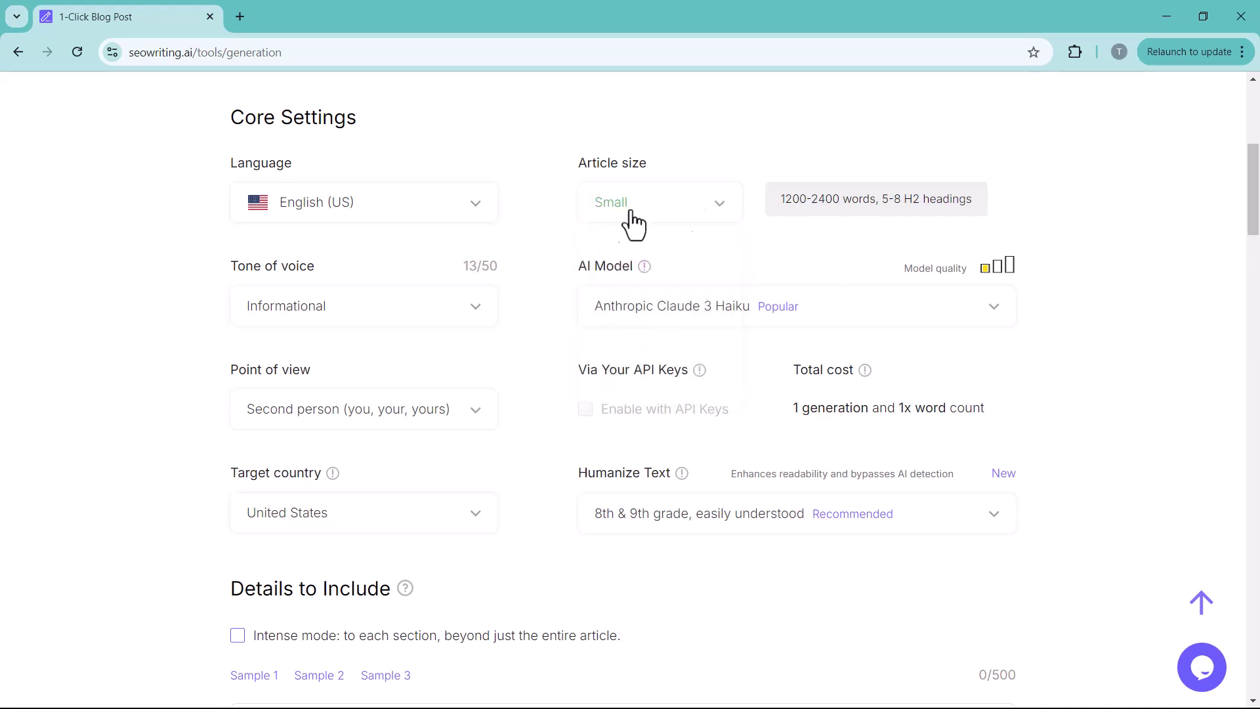
drag(768, 200, 966, 207)
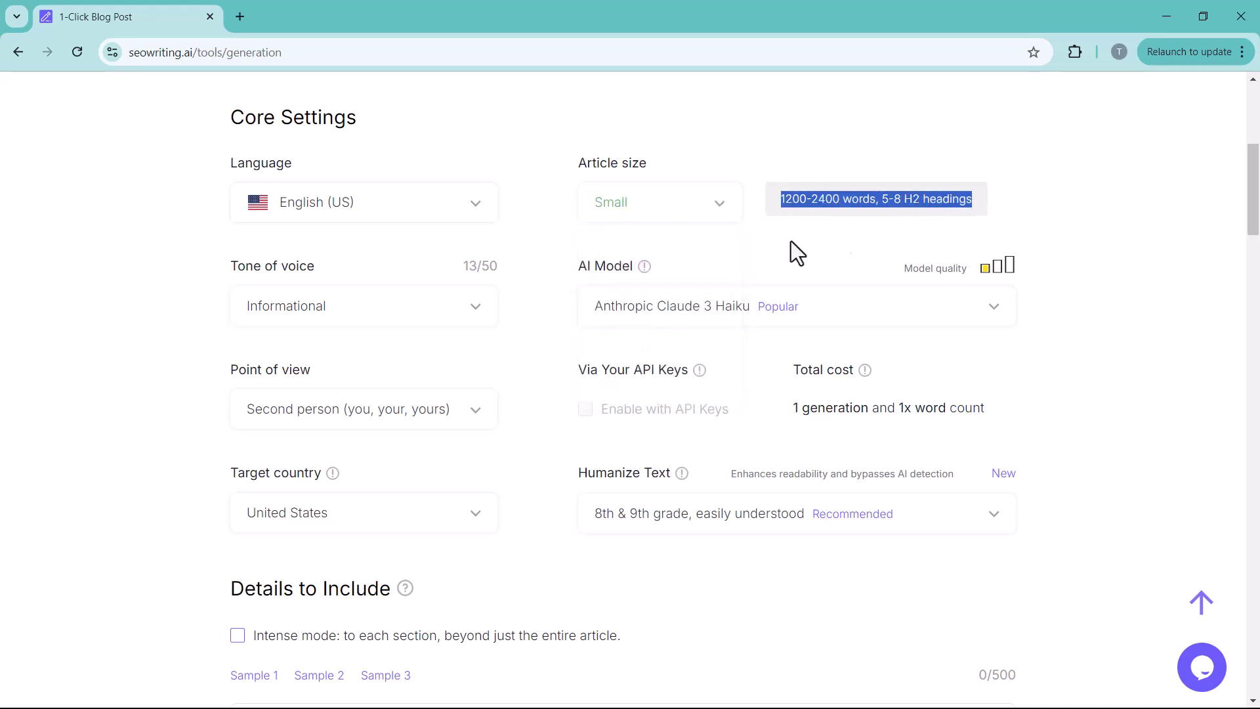
click(714, 211)
click(686, 338)
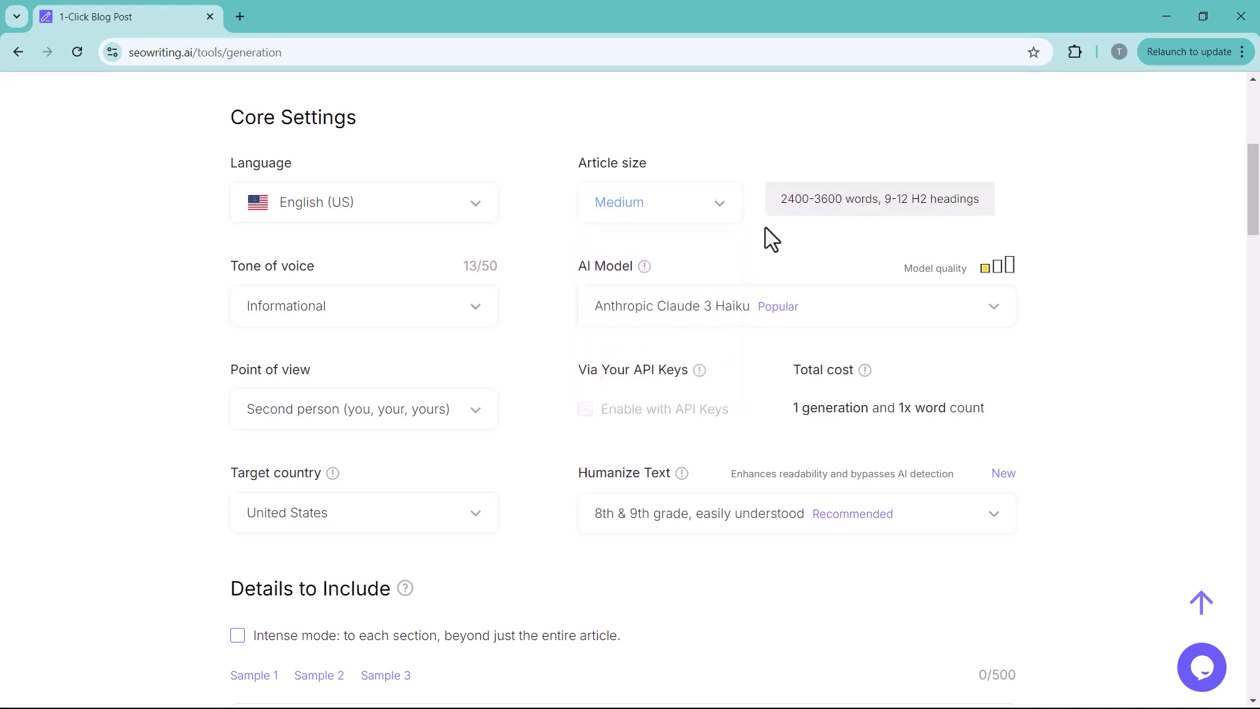
click(824, 246)
- Switch the AI model to GPT-4o Mini & GPT-4o and keep the 8th & 9th grade humanize level
click(657, 318)
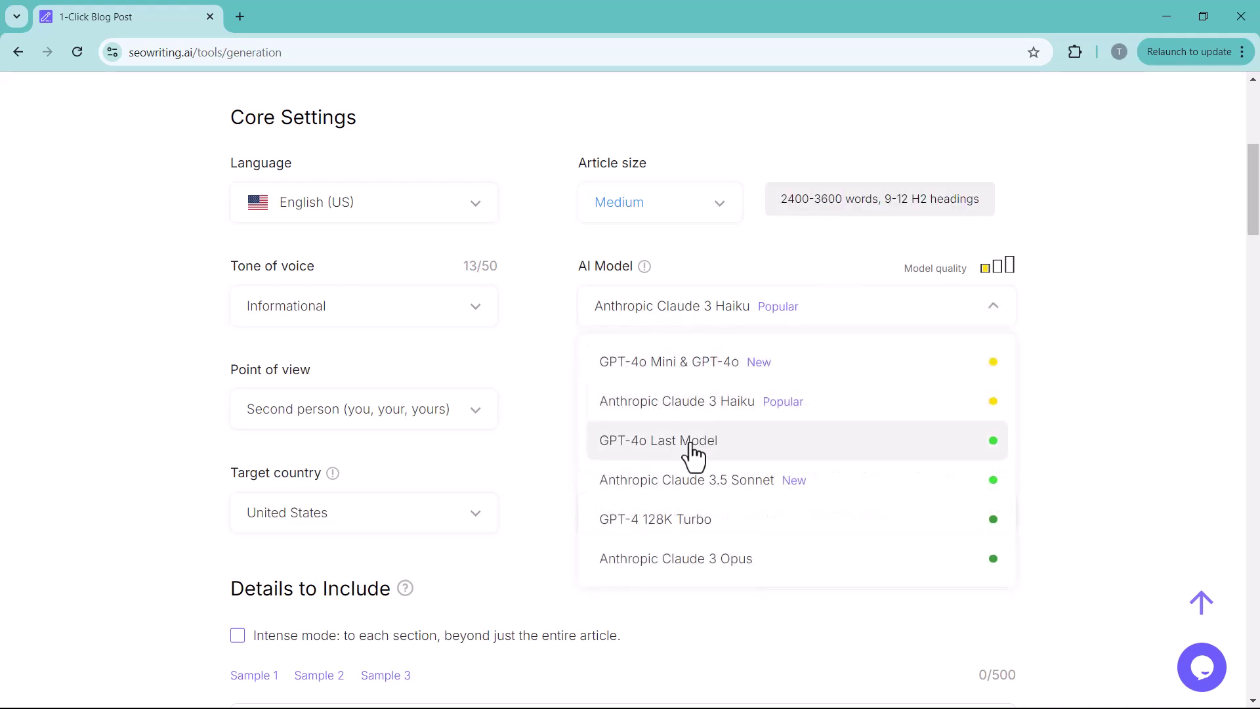
click(693, 371)
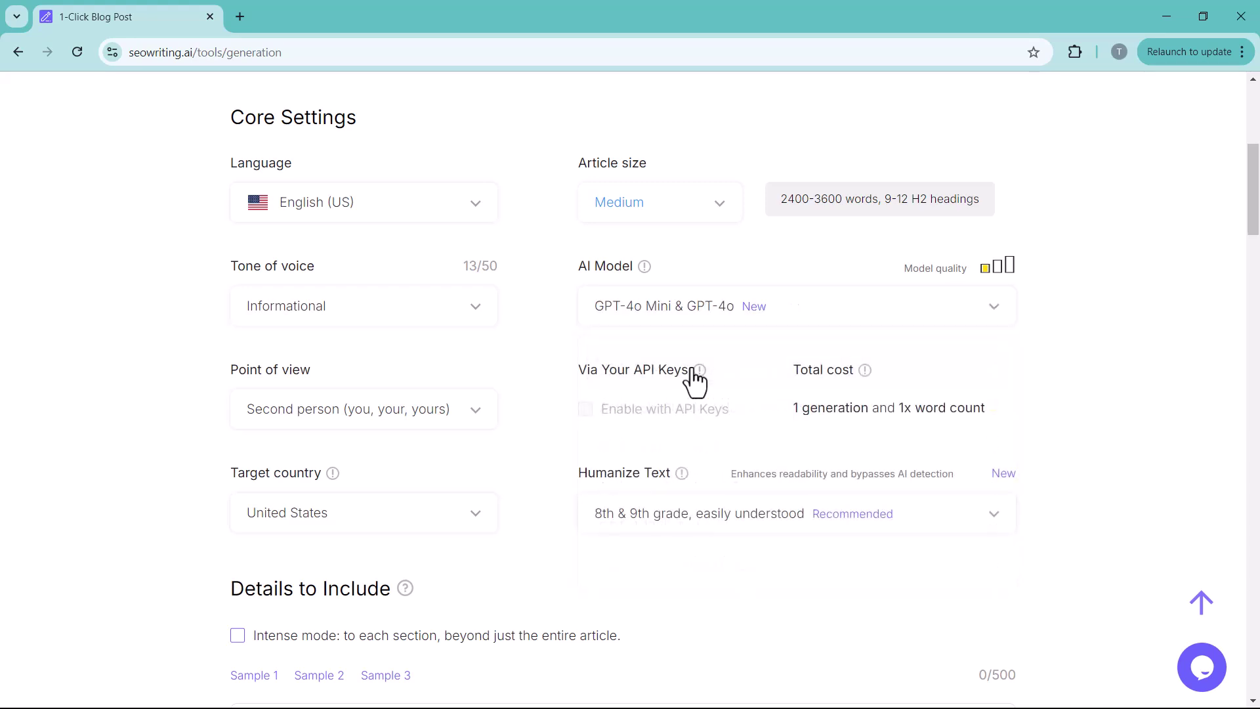
scroll(726, 332, down, 1)
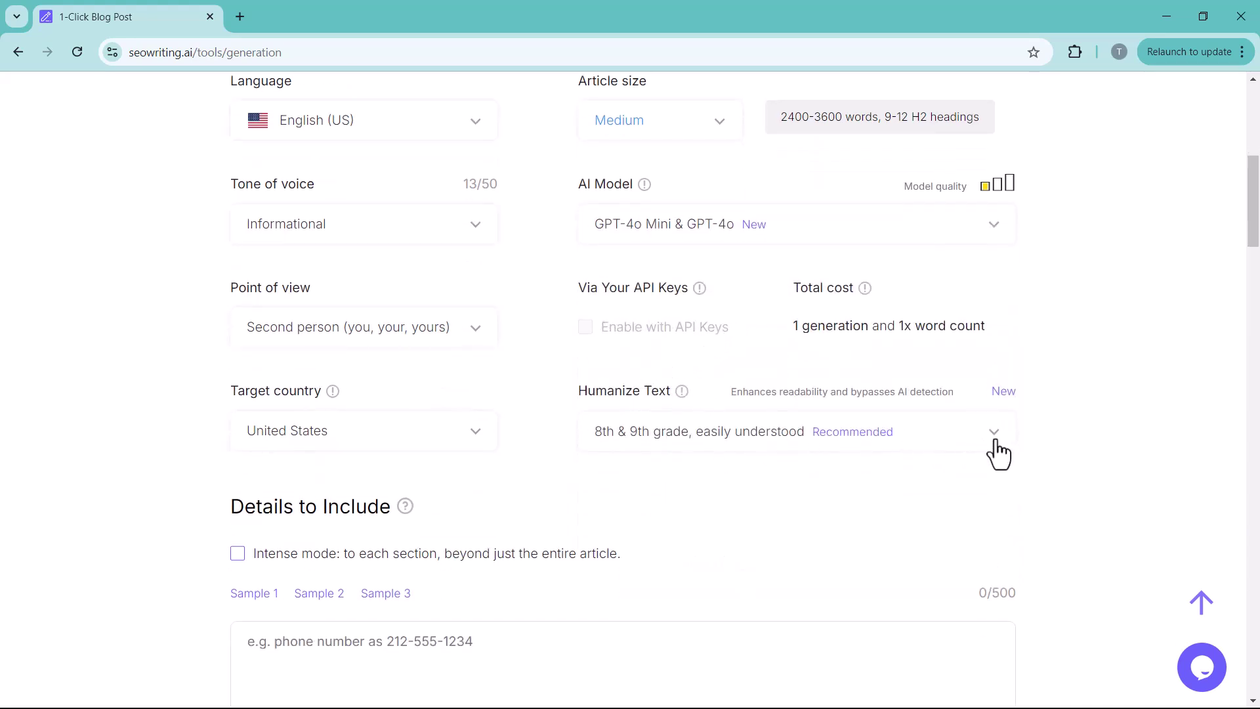
click(994, 433)
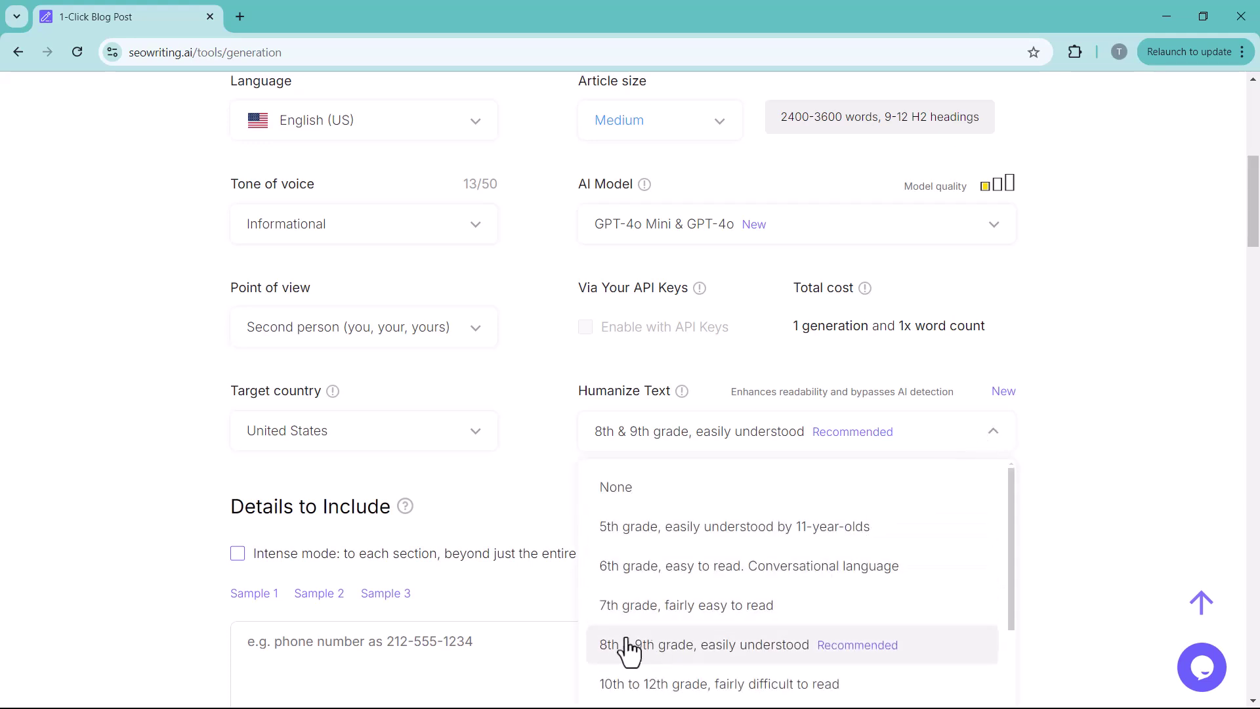
click(750, 656)
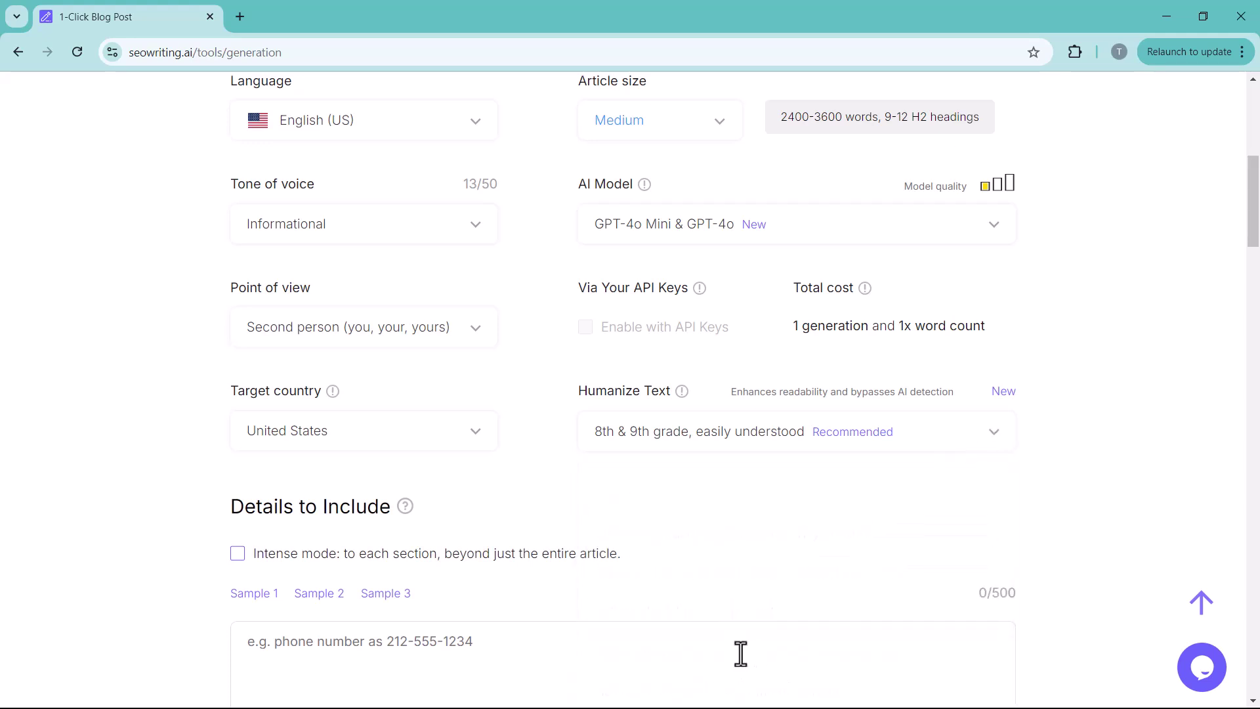
- Turn on AI images with 3 images and image style None
scroll(420, 428, down, 7)
click(419, 427)
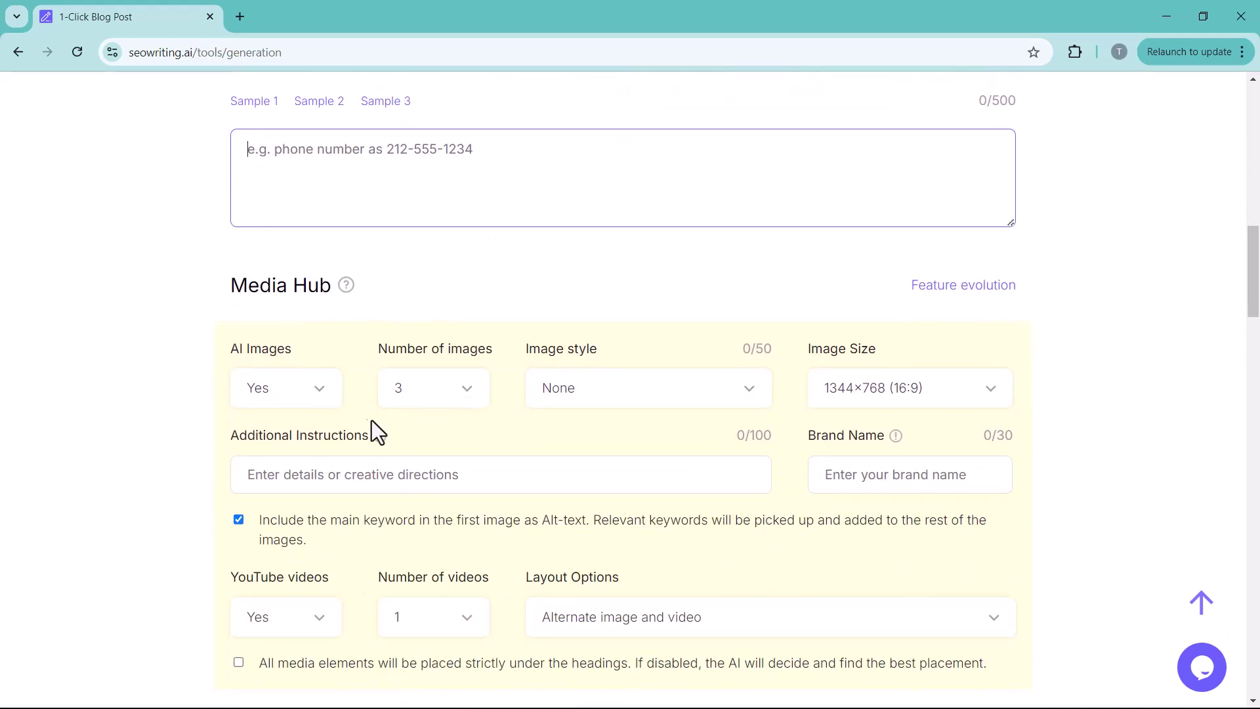
click(320, 399)
click(282, 489)
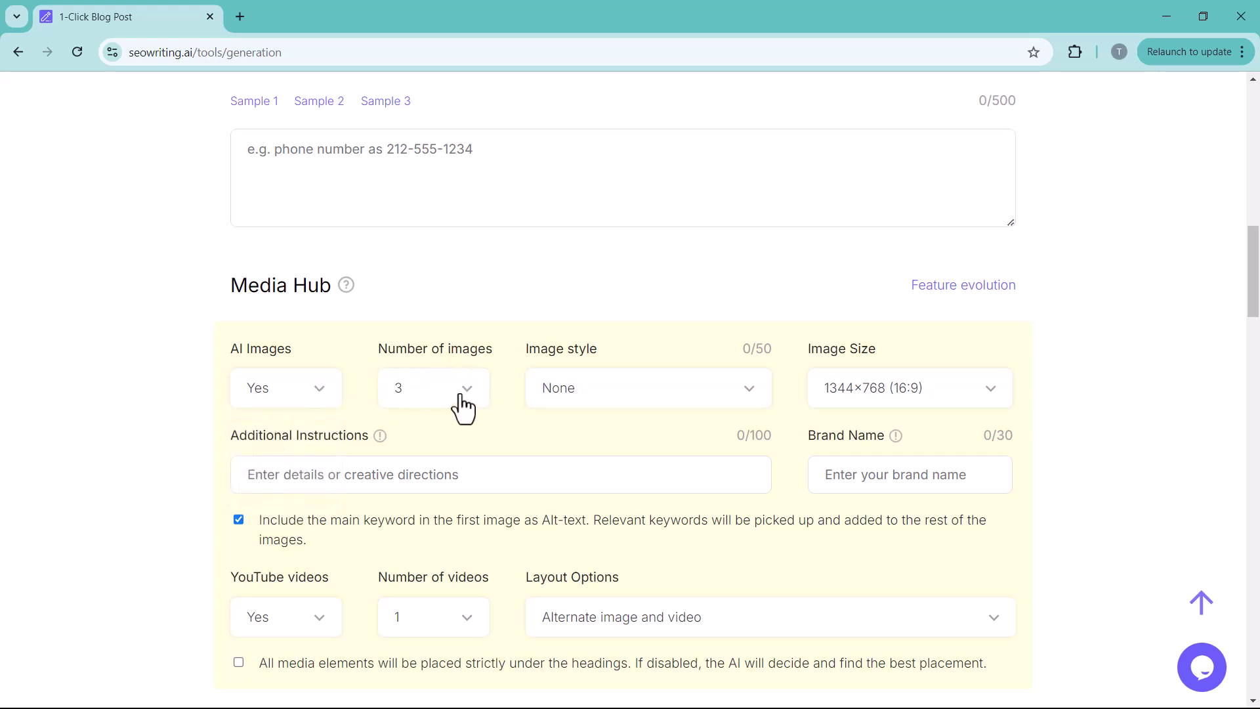
click(458, 407)
click(403, 522)
click(607, 397)
click(631, 451)
- Include YouTube videos, limited to one video
scroll(299, 476, down, 3)
click(312, 474)
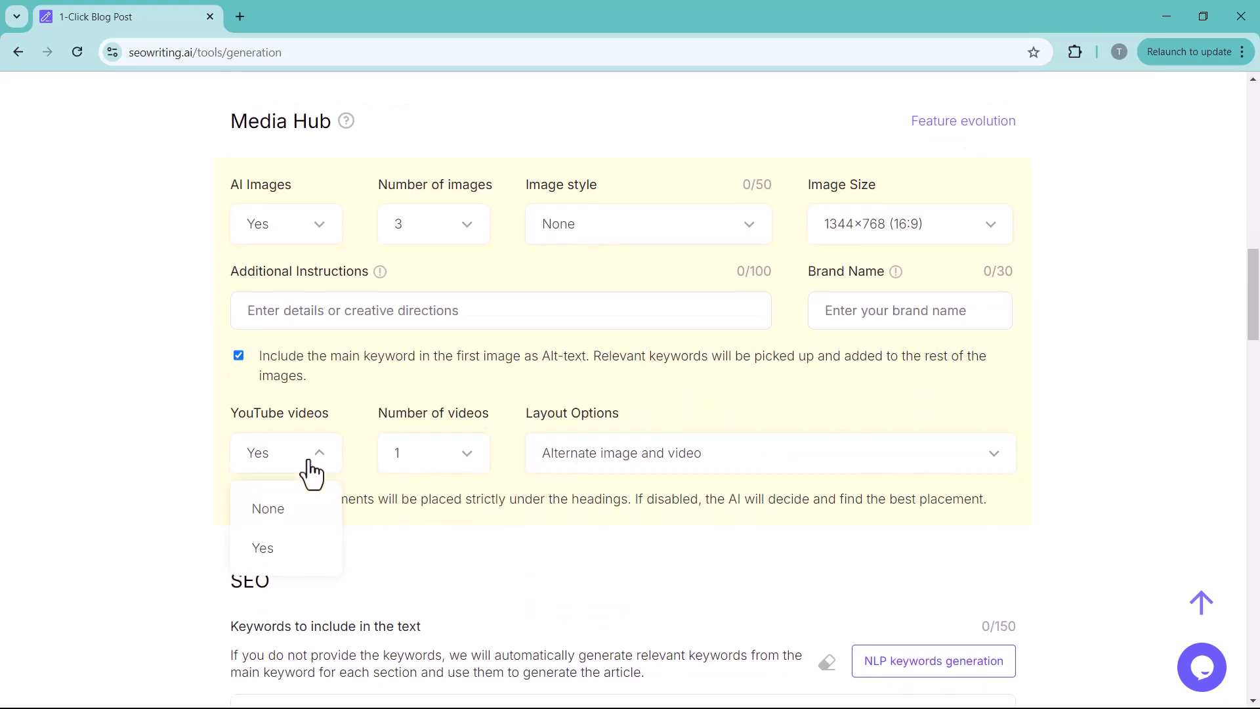
click(270, 551)
click(469, 470)
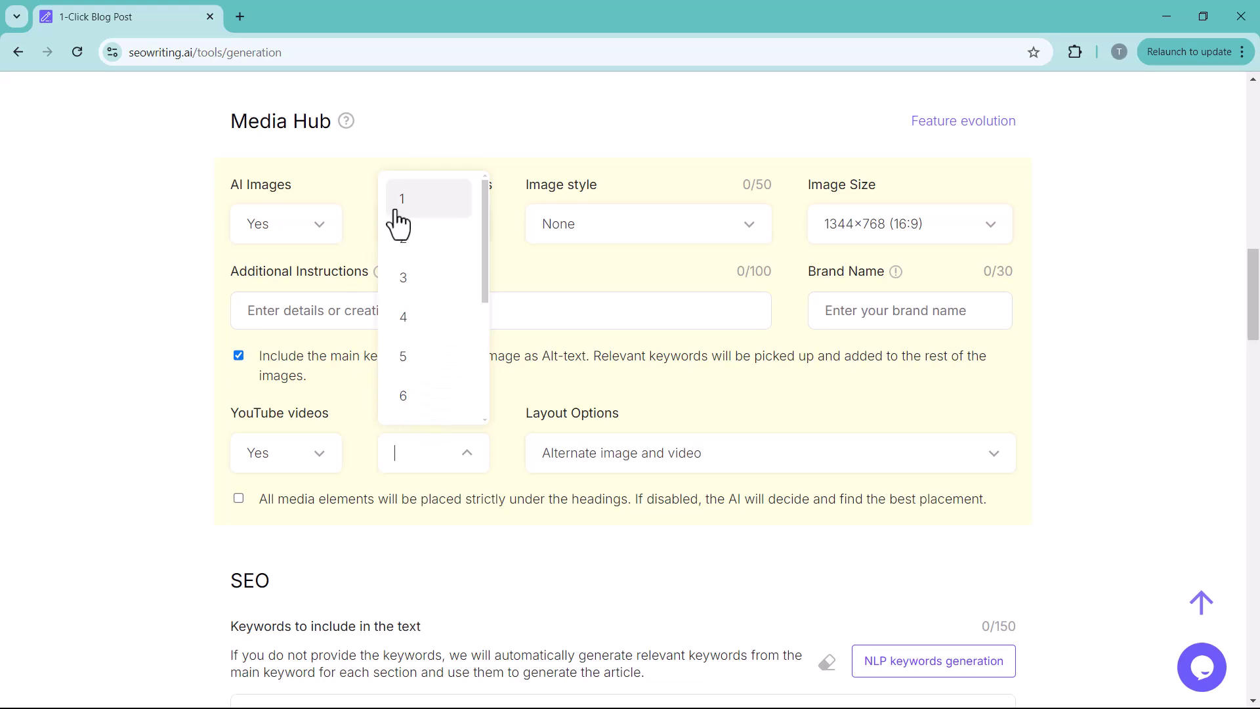
click(401, 208)
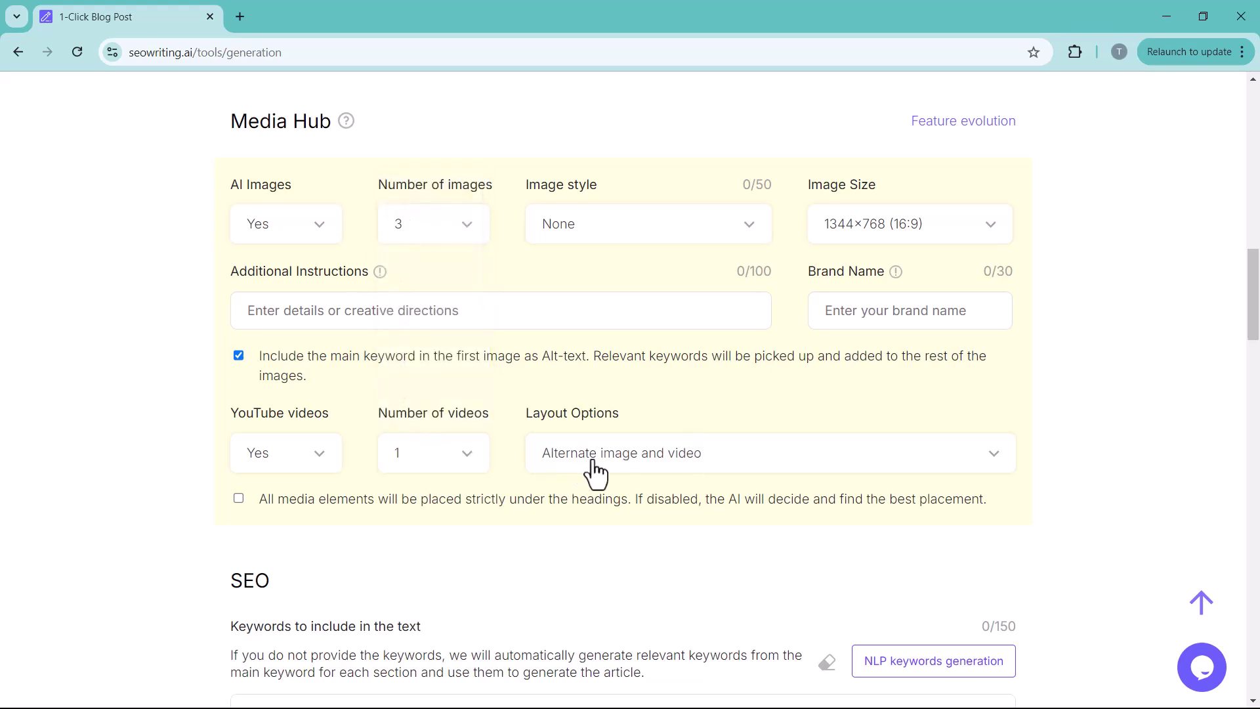
- Generate two batches of NLP keywords, filling the list to 10/150 with terms like 'budget-friendly samsung phones'
scroll(653, 476, down, 3)
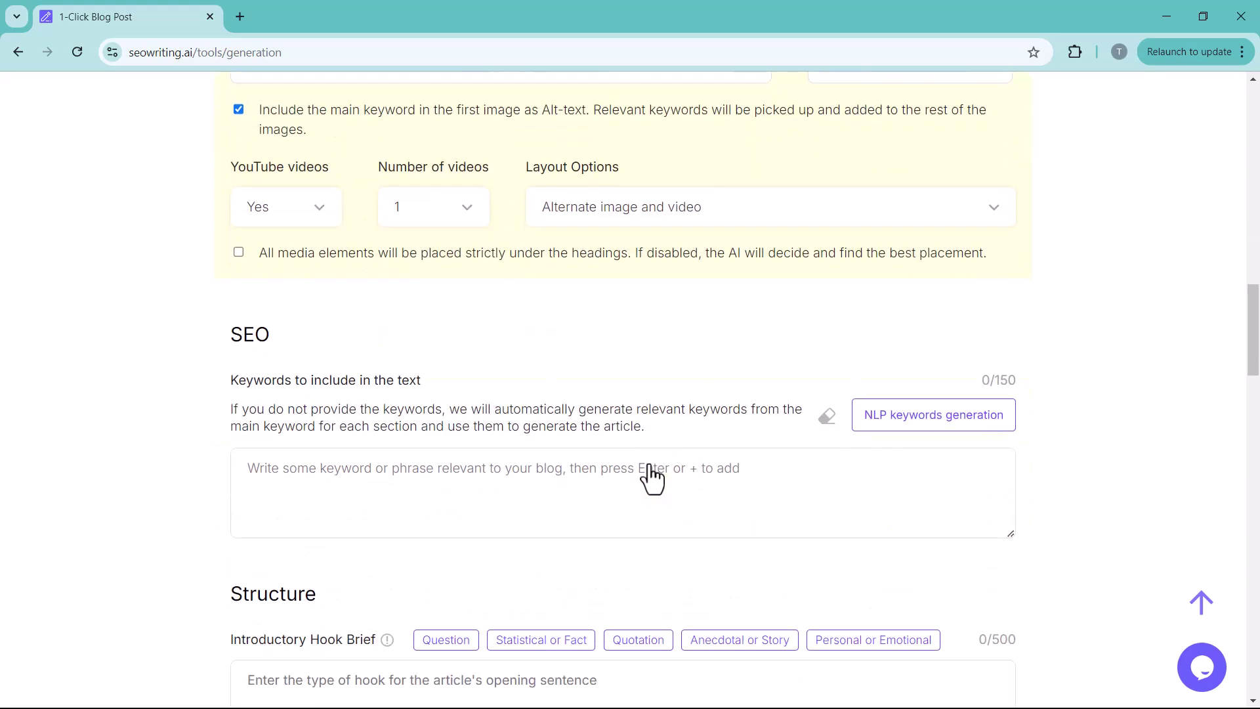
scroll(652, 478, up, 1)
scroll(283, 379, down, 2)
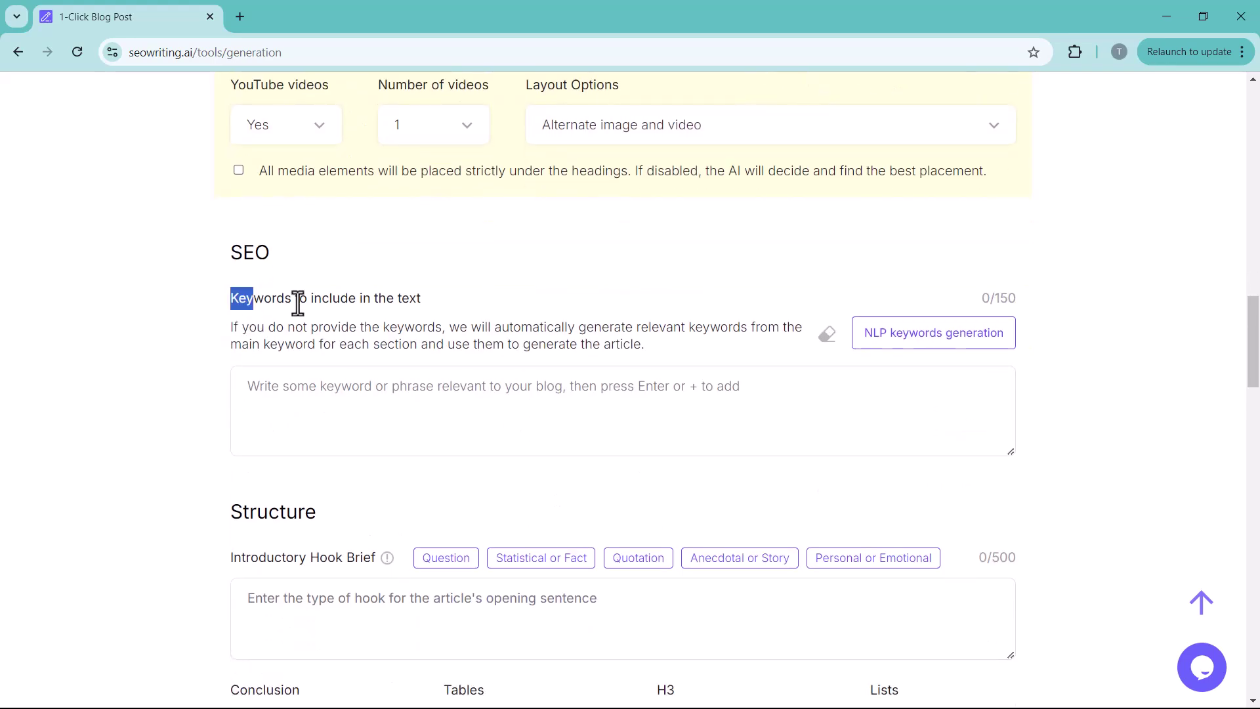
drag(297, 303, 427, 301)
click(426, 316)
click(911, 345)
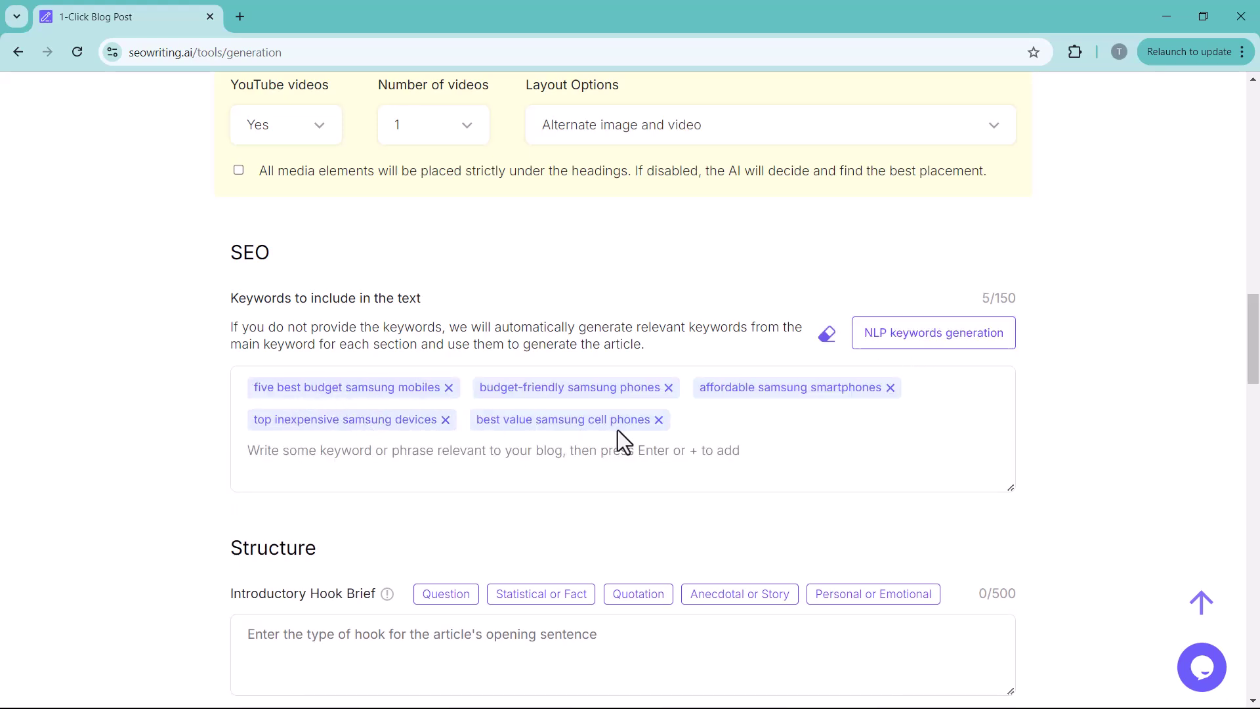
click(945, 351)
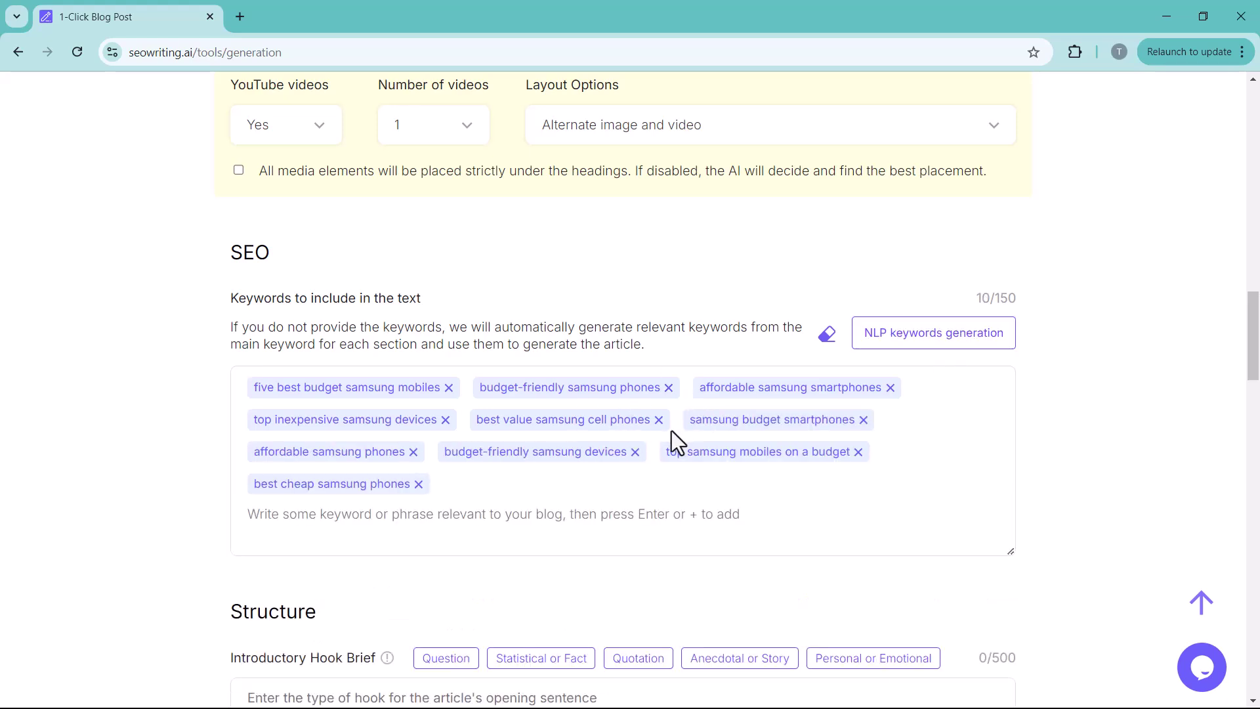
scroll(439, 489, down, 4)
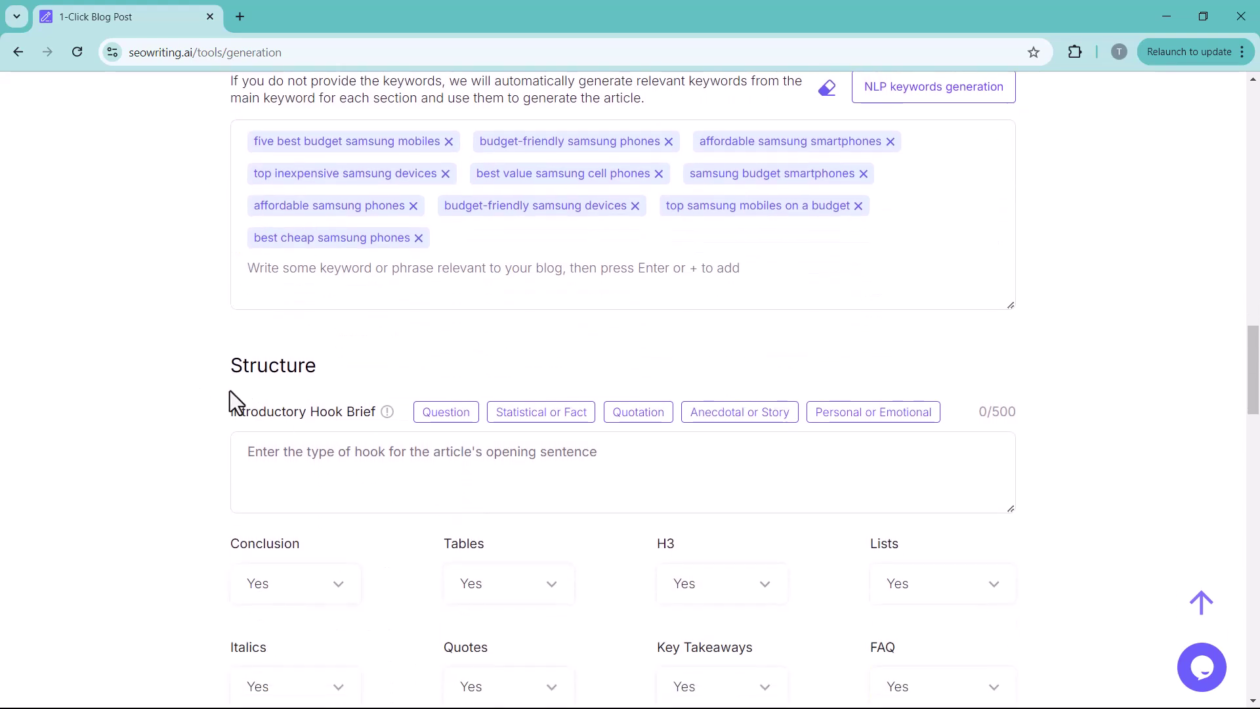
- Use the Statistical or Fact hook and keep Conclusion and FAQ set to Yes
click(543, 415)
scroll(548, 442, down, 3)
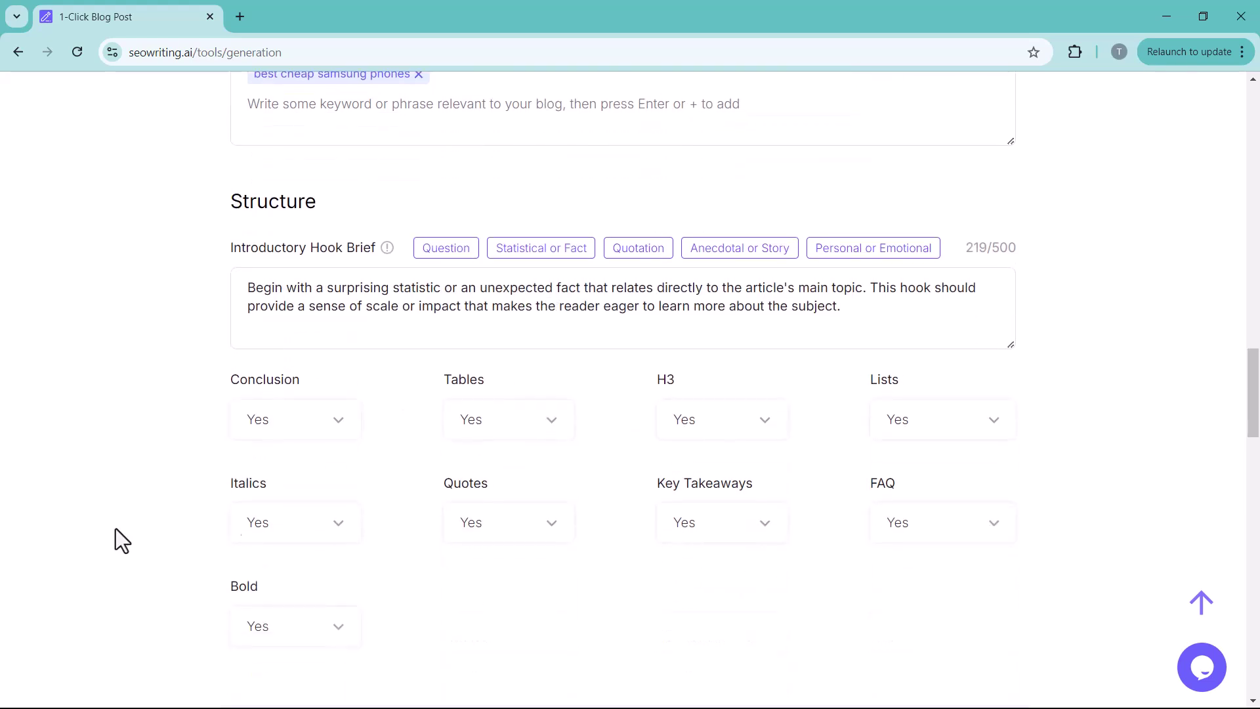
click(305, 428)
click(304, 518)
drag(219, 477, 359, 489)
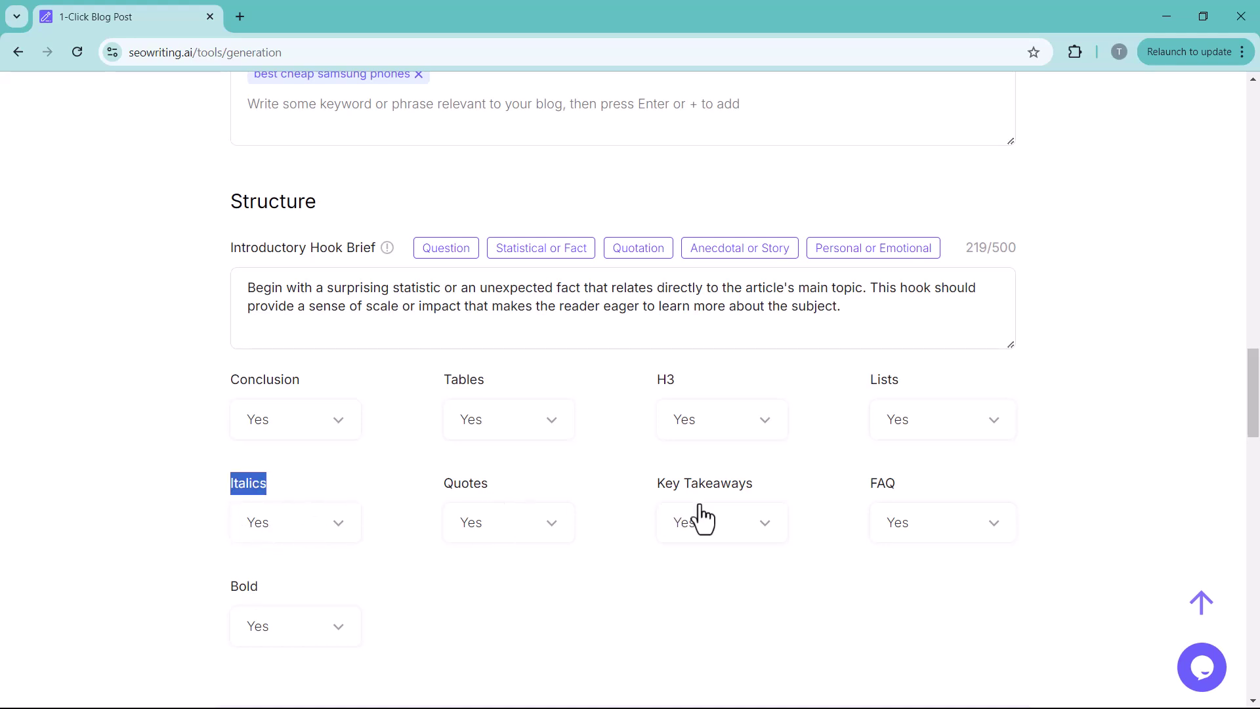
scroll(896, 496, down, 1)
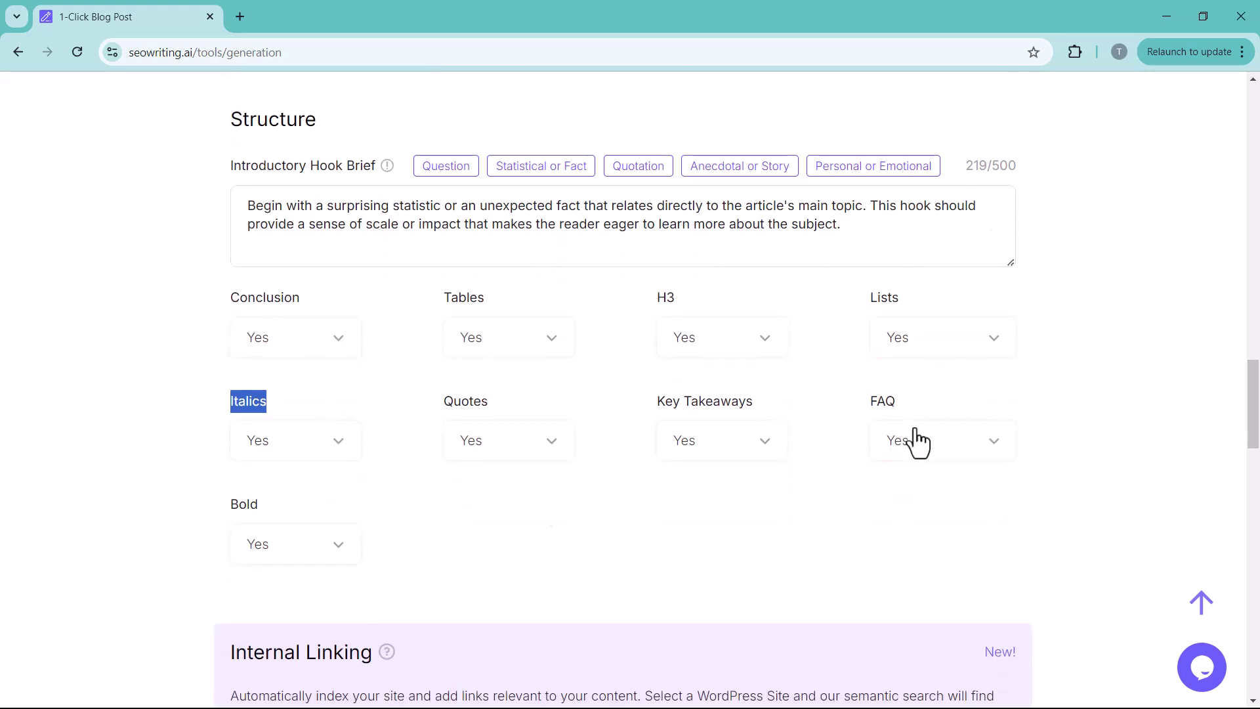
click(939, 446)
click(872, 533)
scroll(258, 472, down, 2)
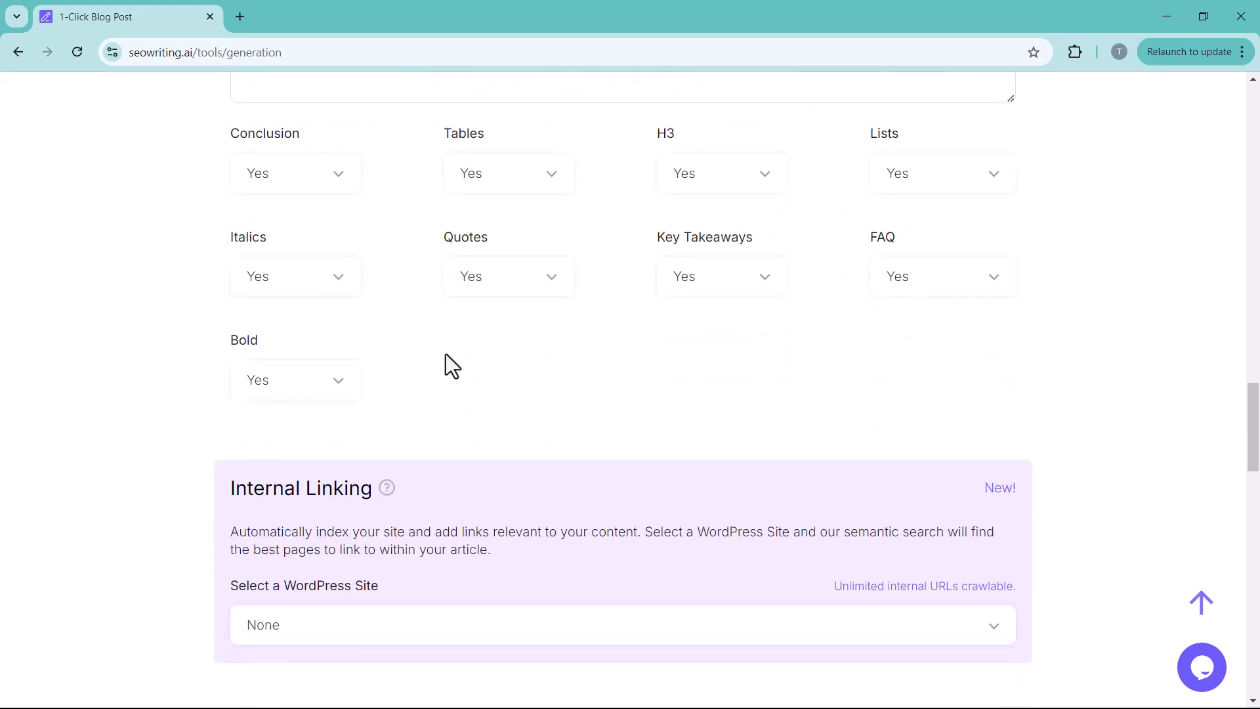
scroll(446, 355, down, 3)
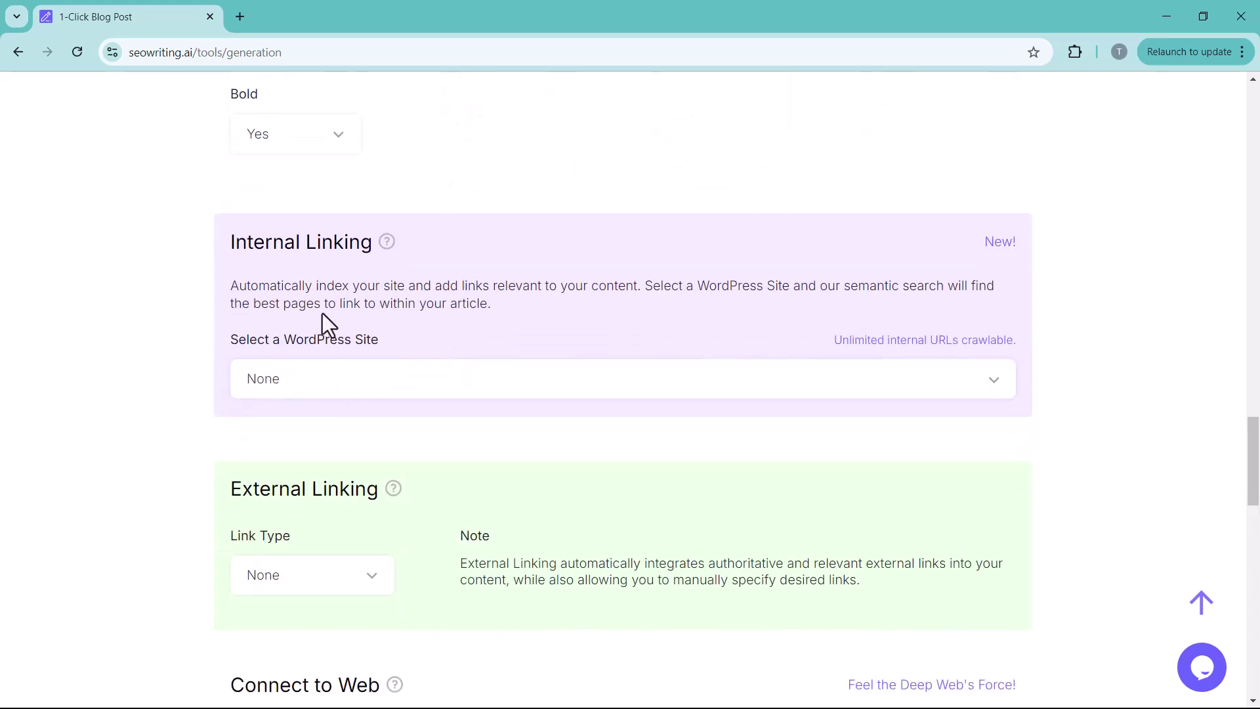
click(318, 387)
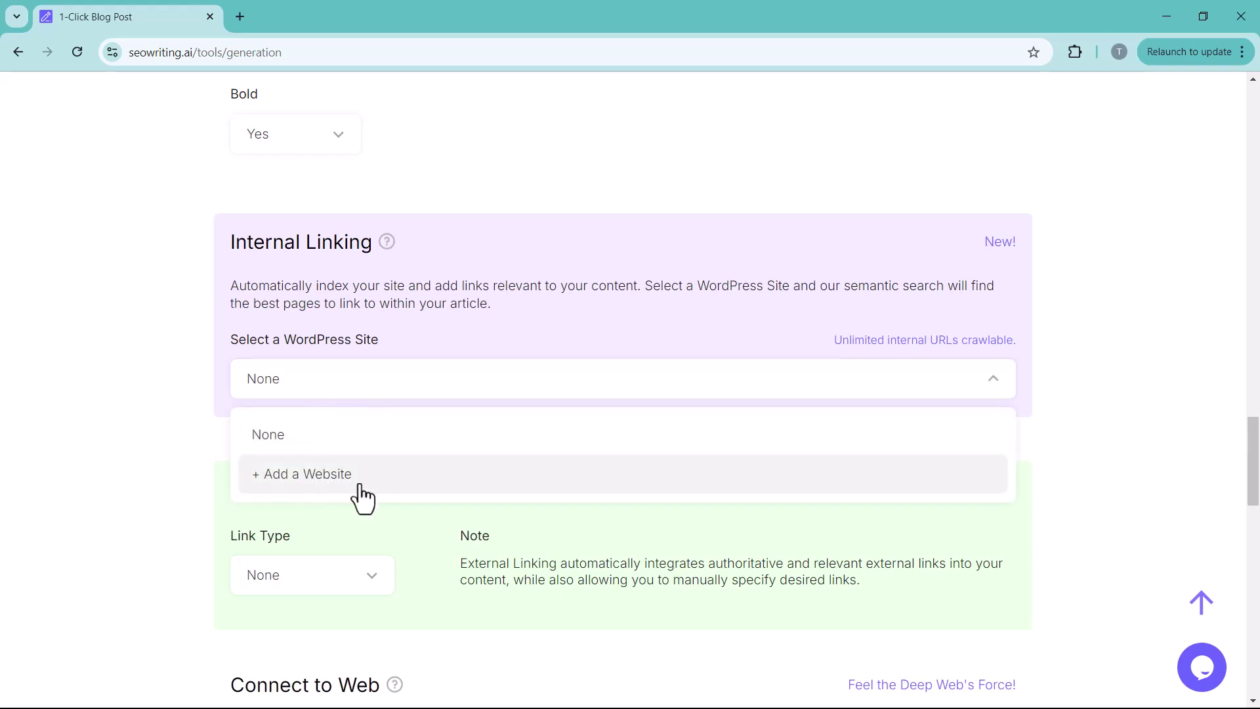
click(325, 434)
scroll(248, 506, down, 2)
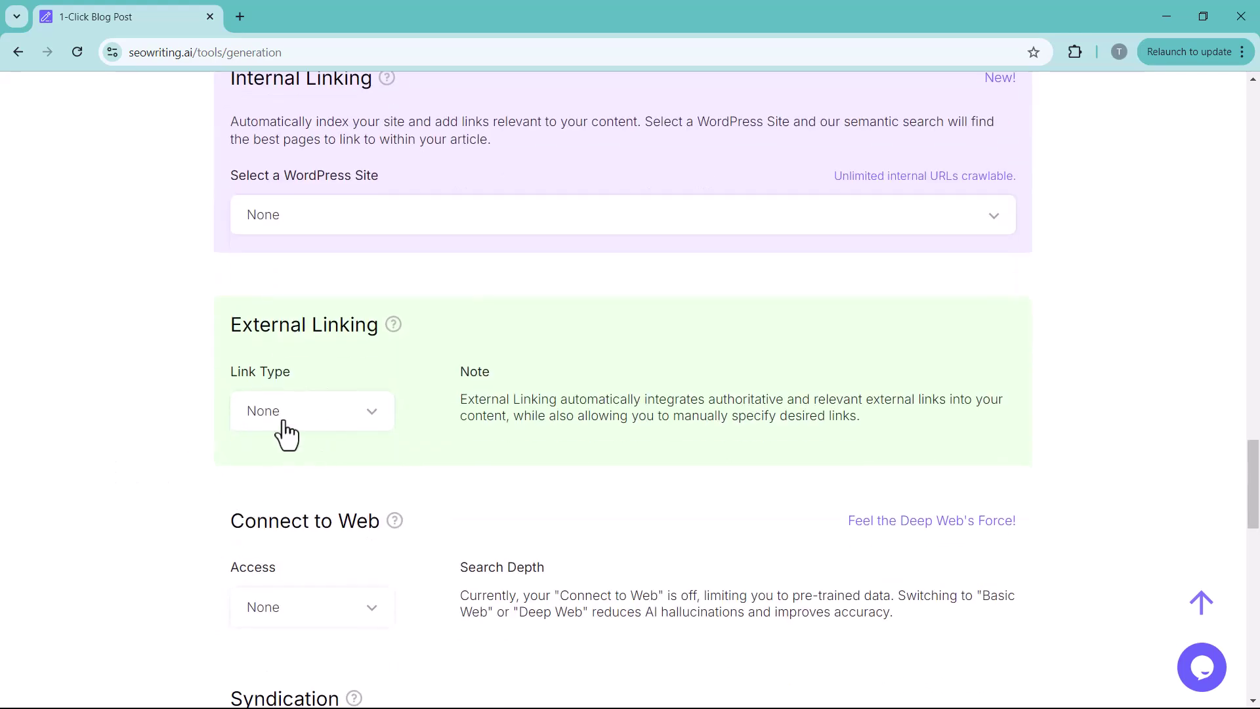
click(337, 423)
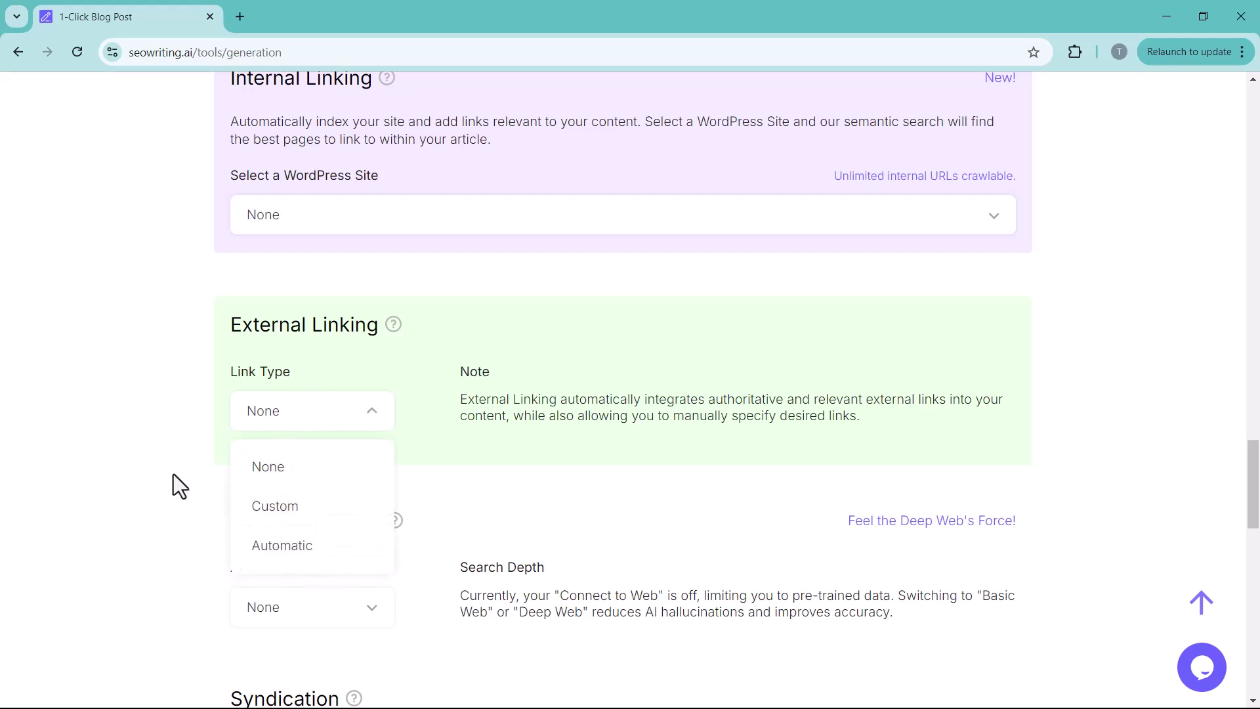
- Keep external linking off; set web access to Deep Web, Citations Yes, Source Links 'Link Name - URL'
click(275, 473)
scroll(247, 448, down, 3)
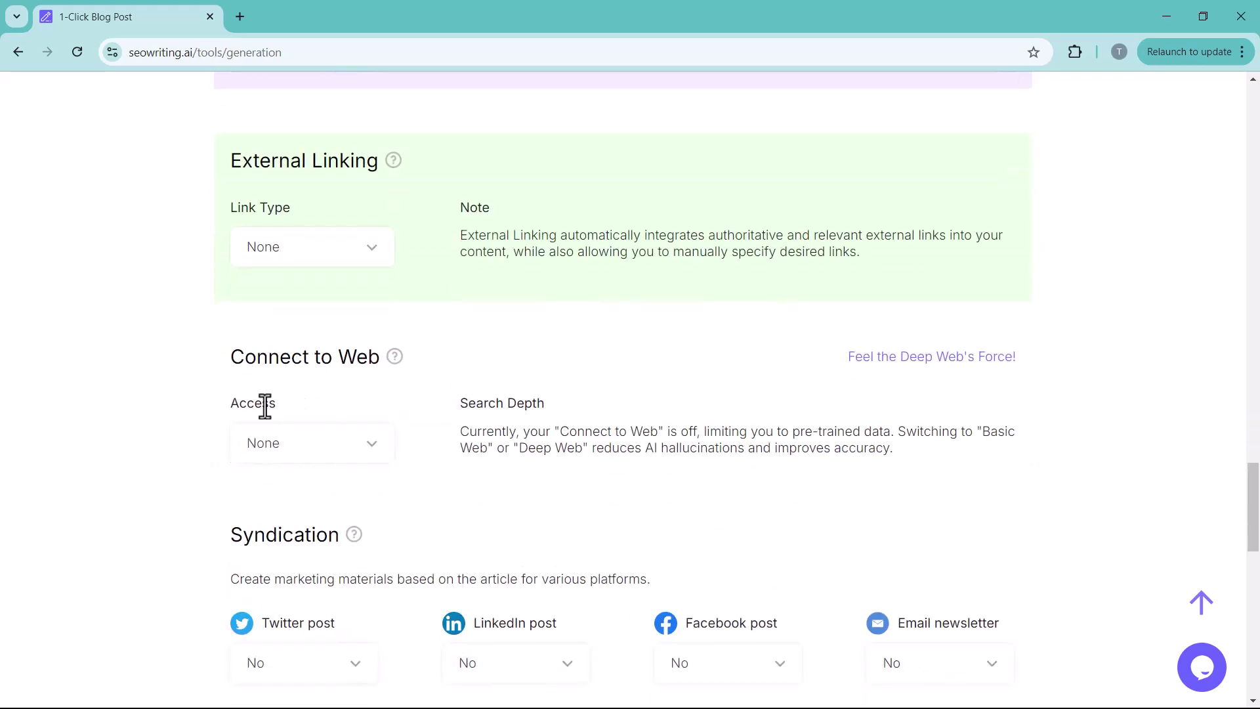
click(312, 455)
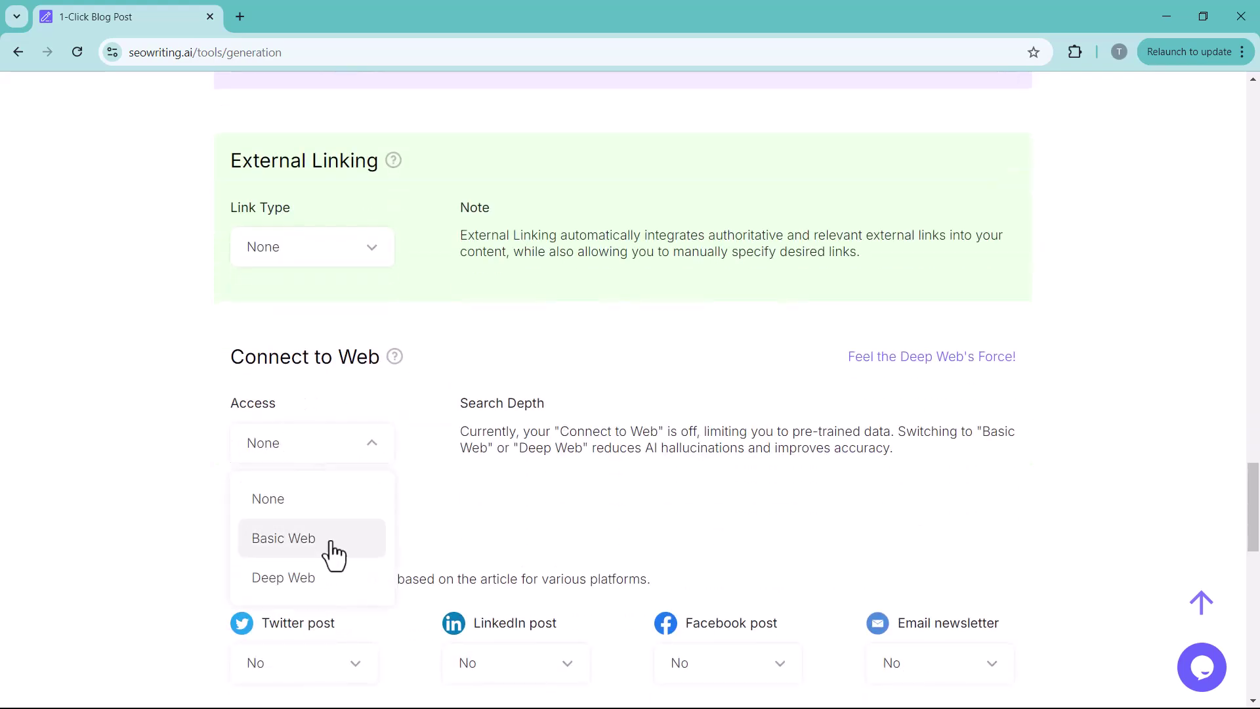
click(327, 588)
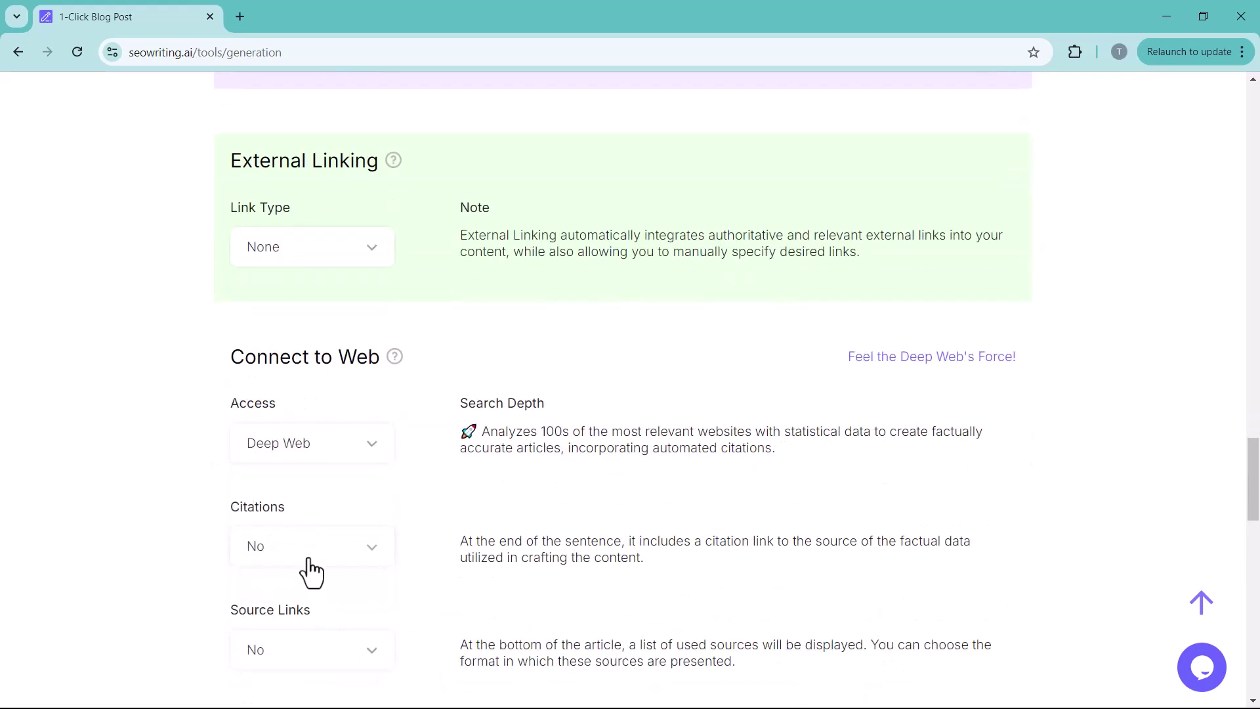
scroll(306, 564, down, 4)
click(346, 313)
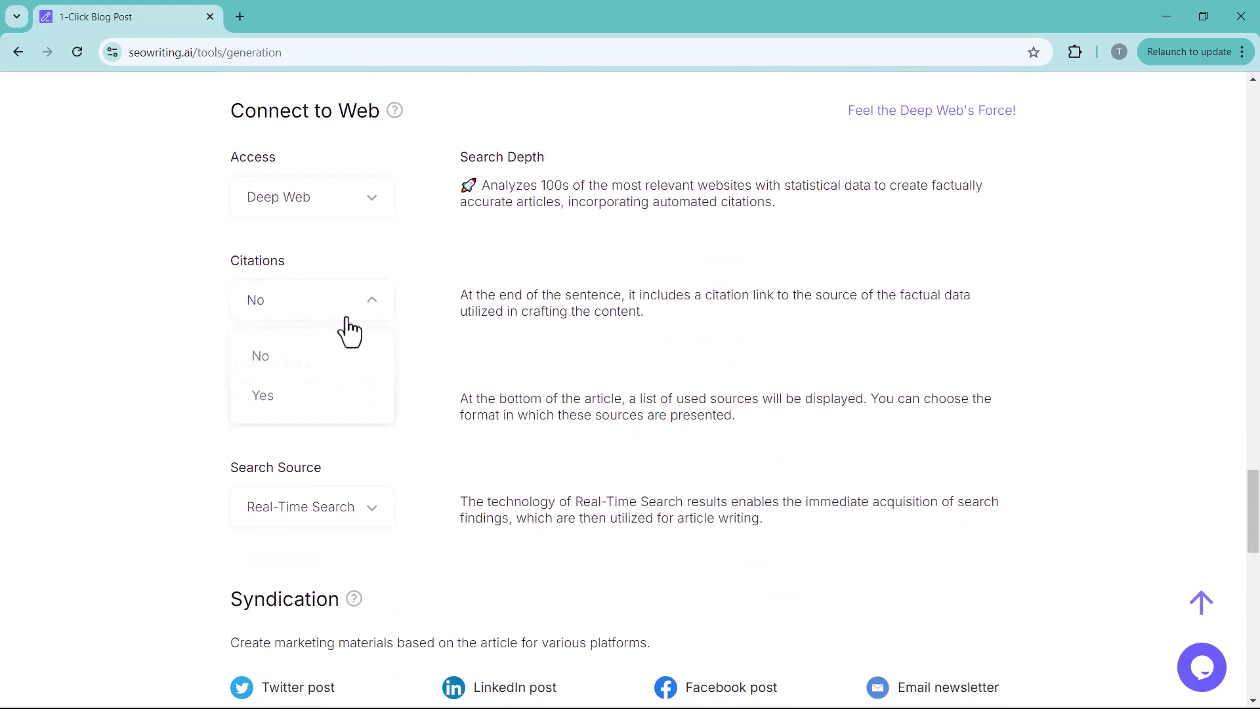
click(334, 396)
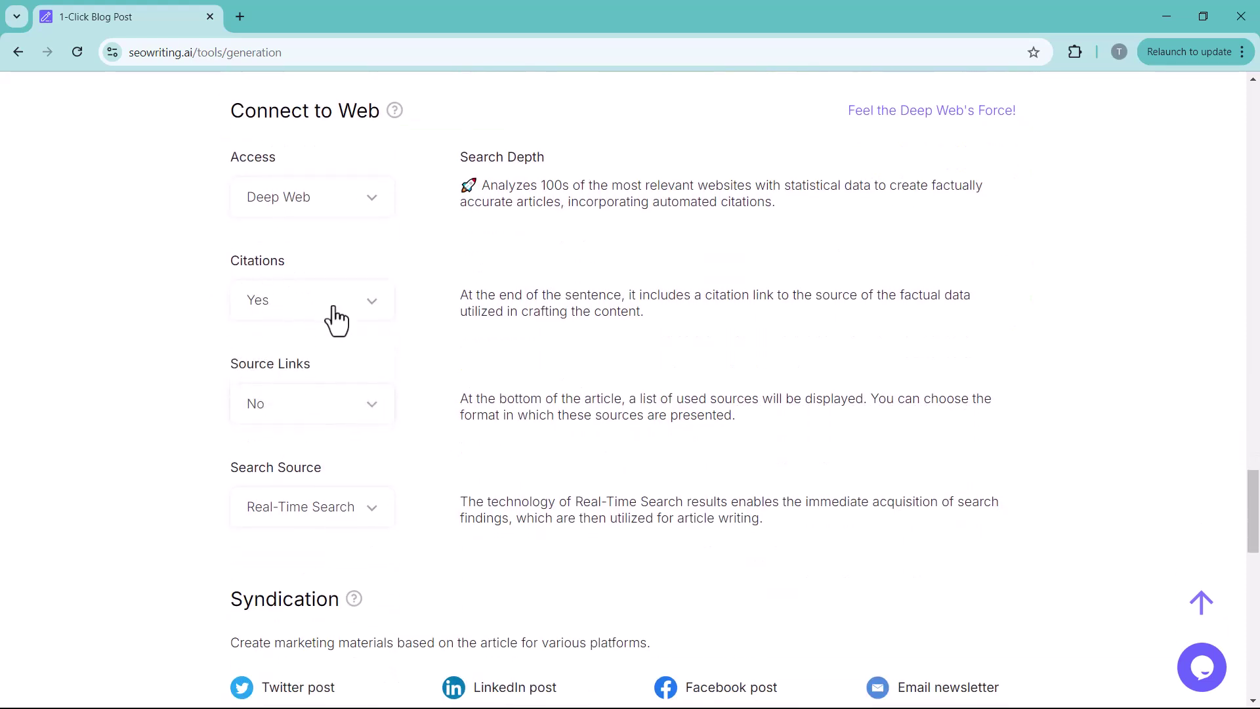
click(337, 428)
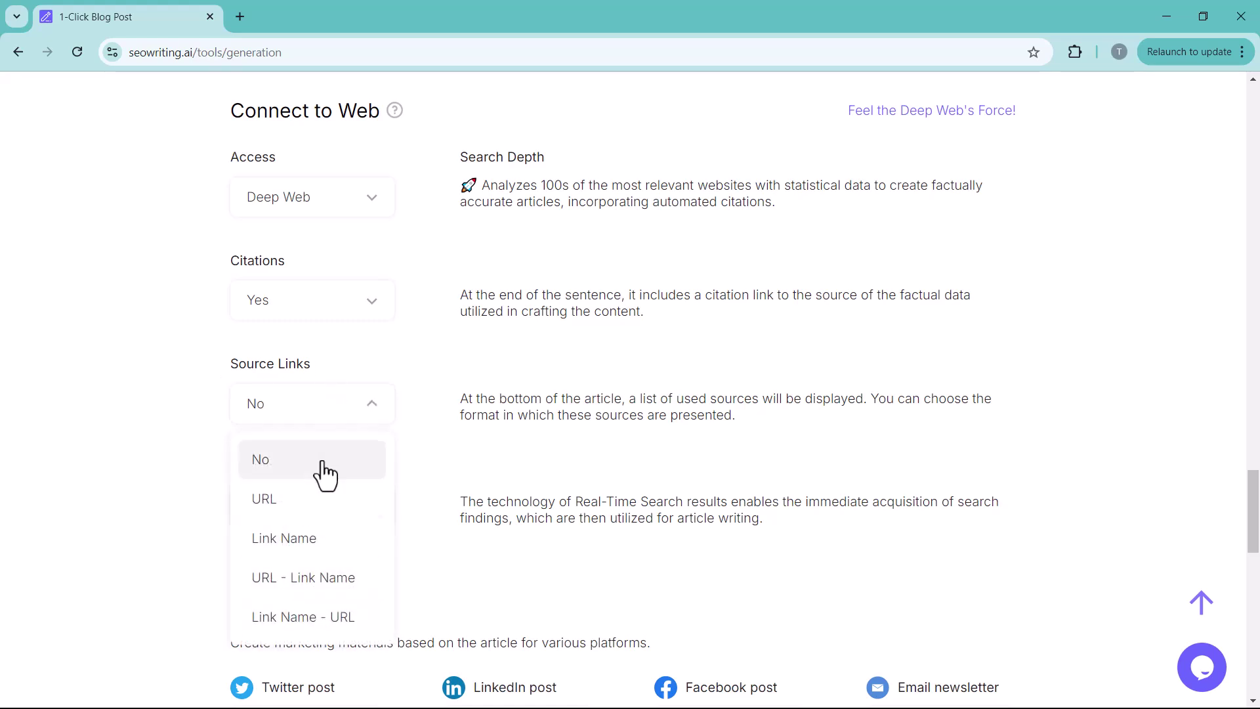
click(332, 623)
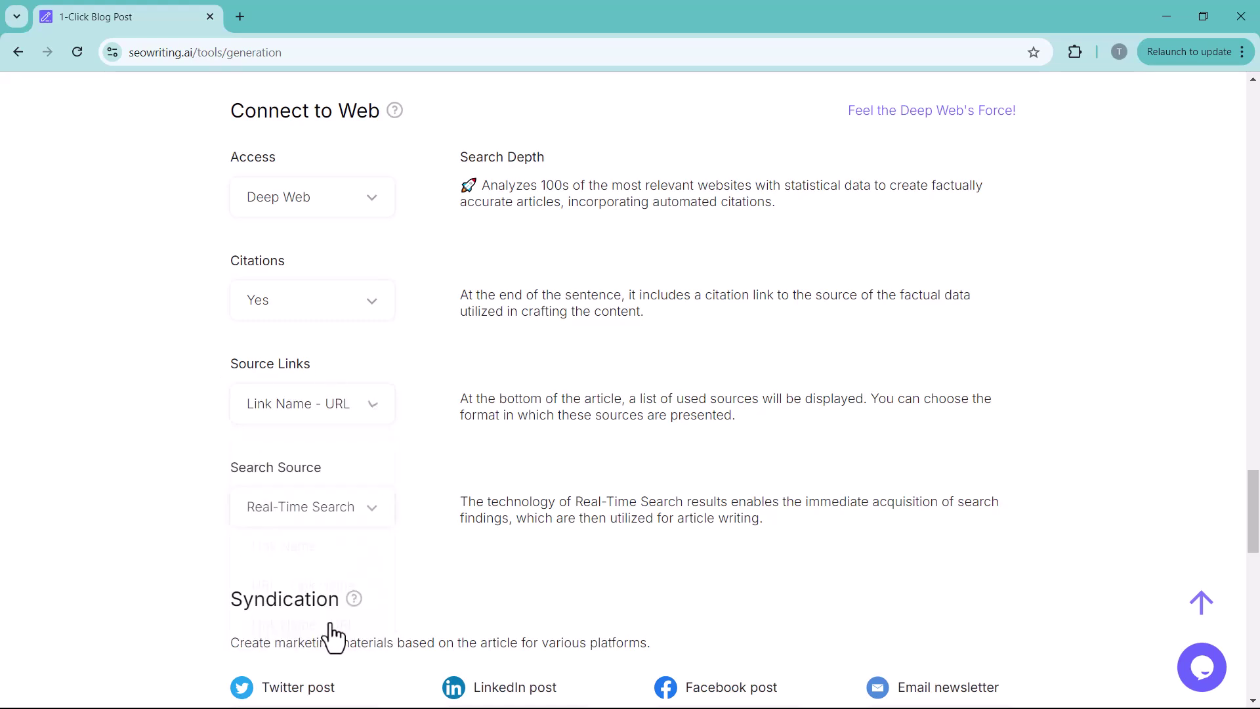
- Run generation of the budget Samsung phones blog post until it completes in the Builder list
scroll(294, 509, down, 5)
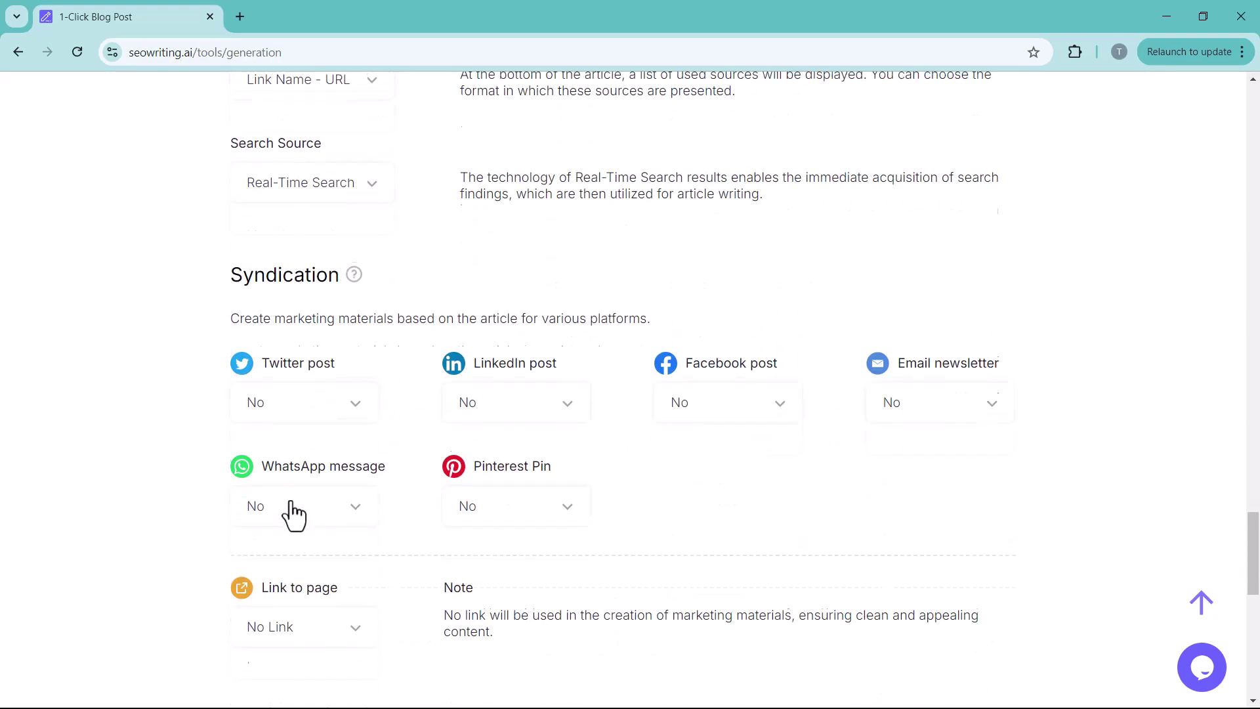
scroll(293, 510, down, 3)
scroll(292, 512, up, 20)
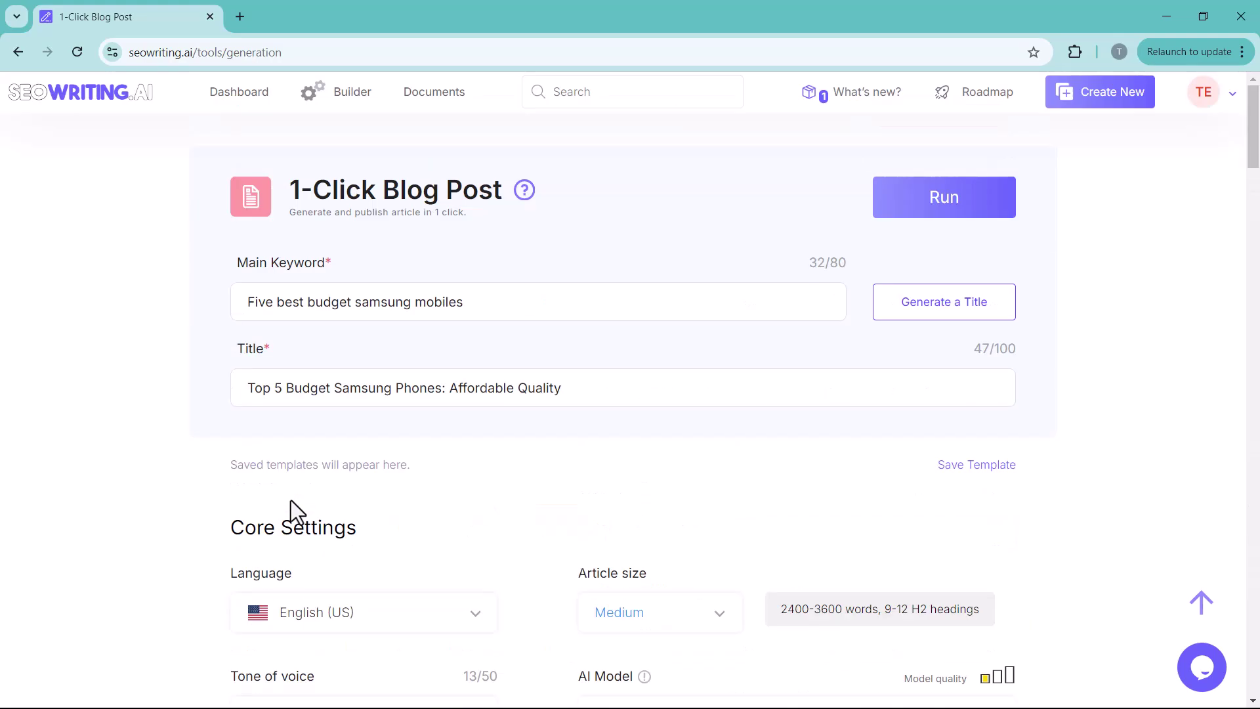
click(934, 209)
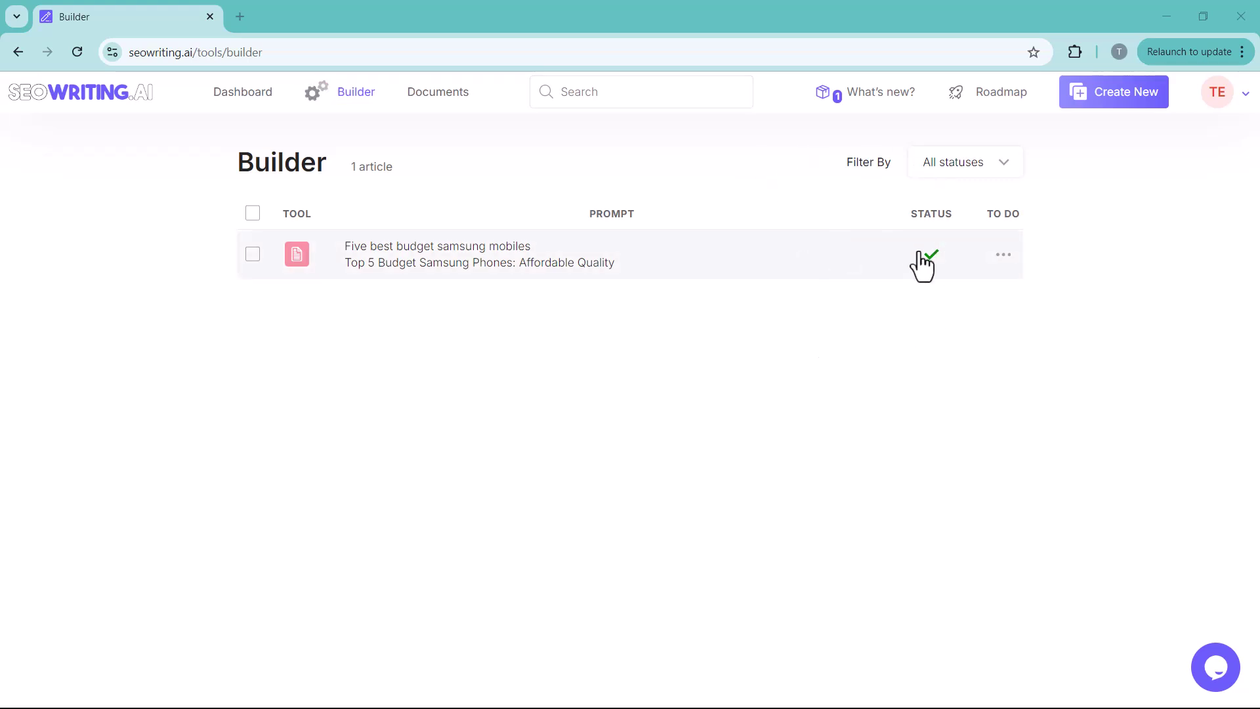
- Open the 'Top 5 Budget Samsung Phones: Affordable Quality' article and highlight its title
click(669, 273)
drag(269, 325, 935, 345)
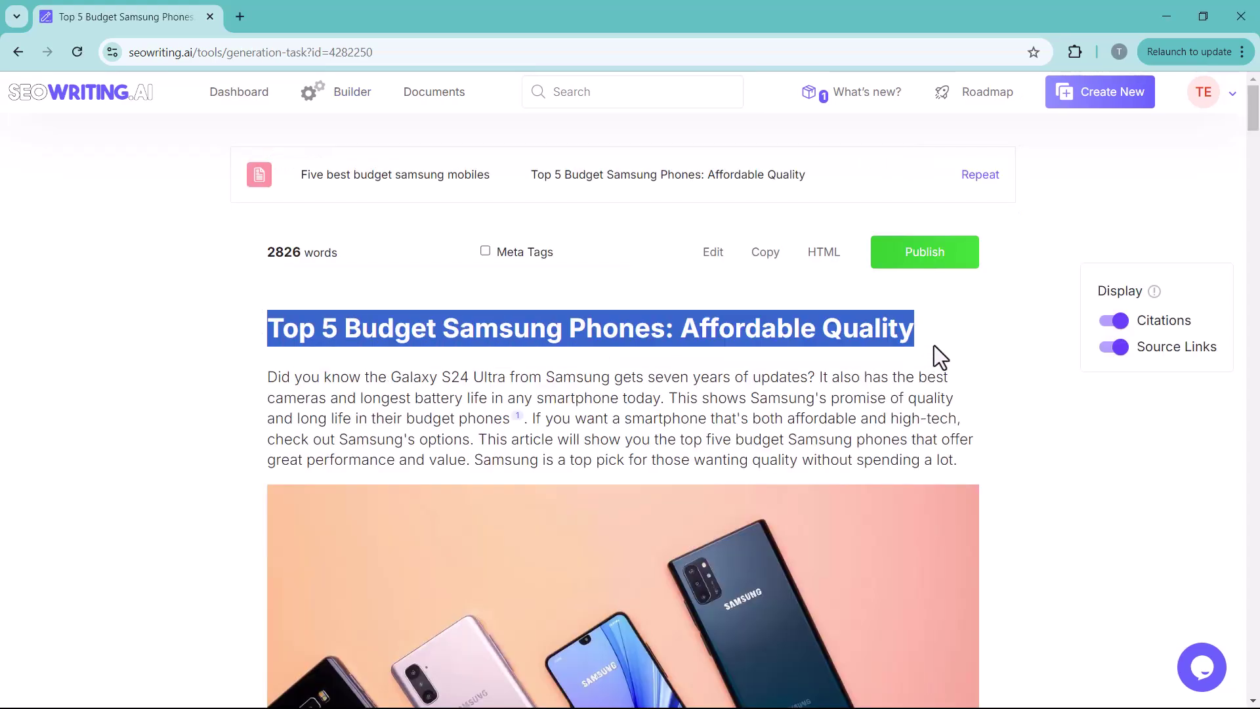
scroll(915, 357, down, 2)
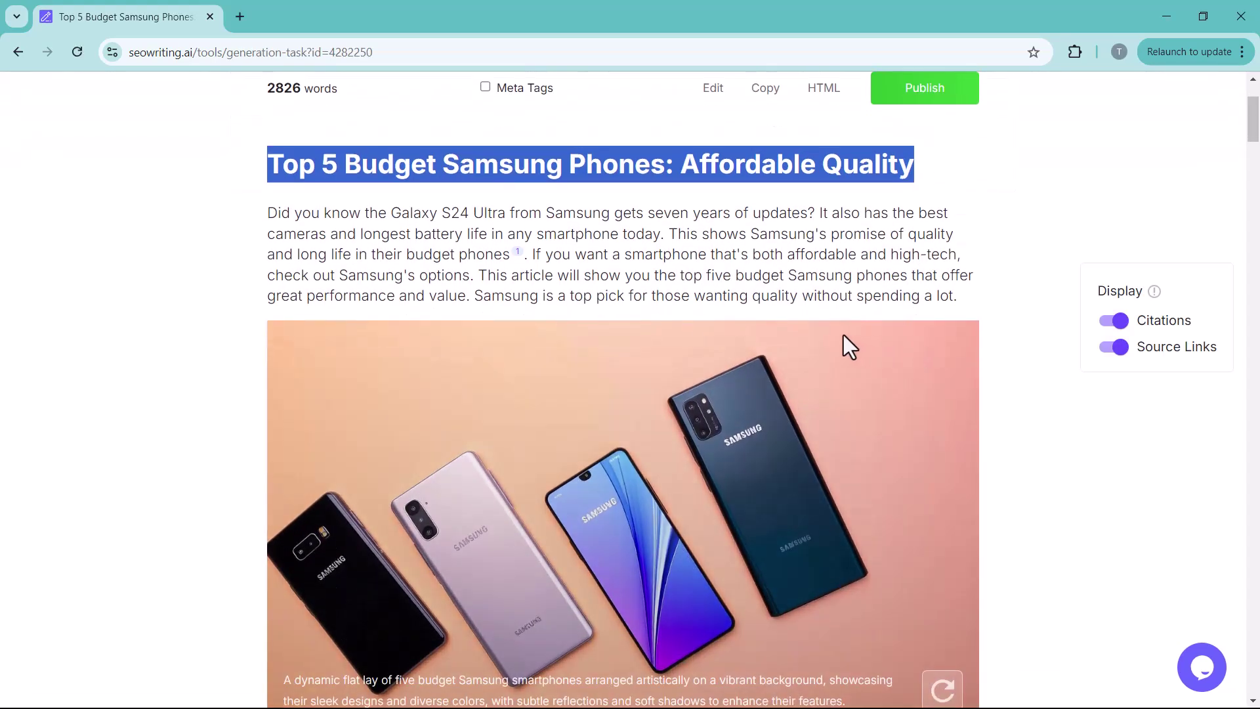
click(715, 287)
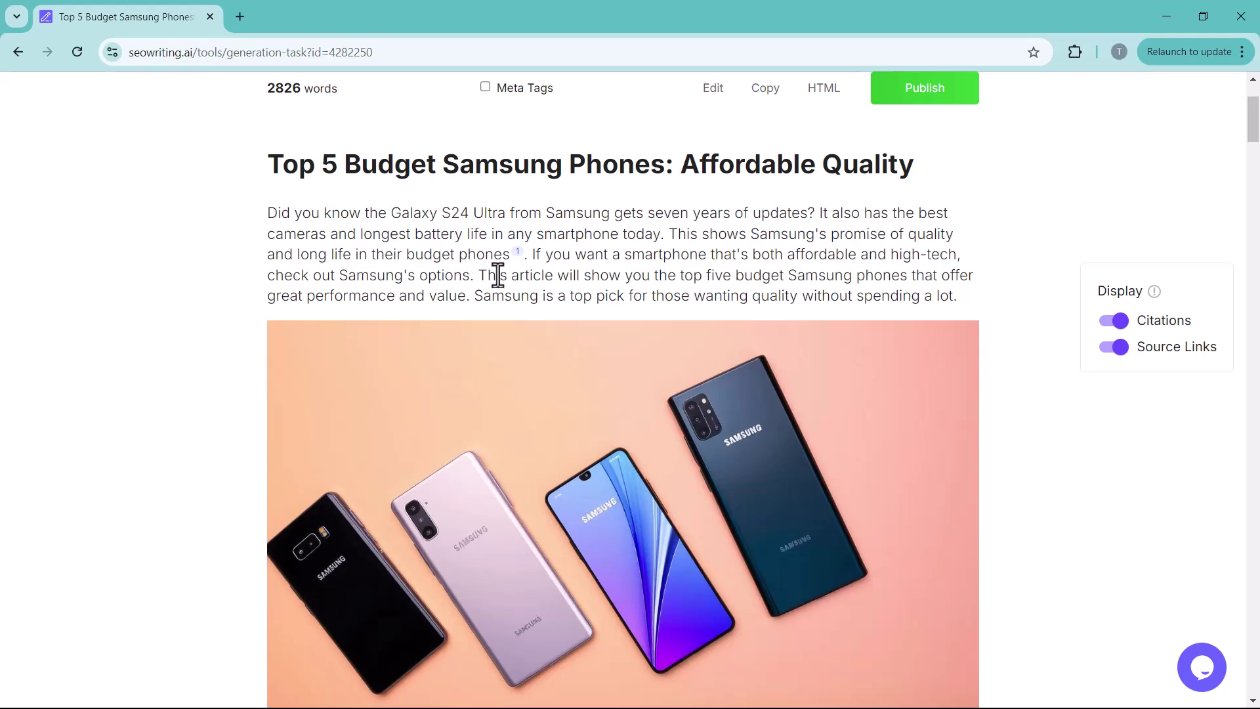
- Scroll down to the phone comparison table and highlight the whole table
scroll(722, 292, down, 1)
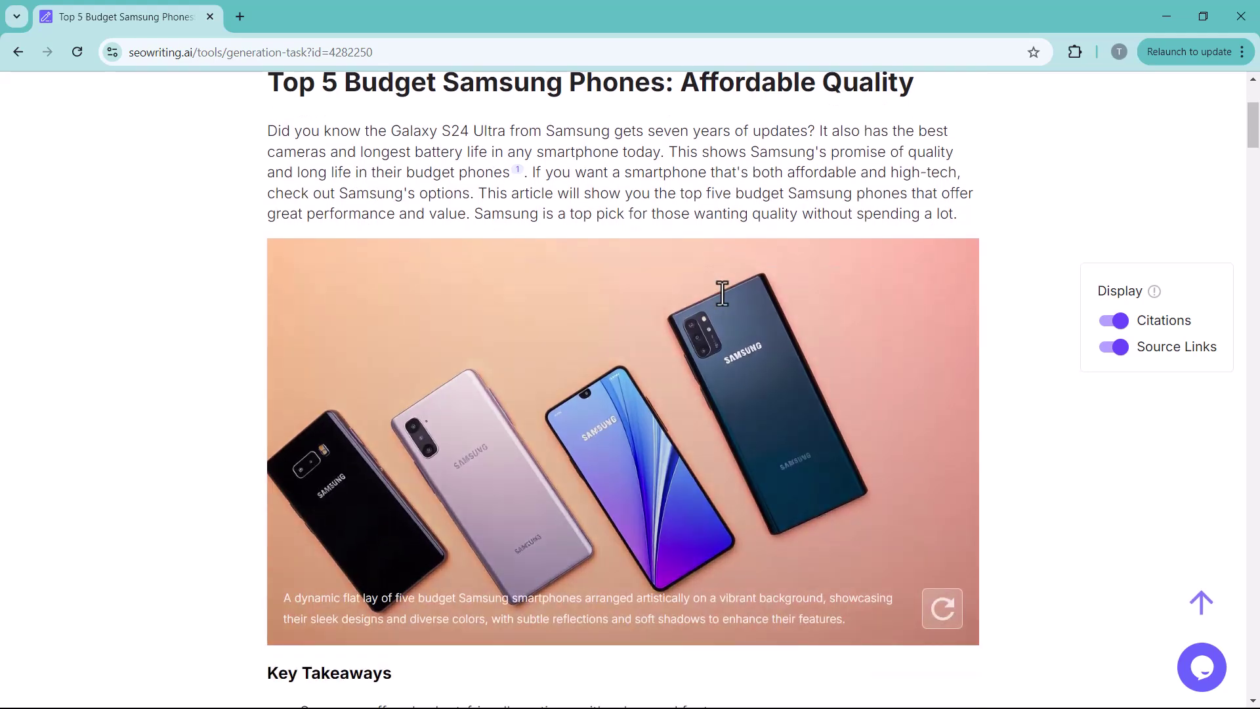
scroll(717, 447, down, 4)
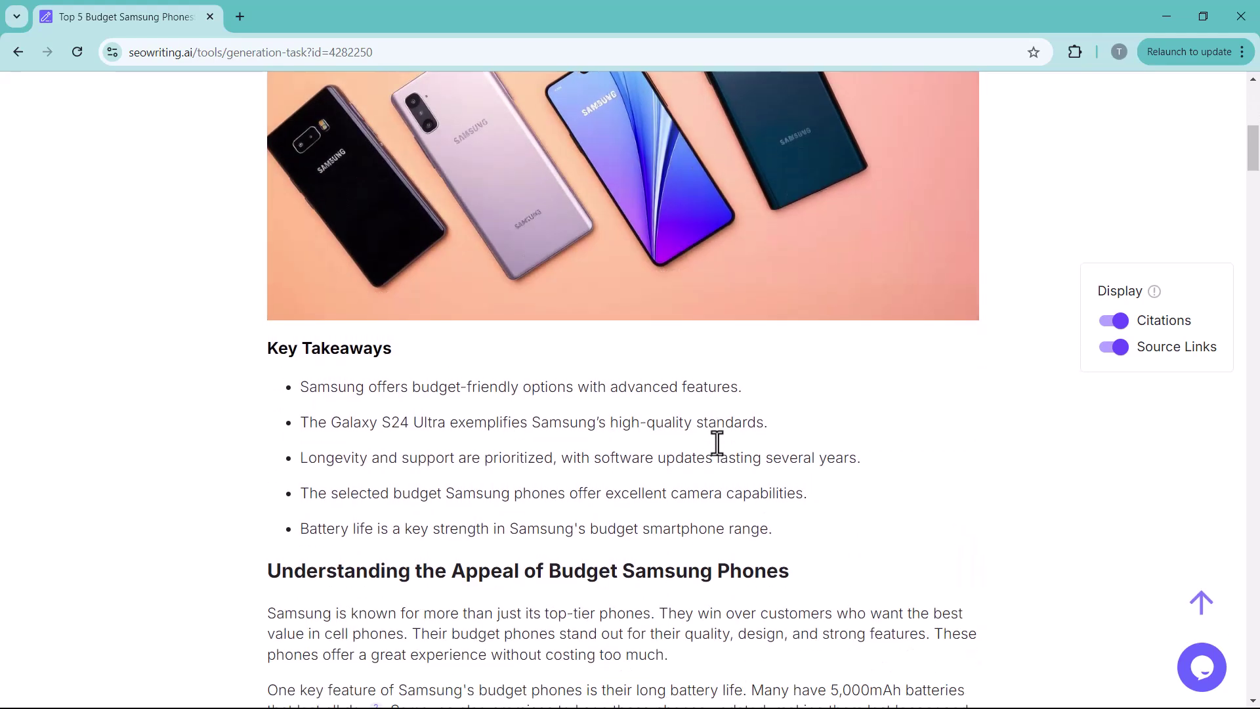
scroll(718, 443, down, 1)
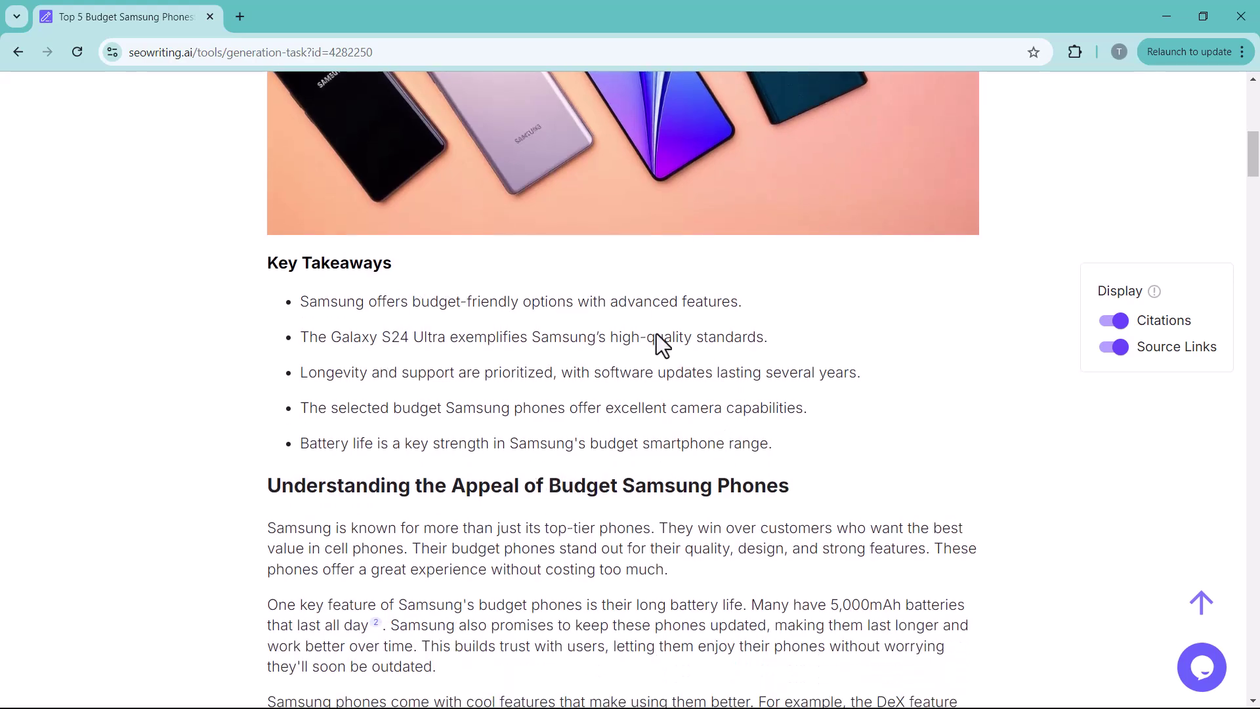
scroll(656, 354, down, 12)
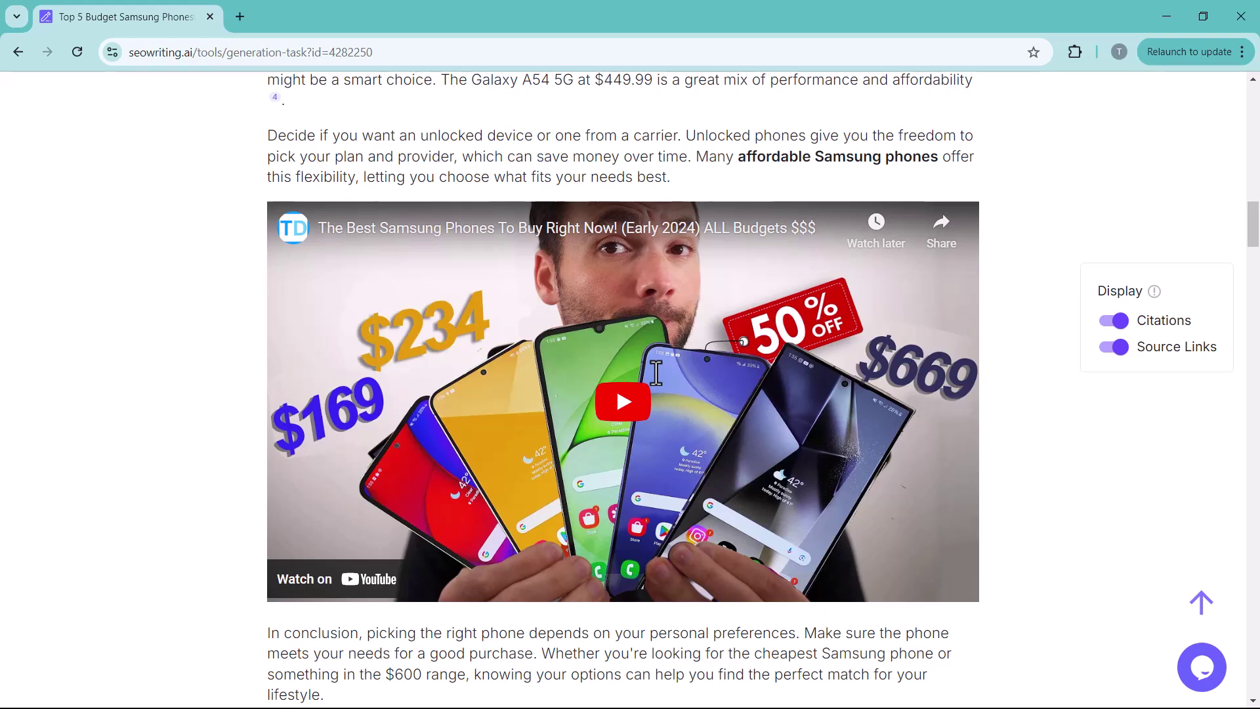
scroll(653, 420, down, 5)
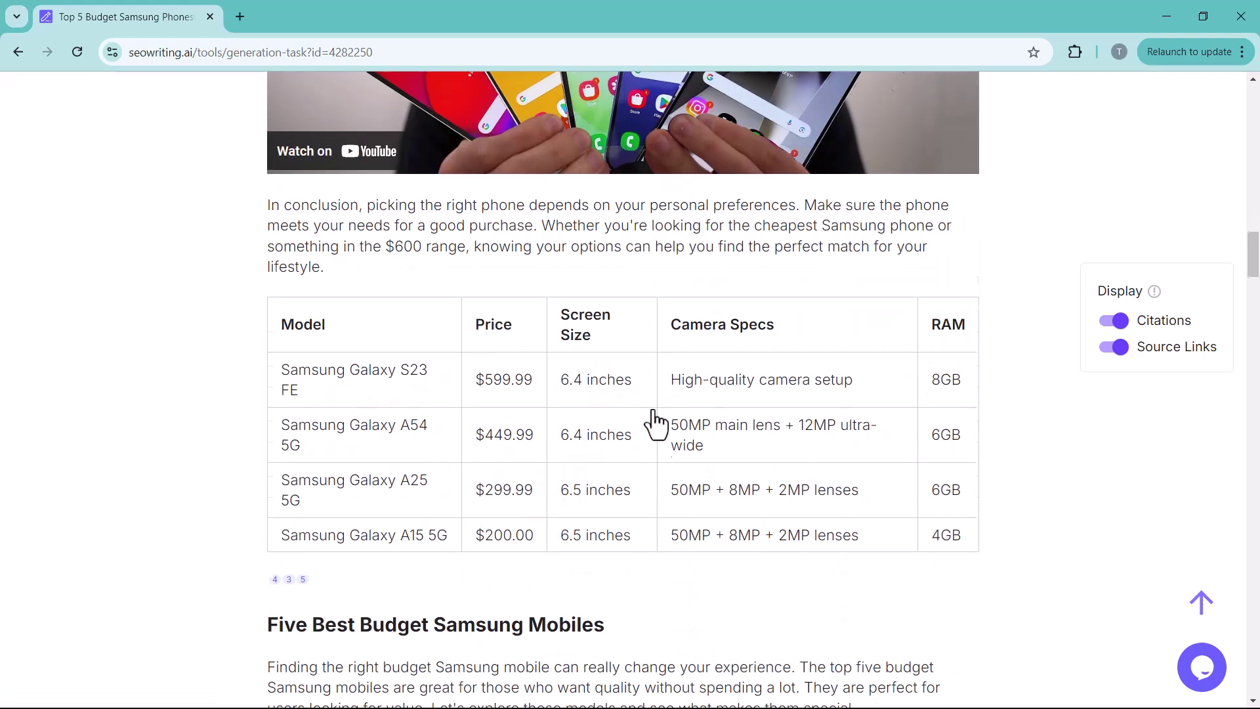
scroll(653, 423, down, 1)
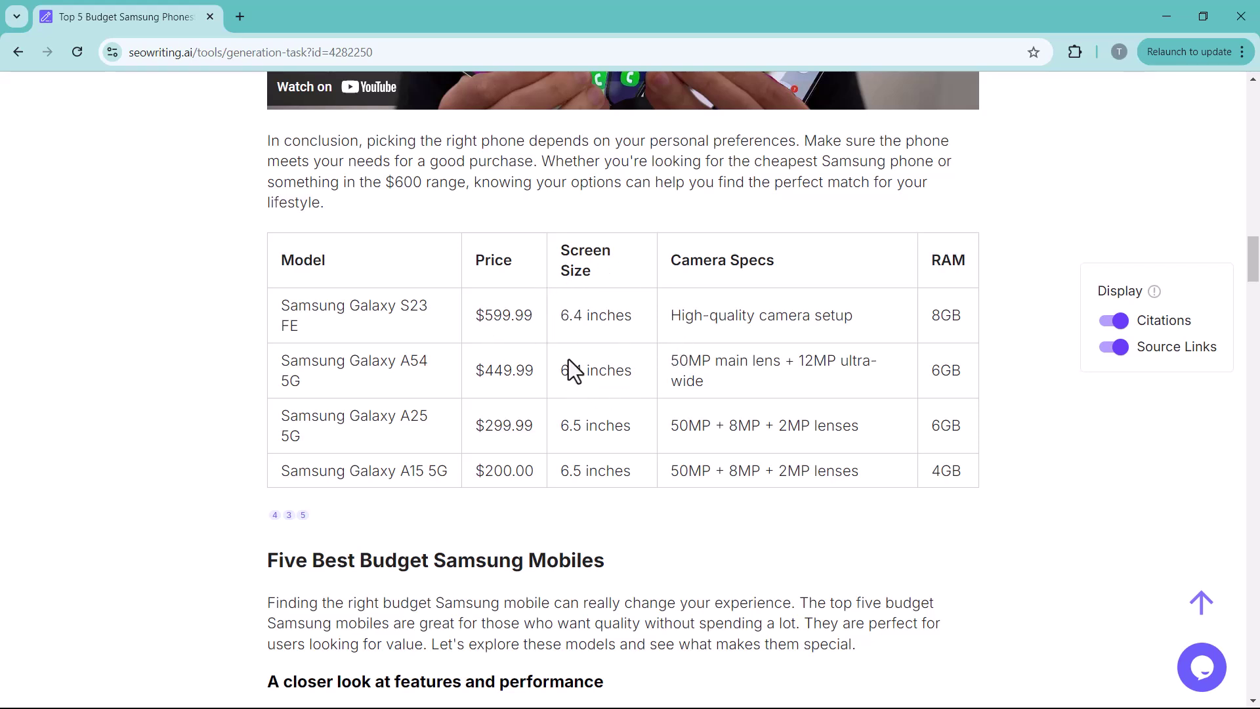
drag(279, 251, 978, 481)
click(999, 471)
- Read on through the phone sections, including Galaxy A35, down to the FAQ
scroll(872, 391, down, 7)
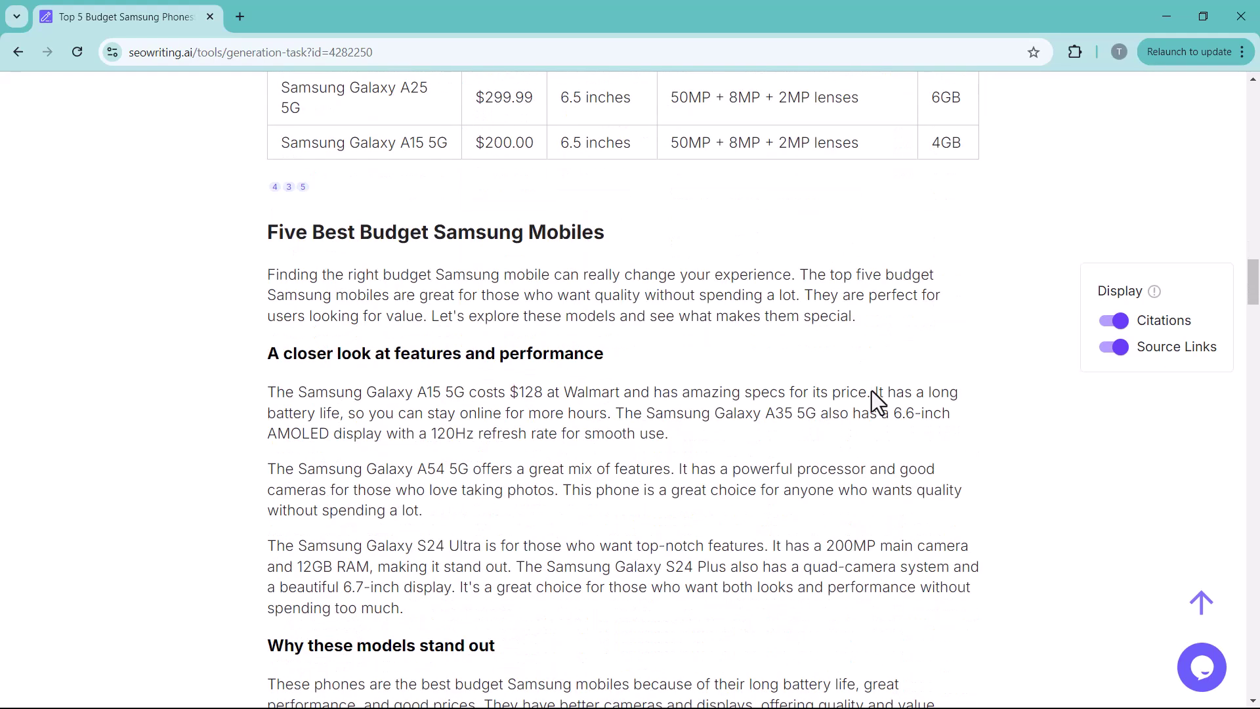
scroll(822, 394, down, 12)
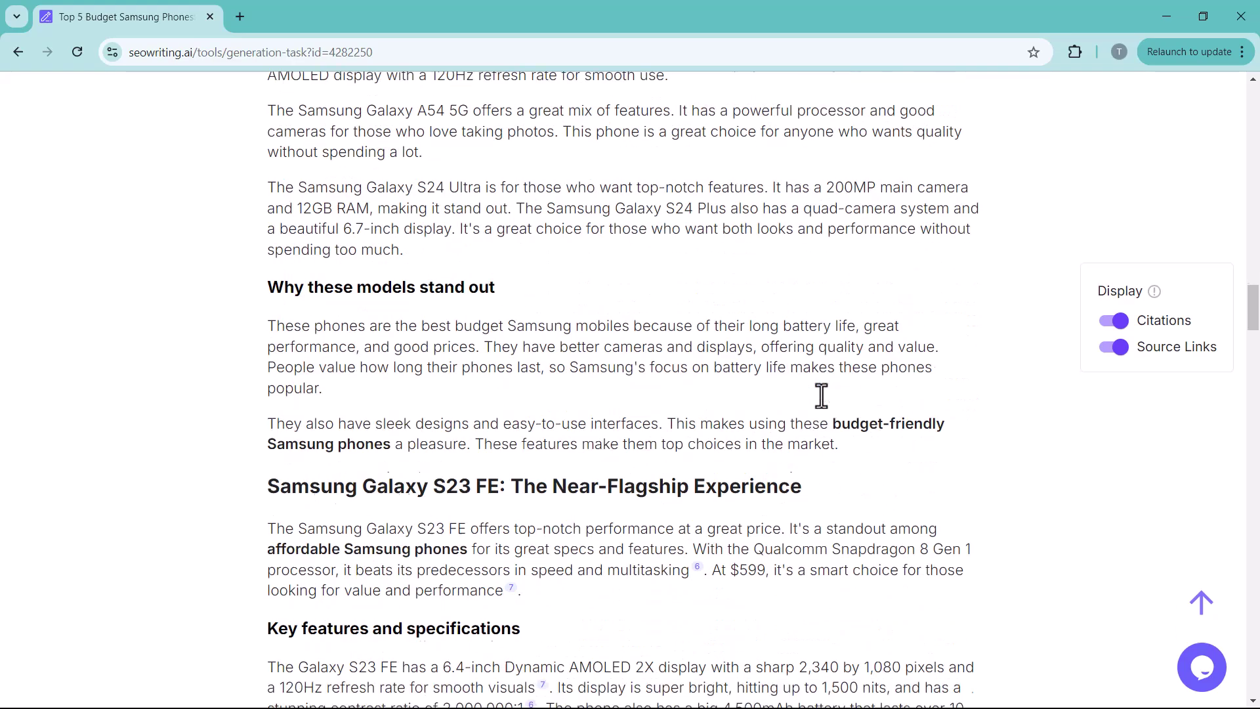
scroll(529, 453, down, 6)
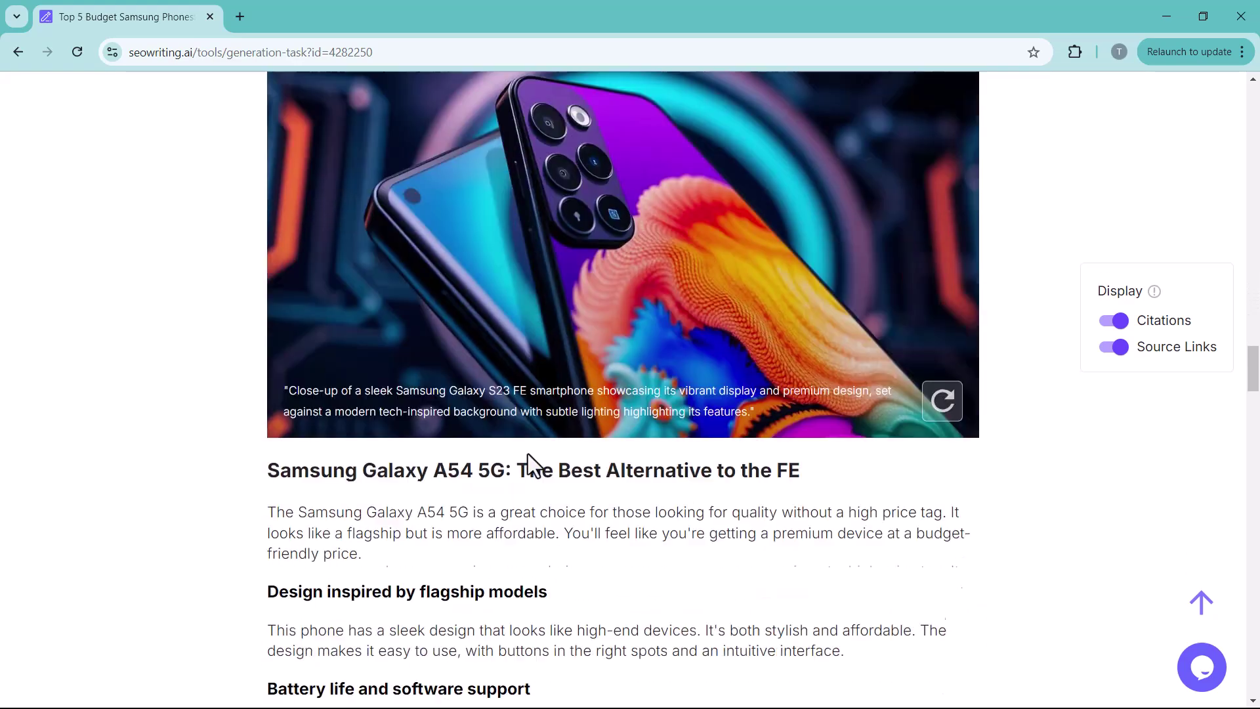
drag(269, 525, 592, 525)
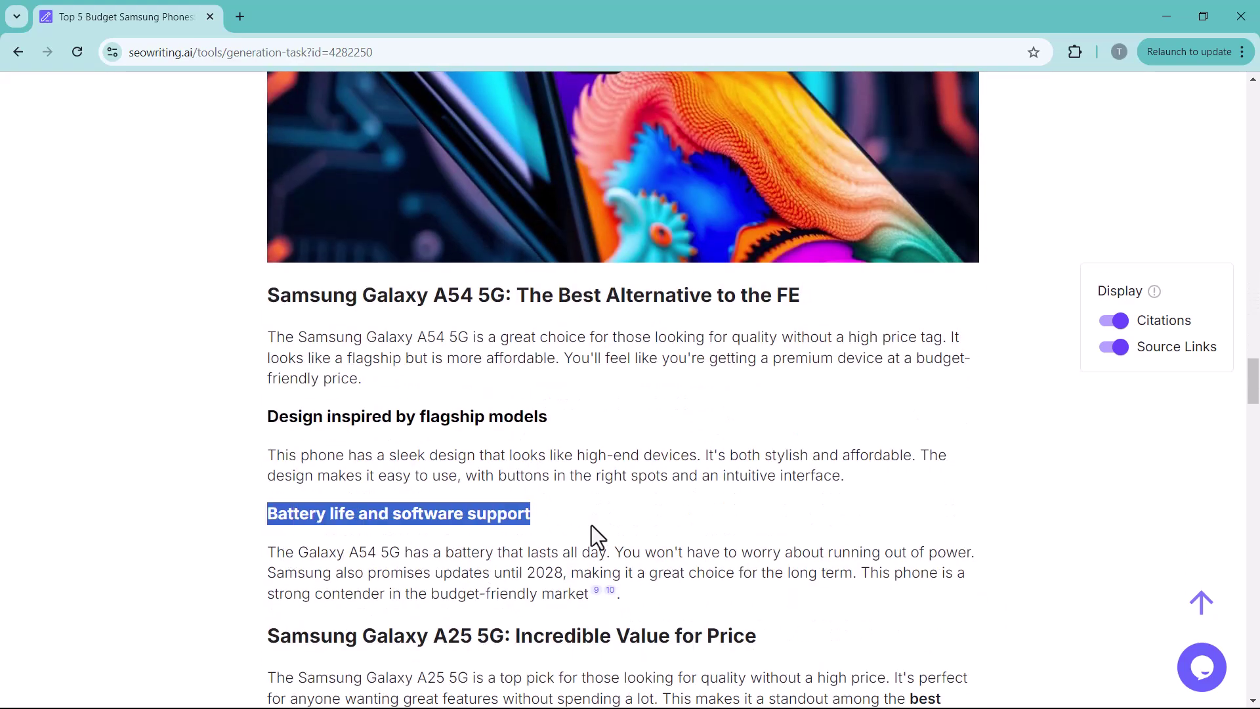
scroll(592, 525, down, 10)
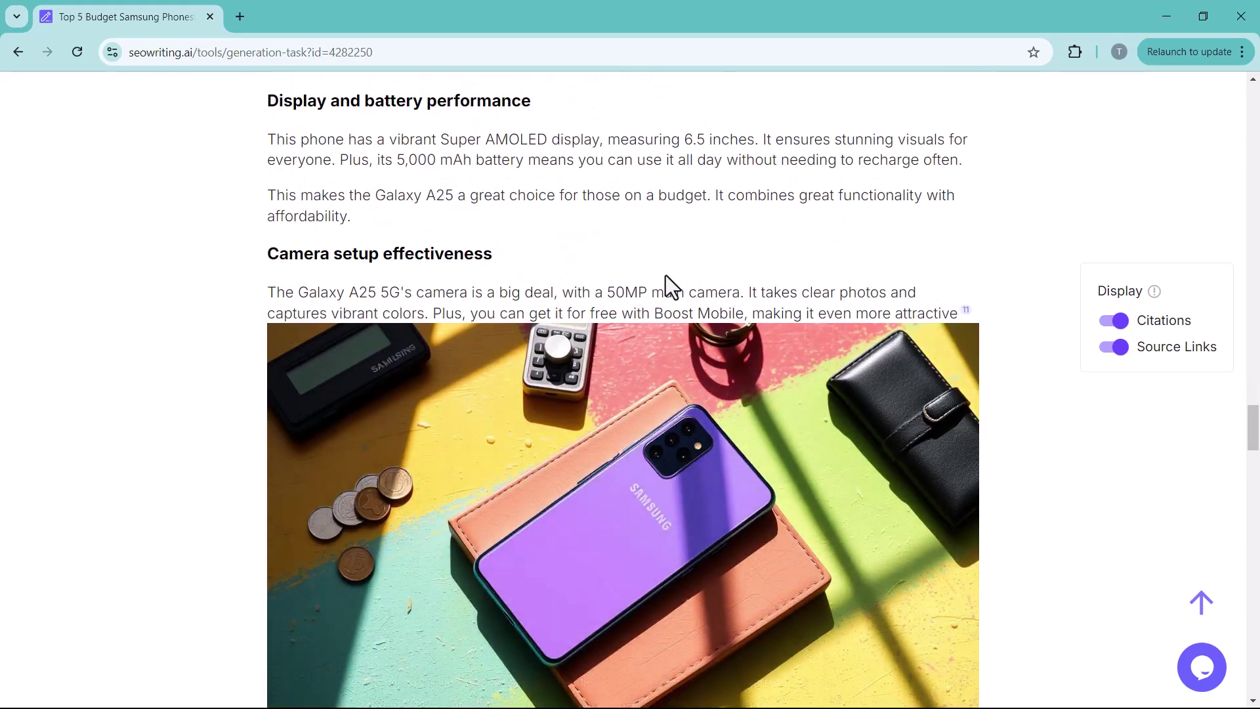
scroll(667, 282, down, 7)
scroll(703, 262, down, 10)
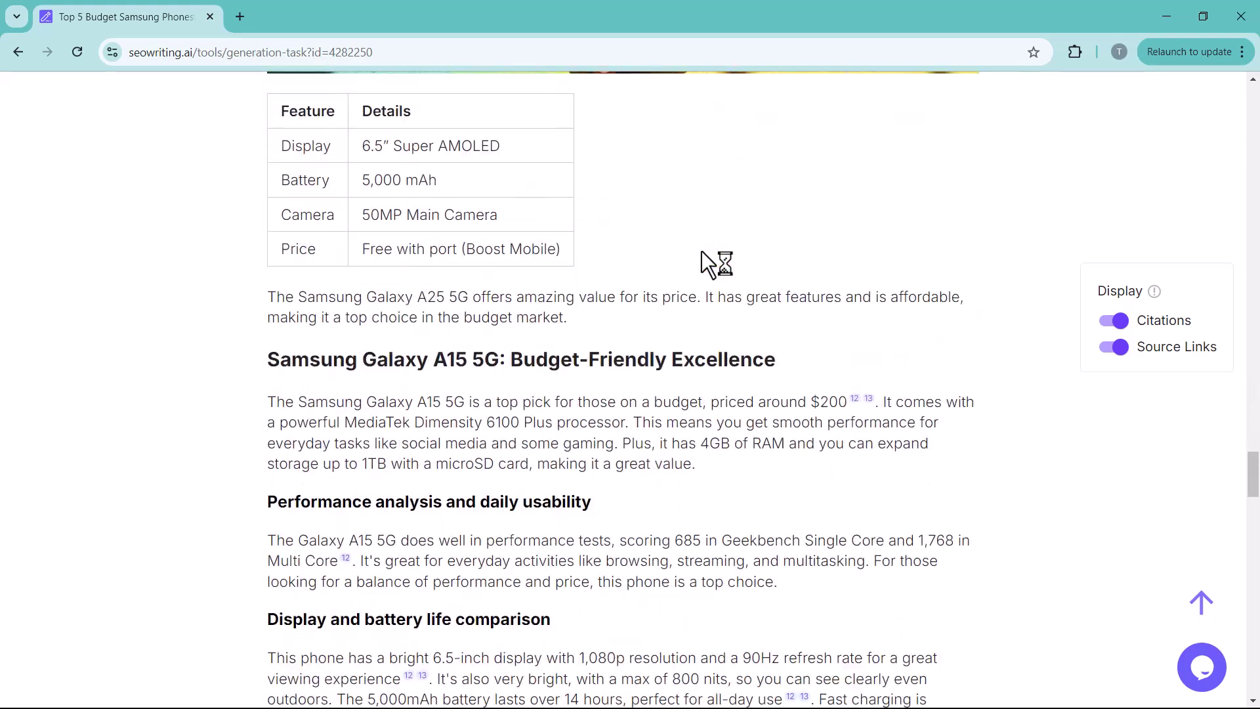
scroll(702, 263, down, 12)
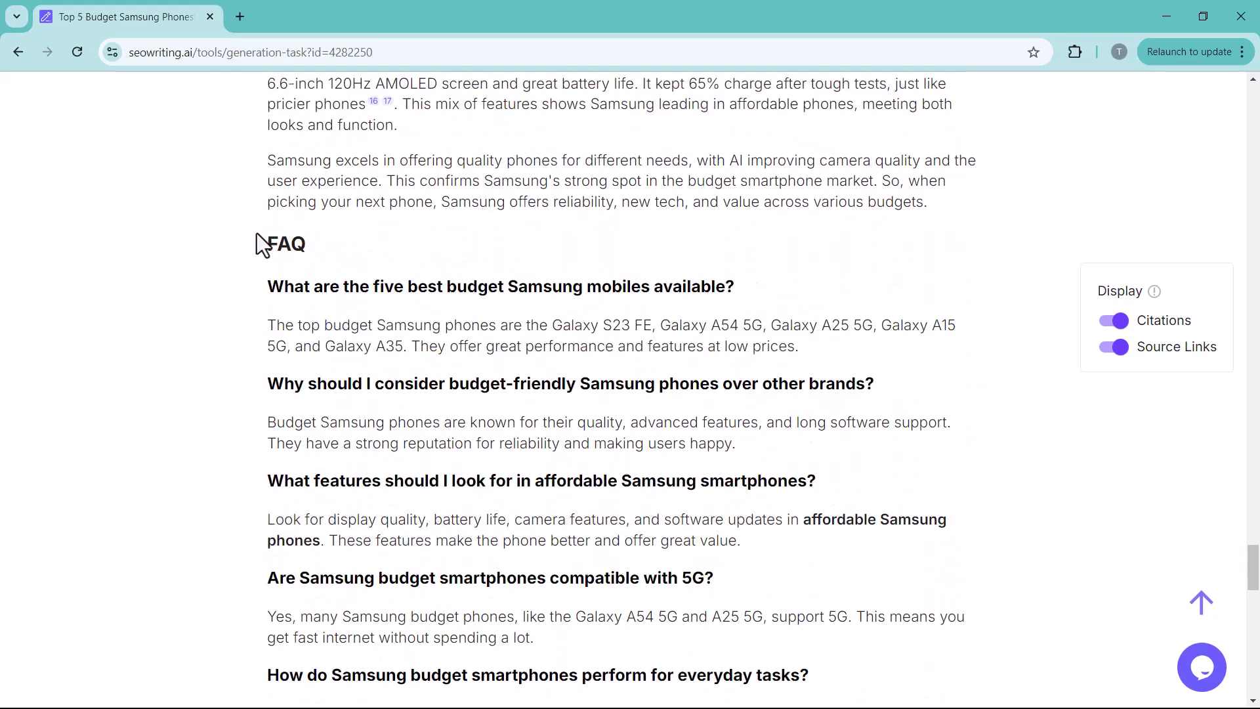
drag(261, 244, 892, 651)
scroll(685, 390, down, 6)
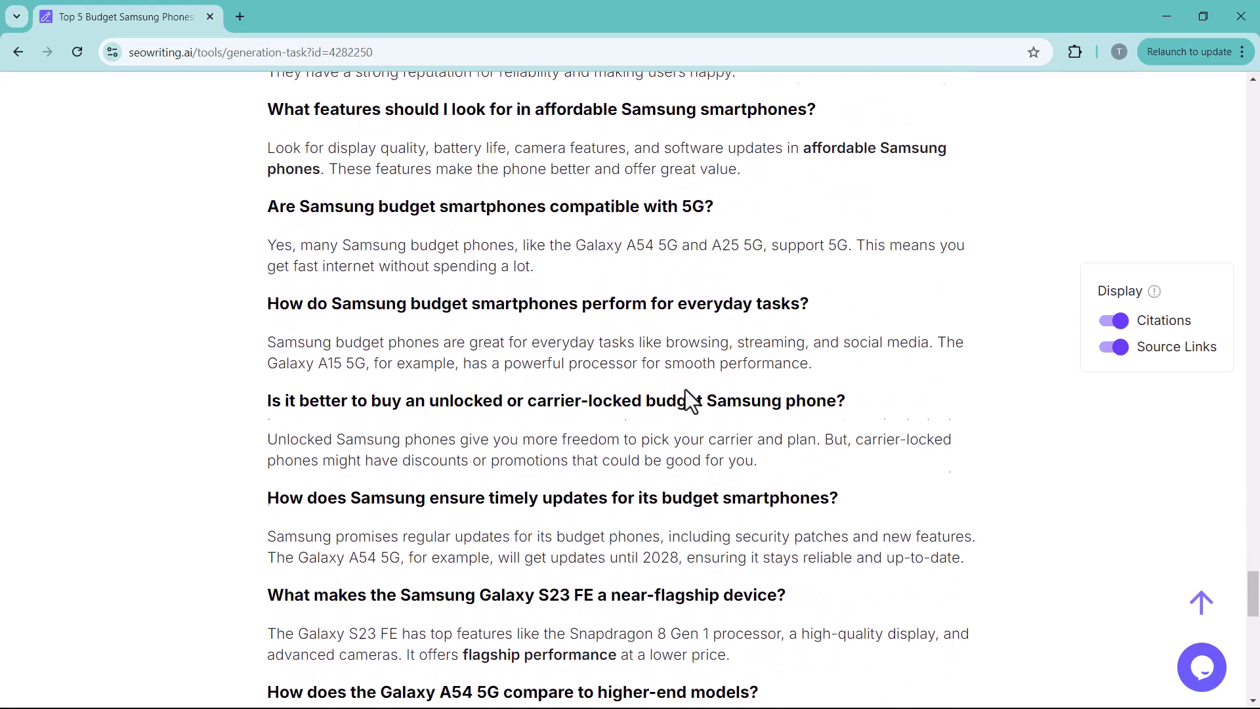
scroll(686, 401, down, 10)
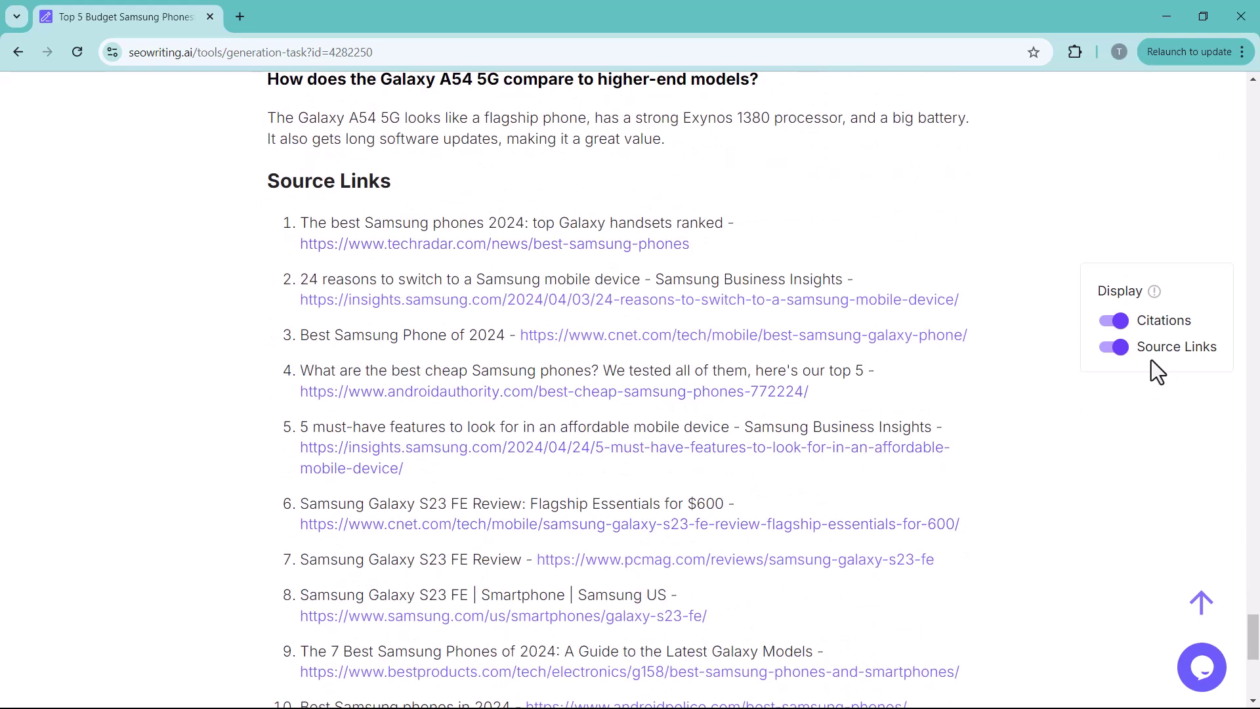
click(1112, 349)
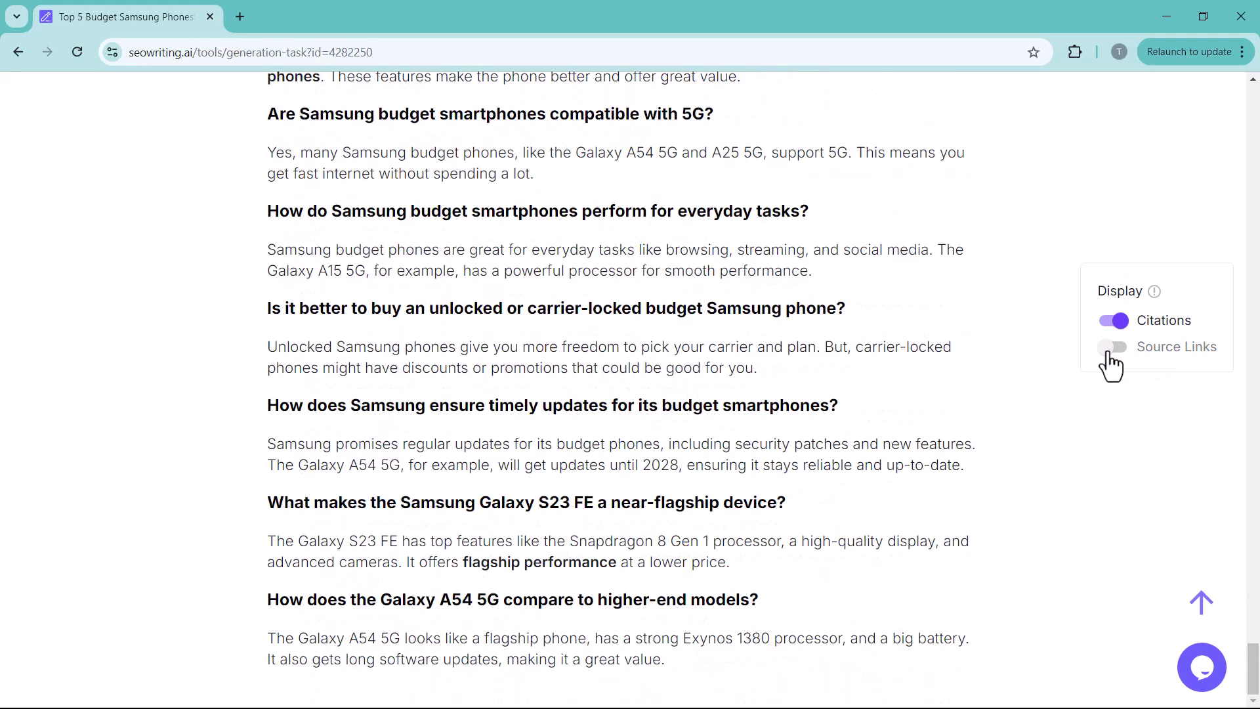
scroll(1103, 400, up, 7)
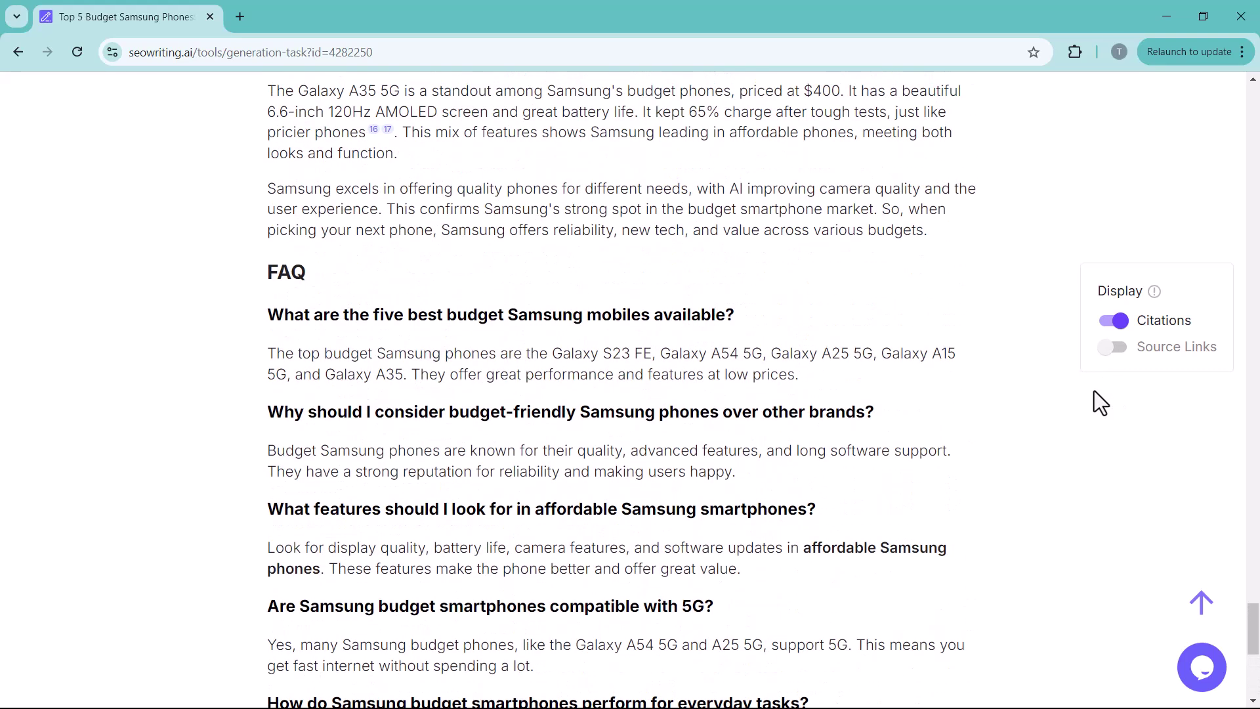
scroll(1094, 392, up, 2)
mouse_move(374, 310)
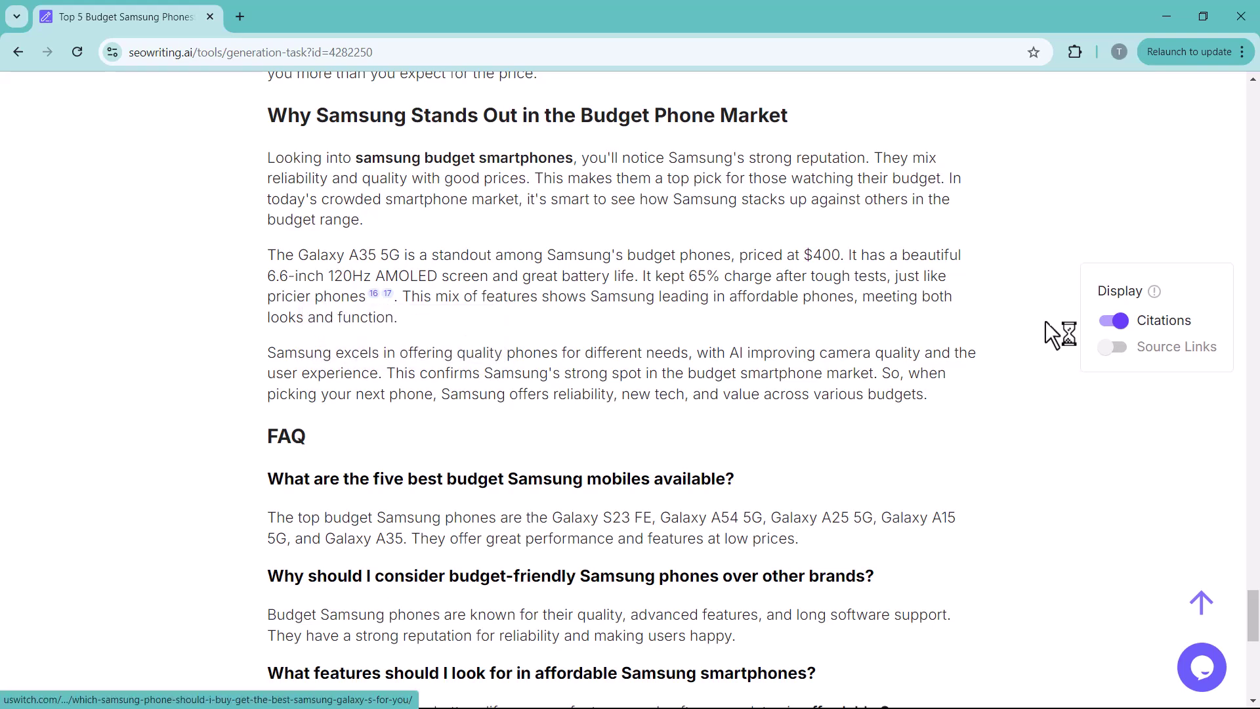
click(1114, 320)
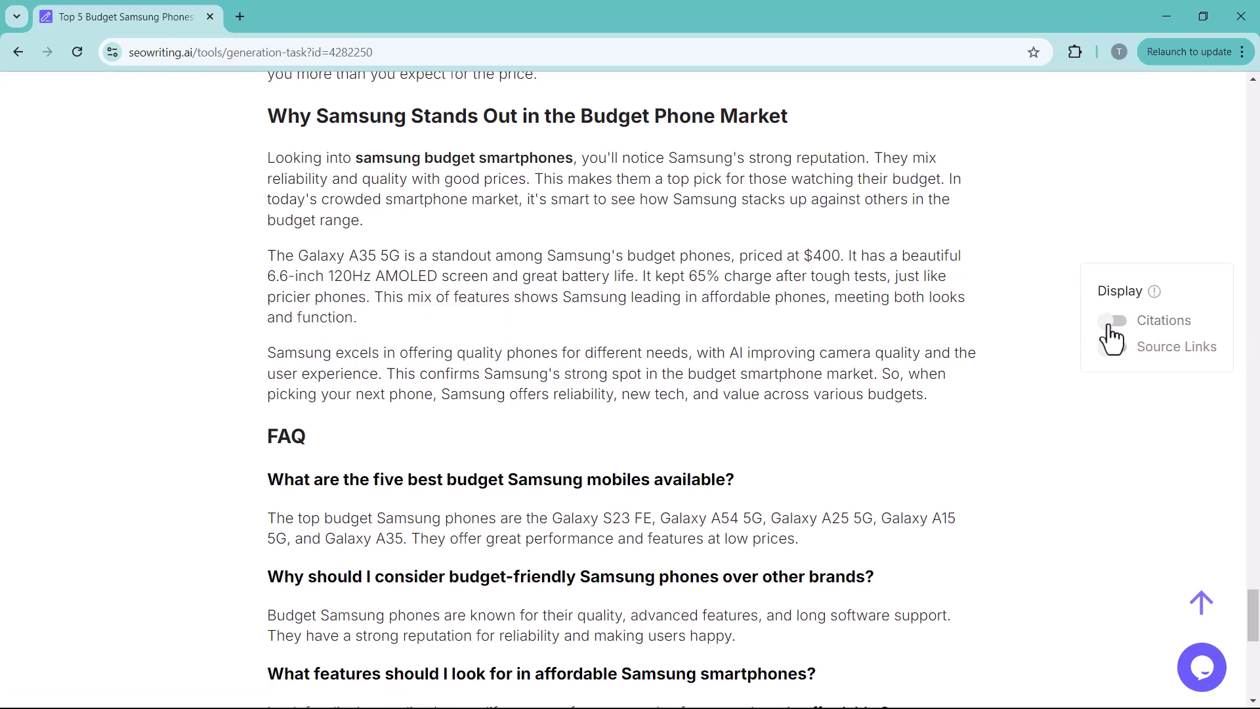
click(1112, 322)
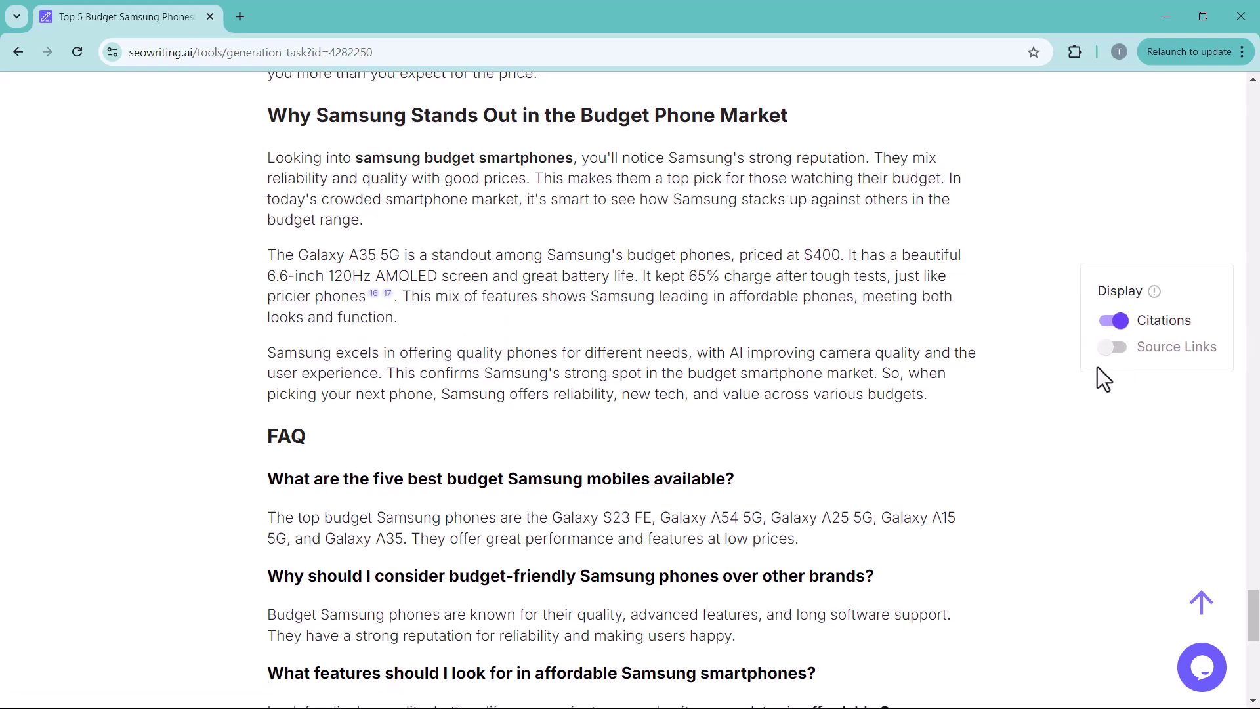
scroll(1085, 404, up, 20)
scroll(1085, 404, up, 15)
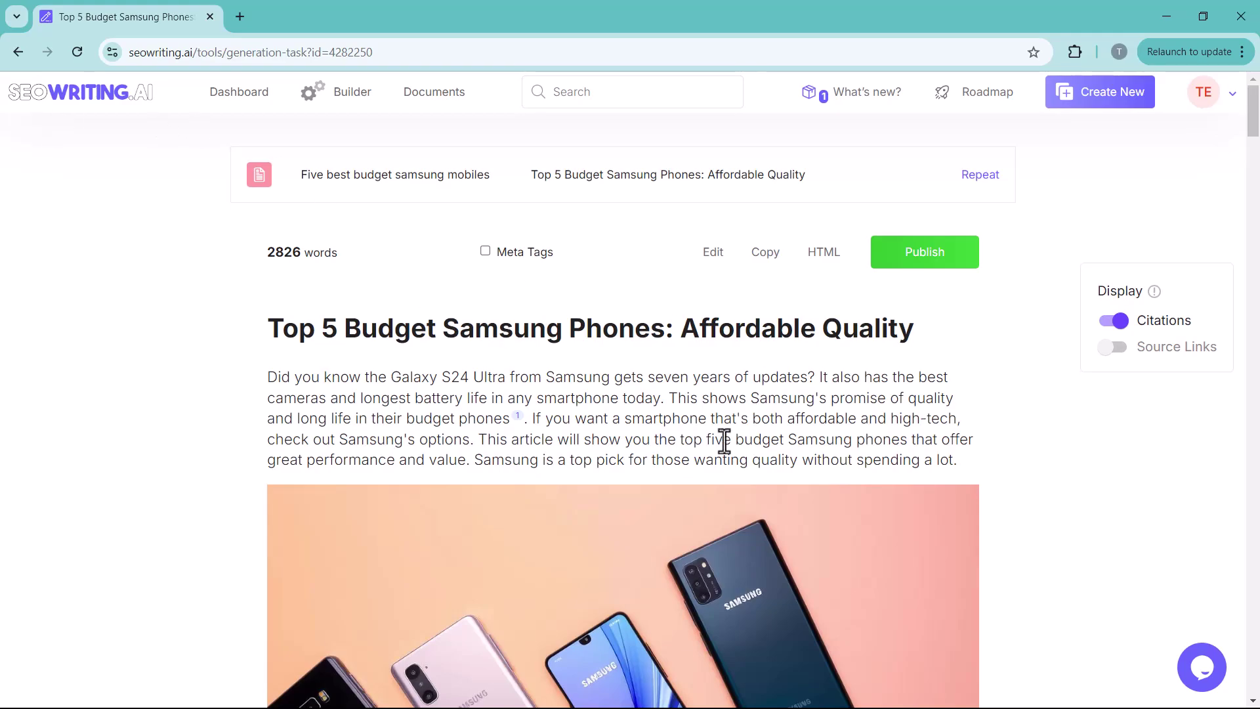
scroll(725, 440, down, 18)
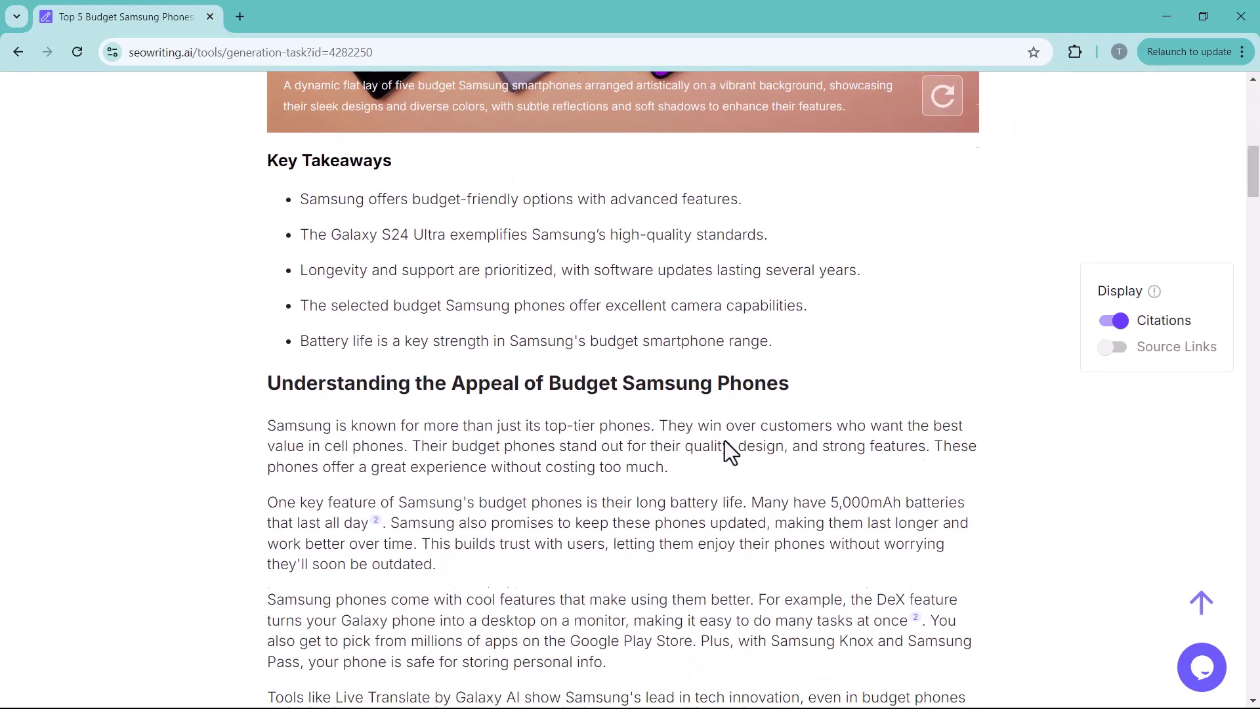
scroll(728, 453, down, 20)
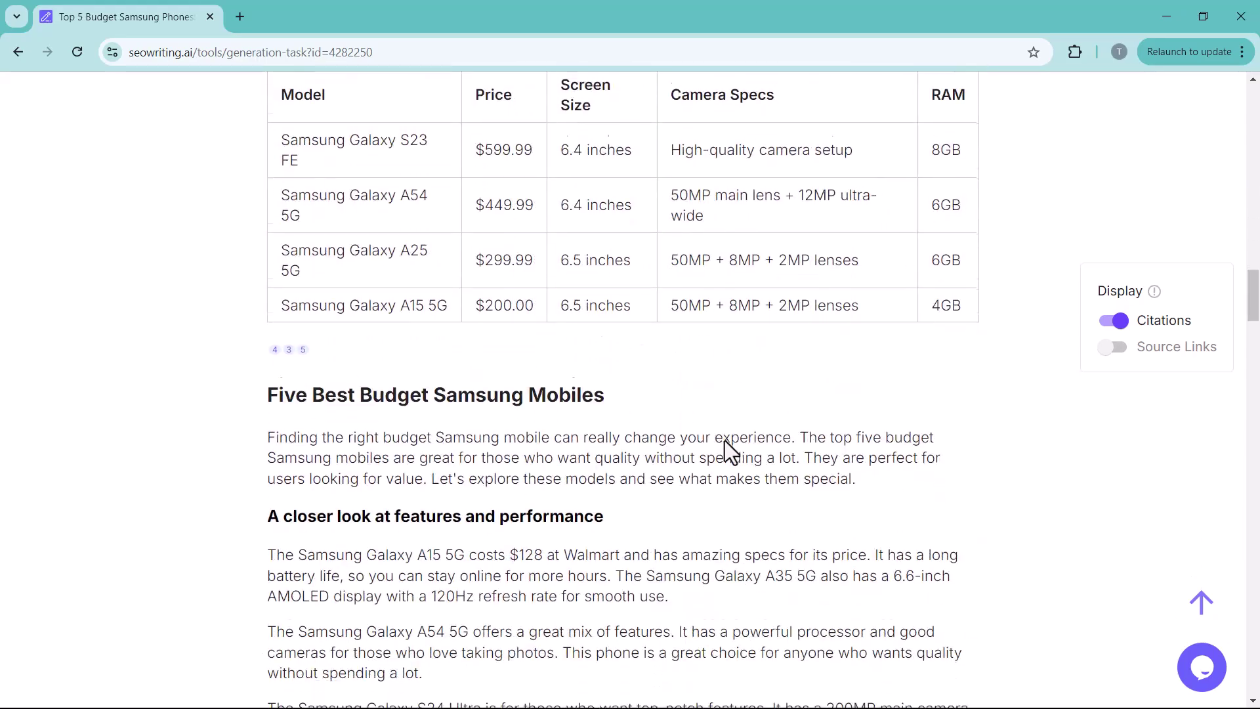
scroll(725, 439, down, 20)
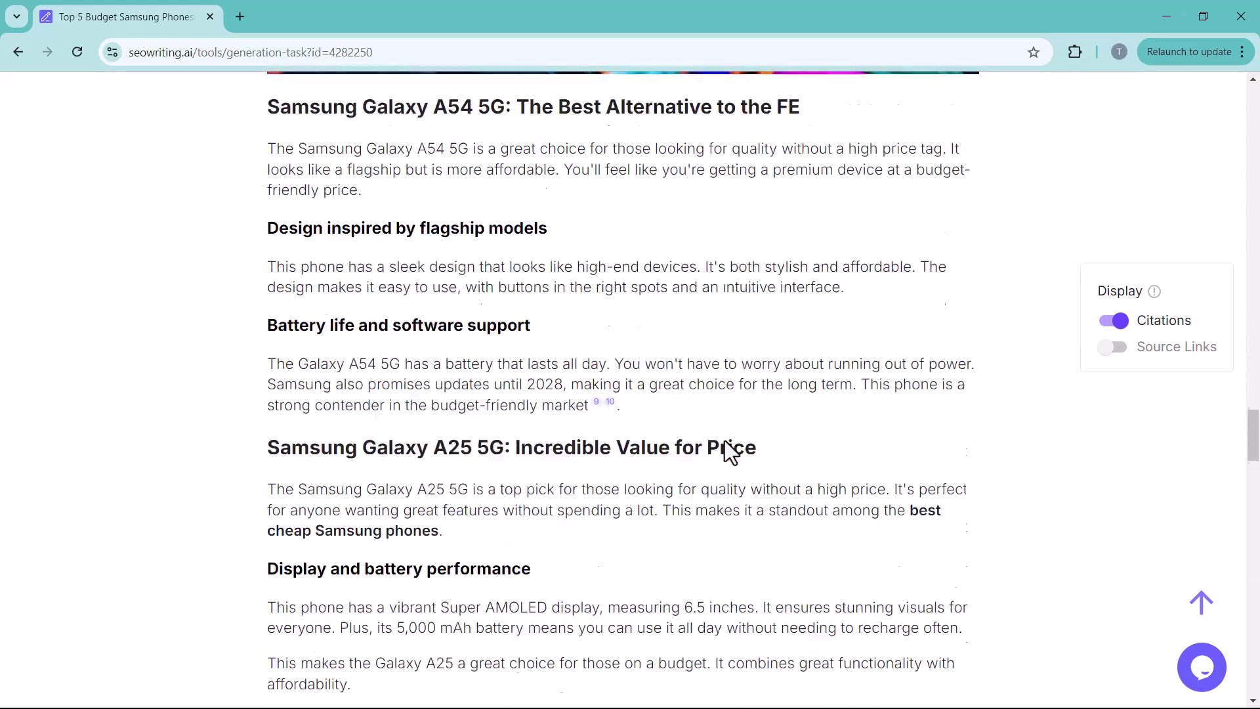
scroll(724, 439, down, 20)
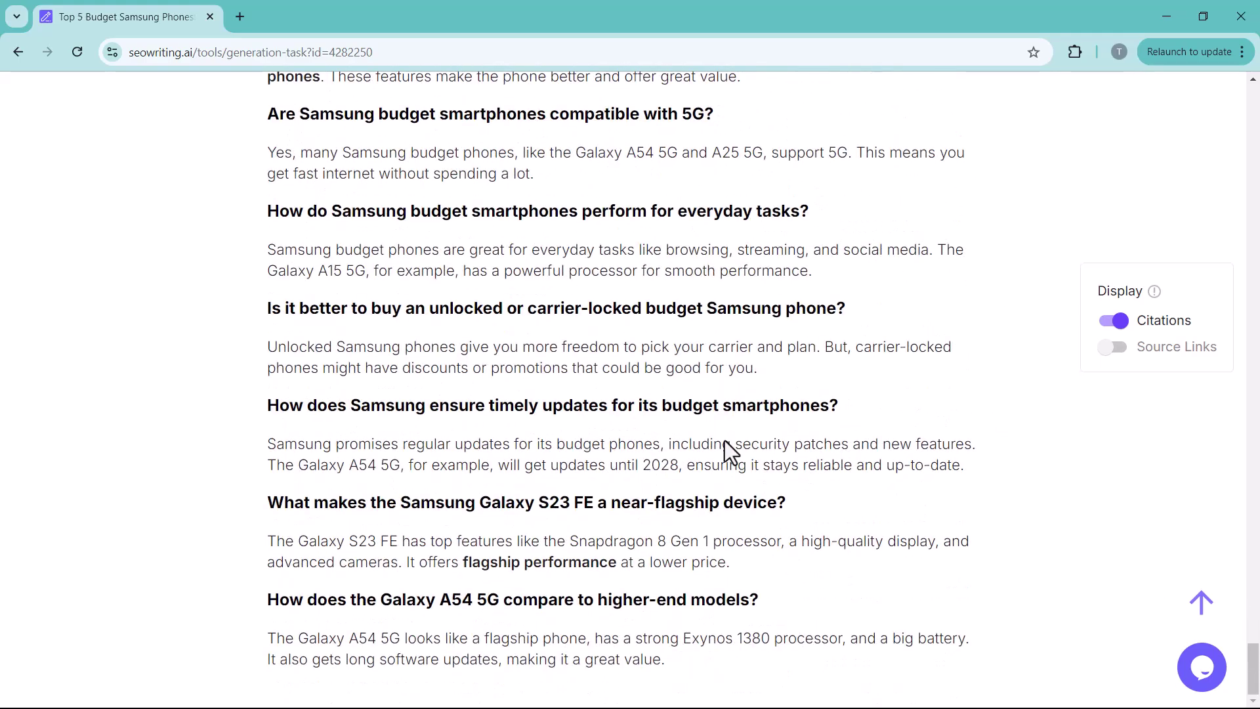
scroll(724, 440, up, 20)
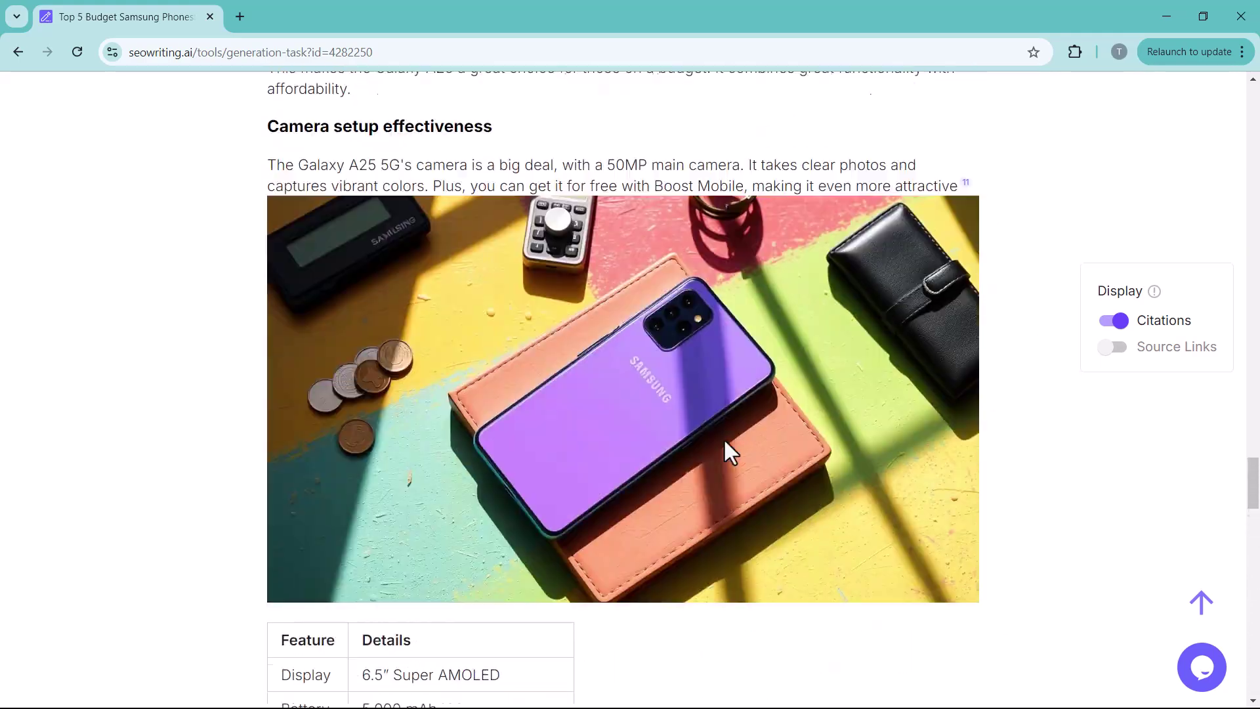
scroll(725, 440, up, 18)
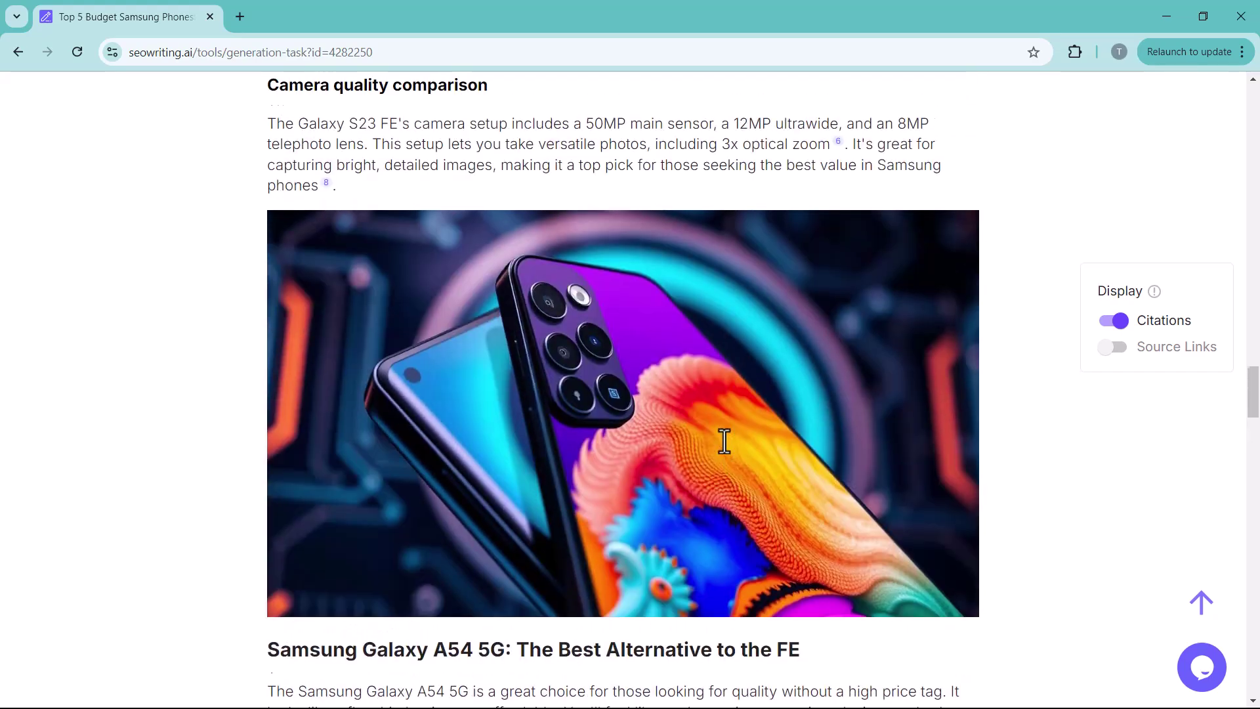
scroll(725, 440, up, 18)
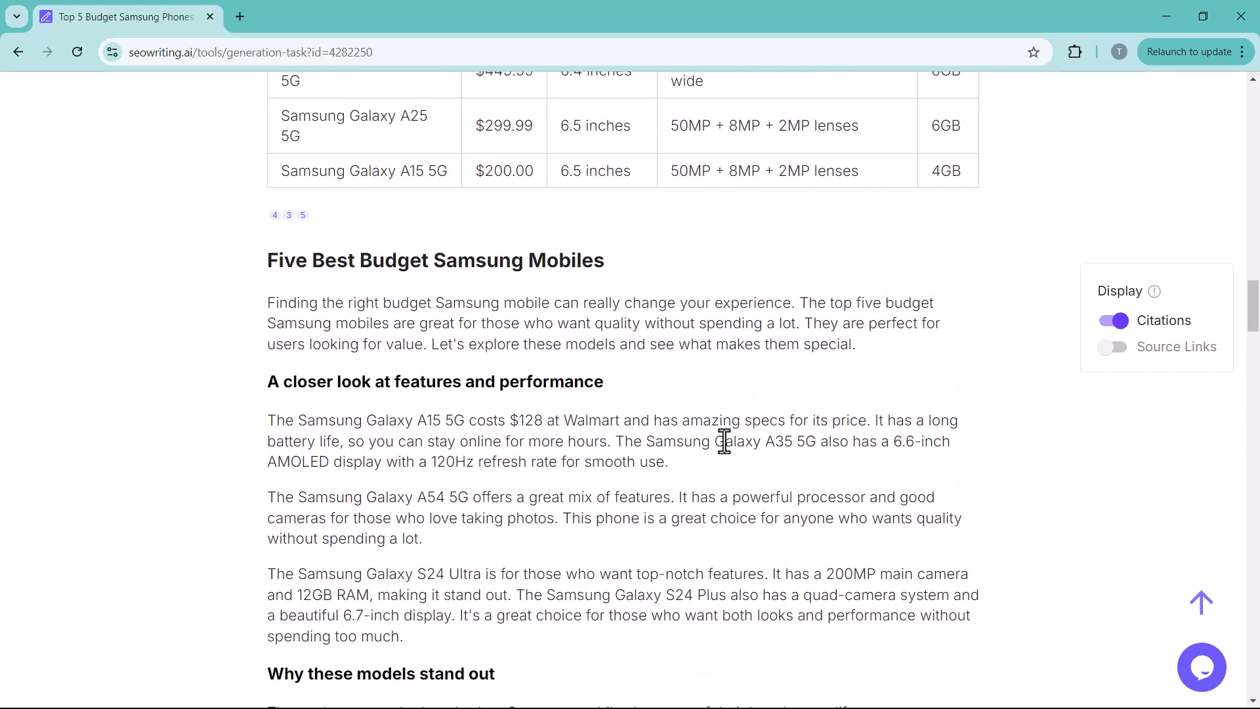
scroll(724, 440, up, 20)
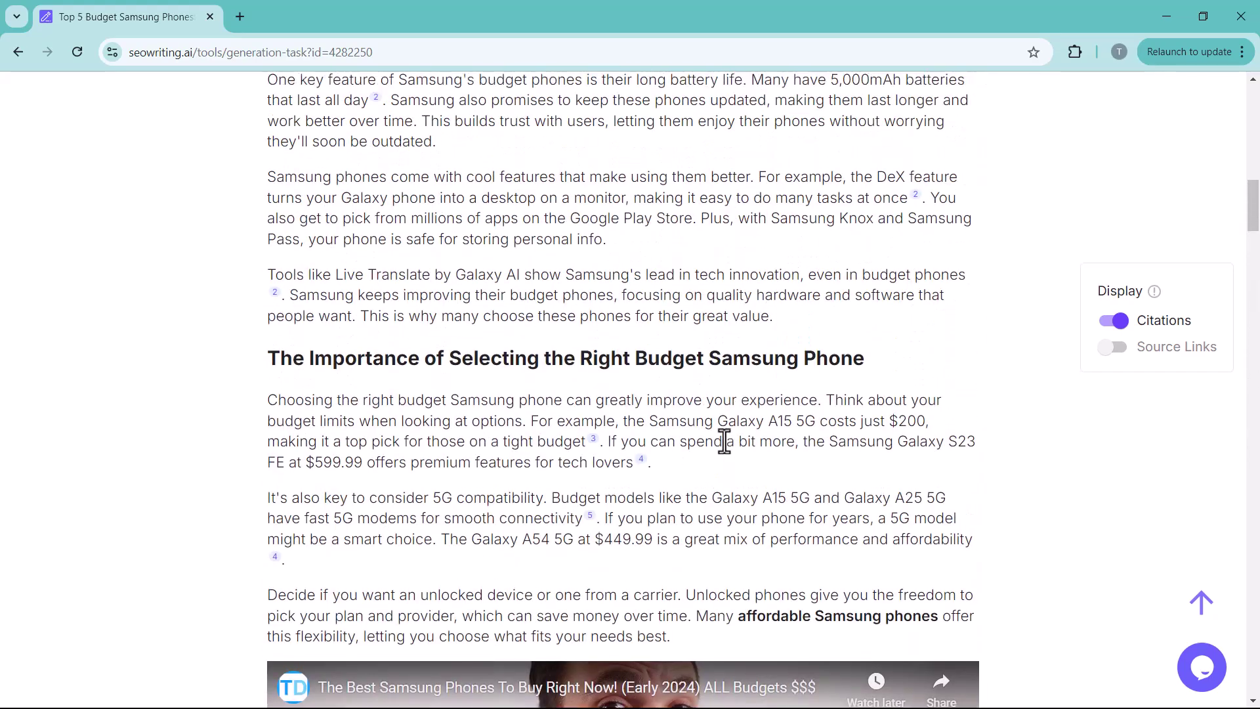
scroll(725, 441, up, 20)
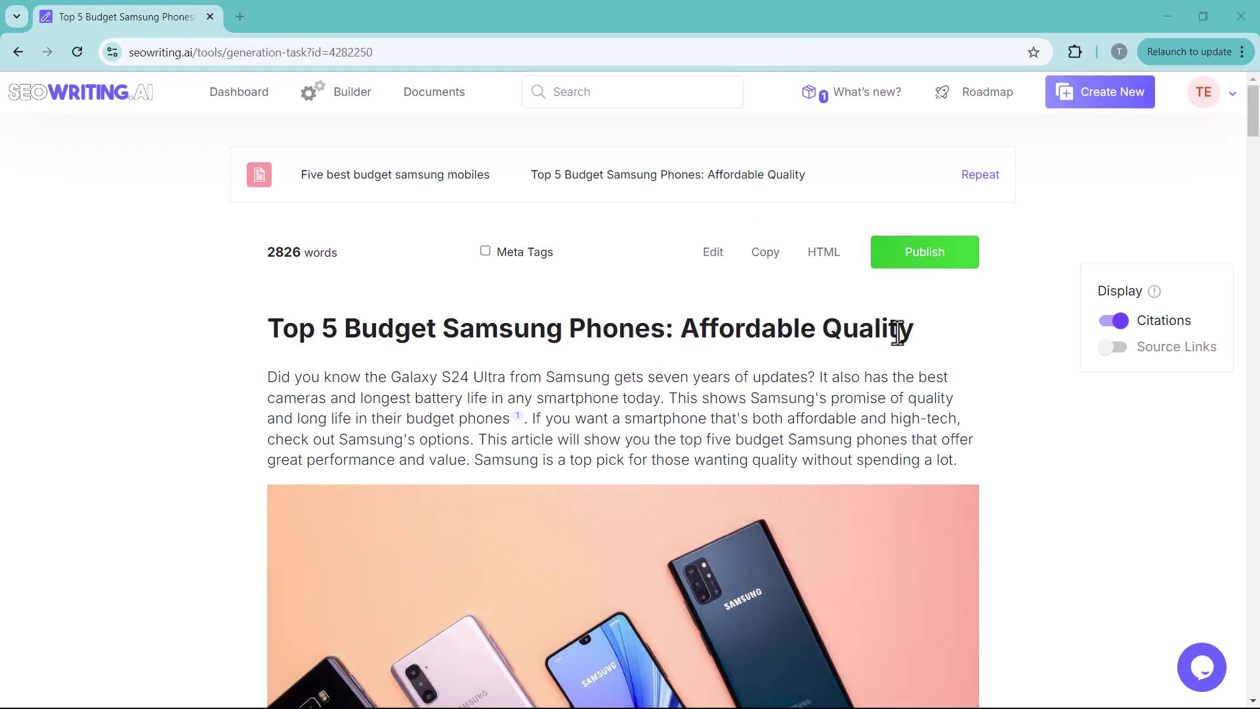
- Try publishing the article and follow Connect to the WordPress plugin installation guide
click(907, 266)
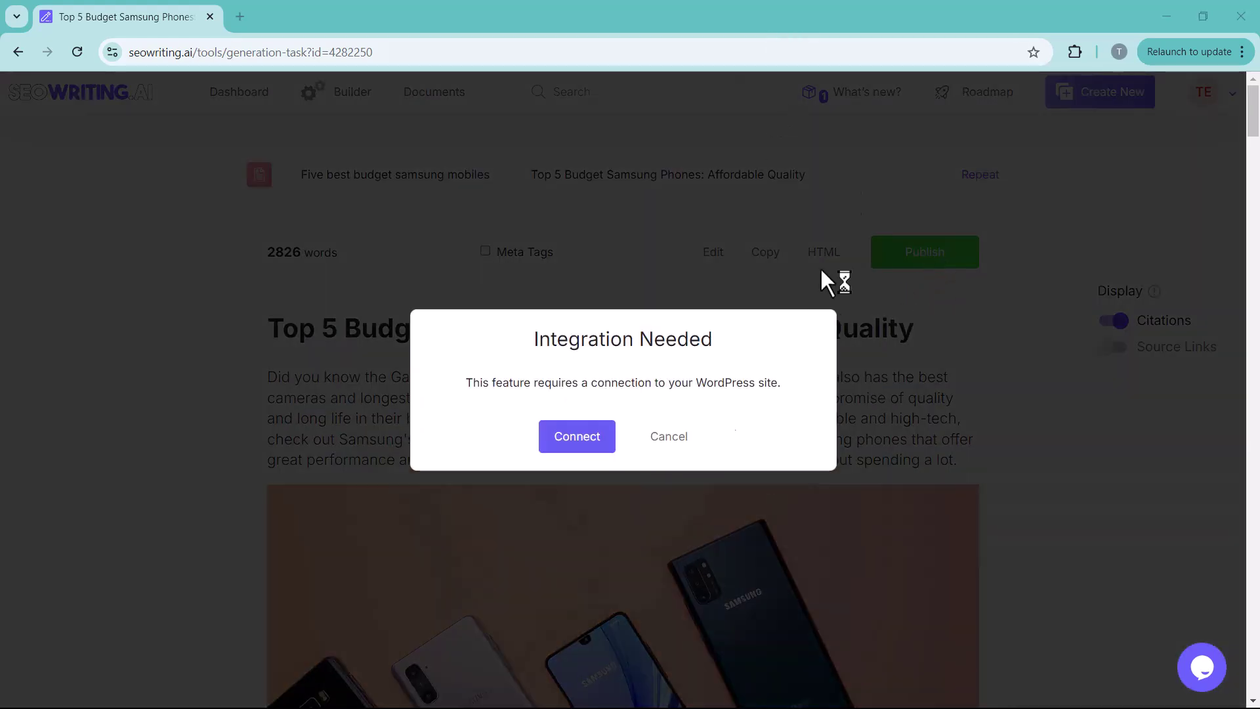
click(566, 441)
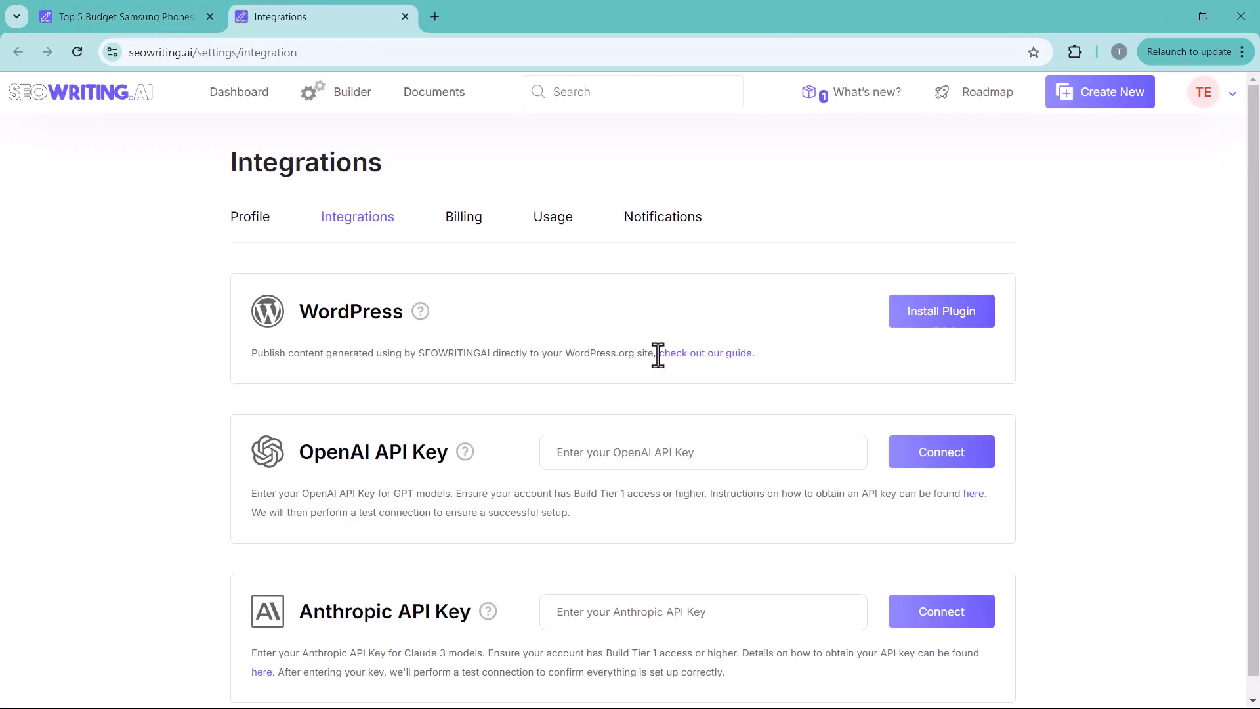
click(938, 322)
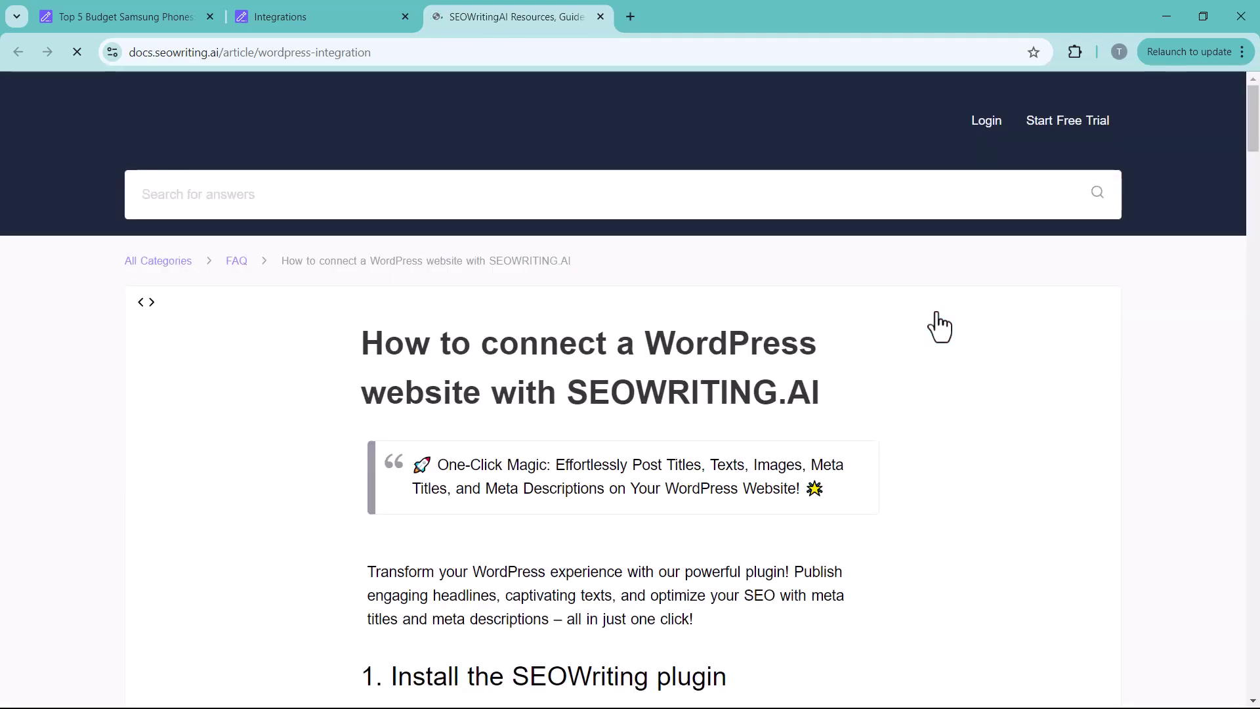
- Read through the WordPress integration guide
scroll(827, 335, down, 1)
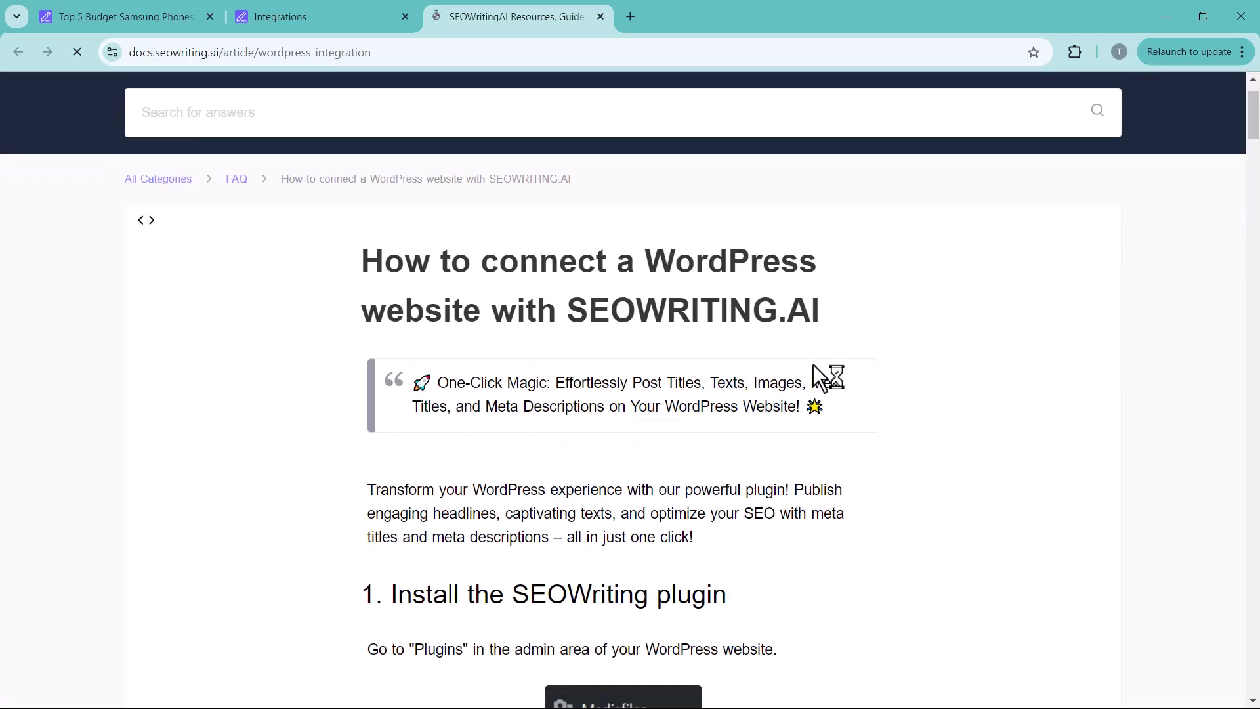
scroll(504, 319, down, 5)
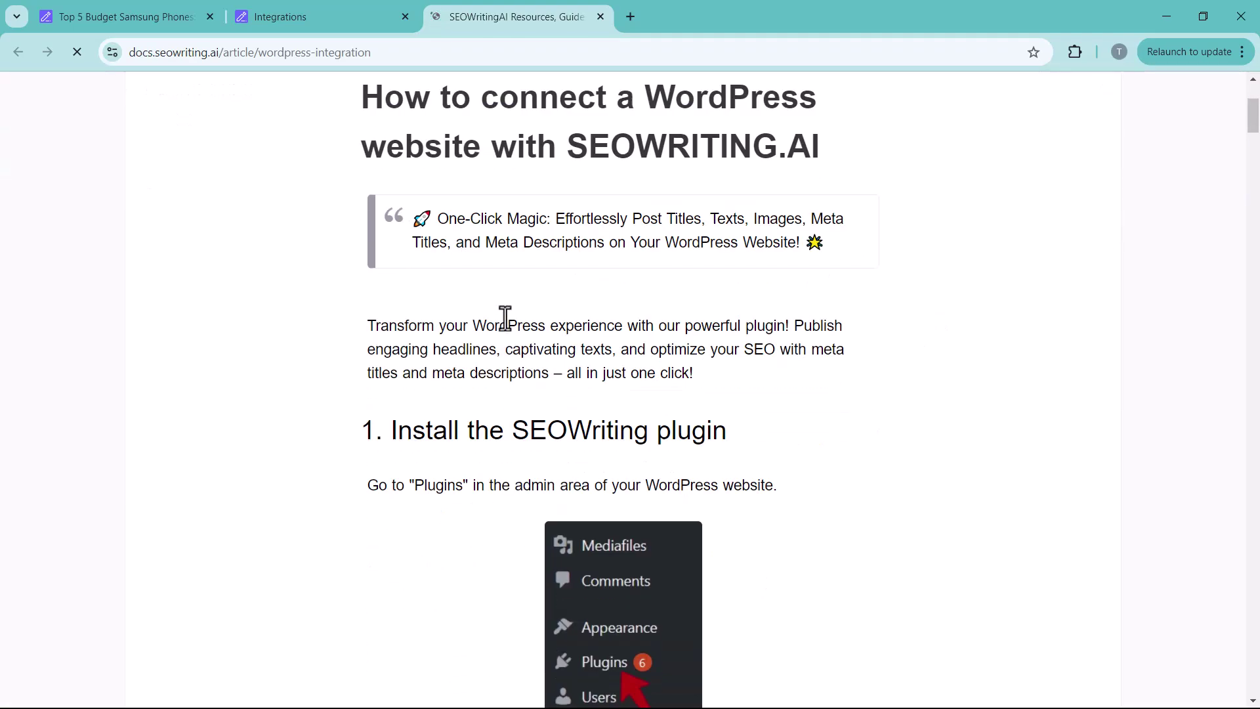
scroll(649, 348, down, 9)
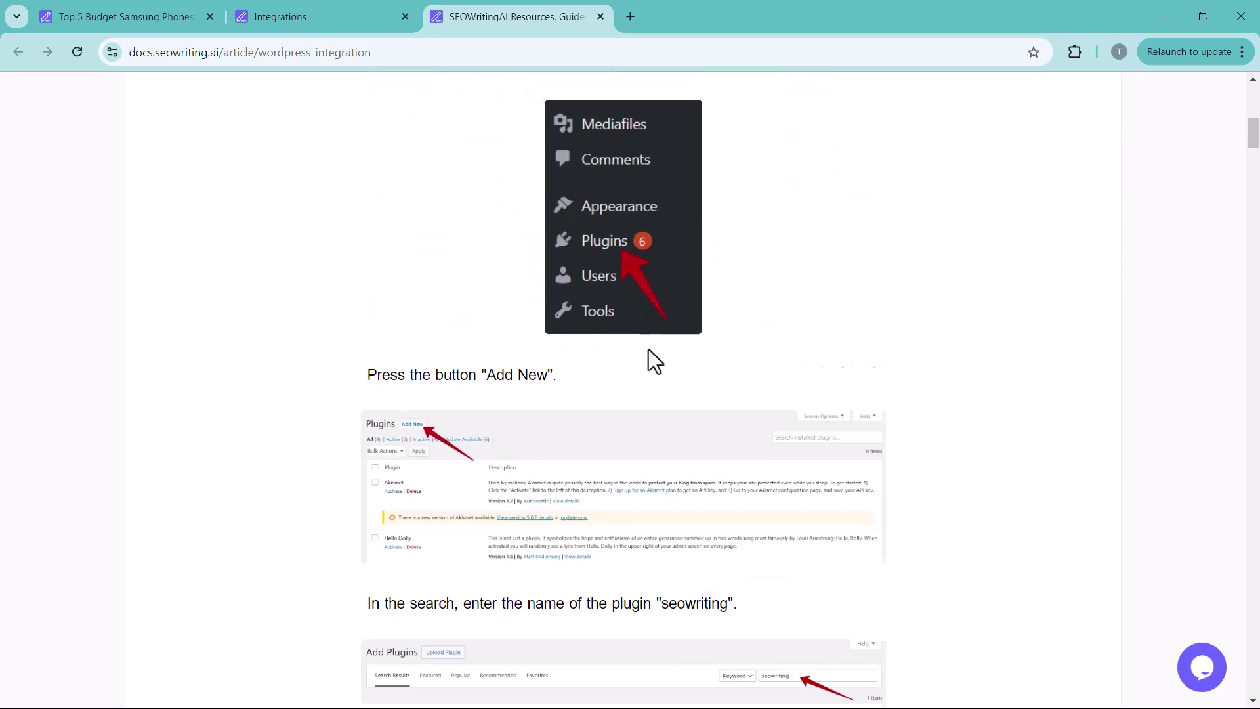
scroll(648, 350, up, 1)
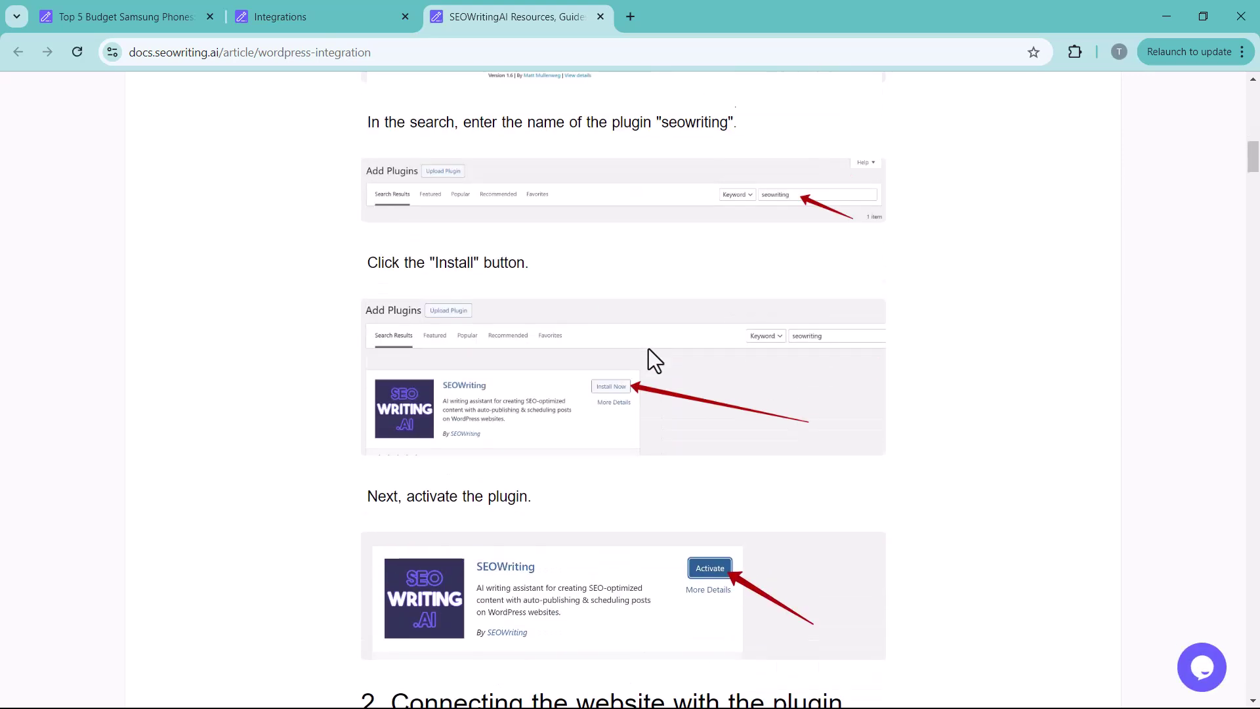
scroll(649, 350, down, 7)
scroll(648, 348, down, 5)
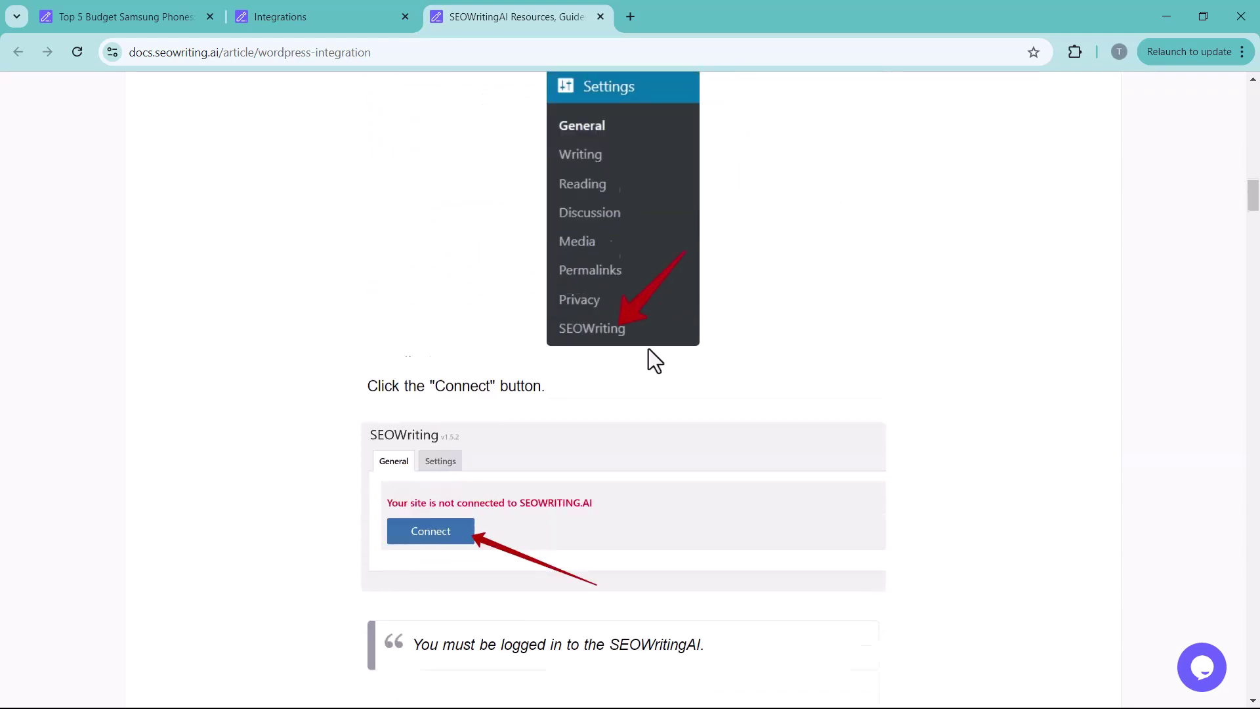
scroll(648, 348, down, 1)
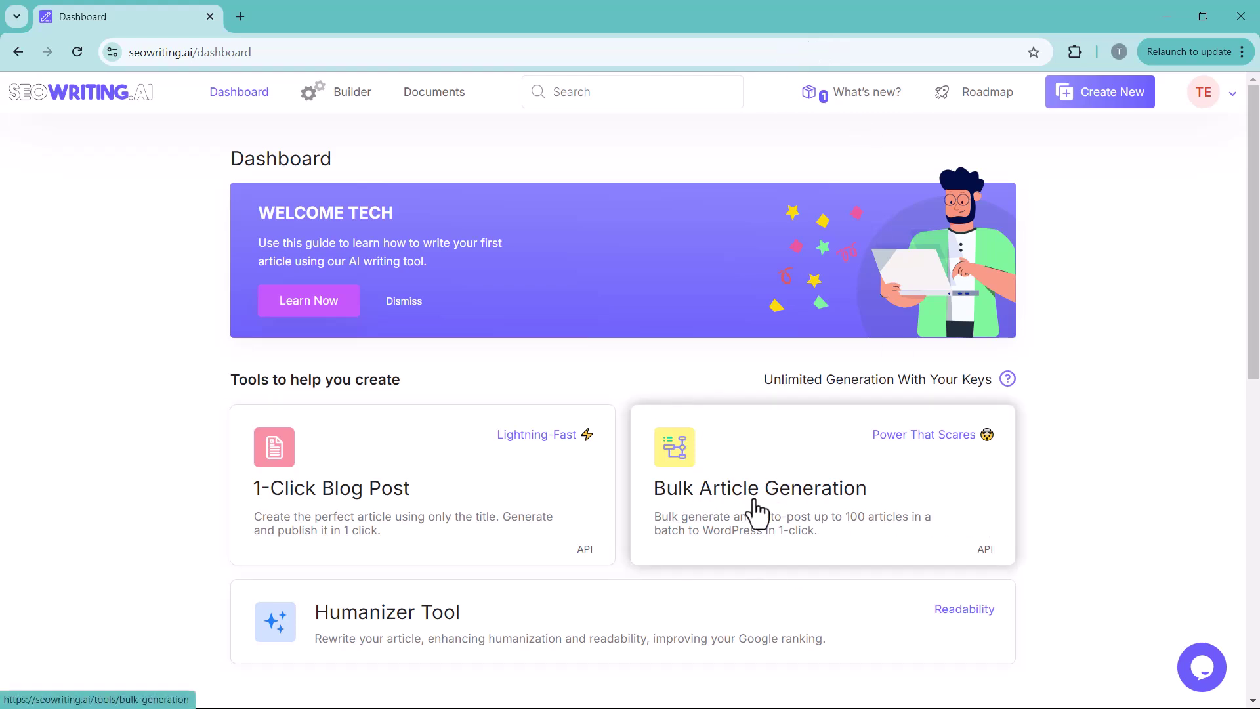
- Fill five Bulk Article Generation rows with main keywords, titles and generated NLP keywords
click(847, 550)
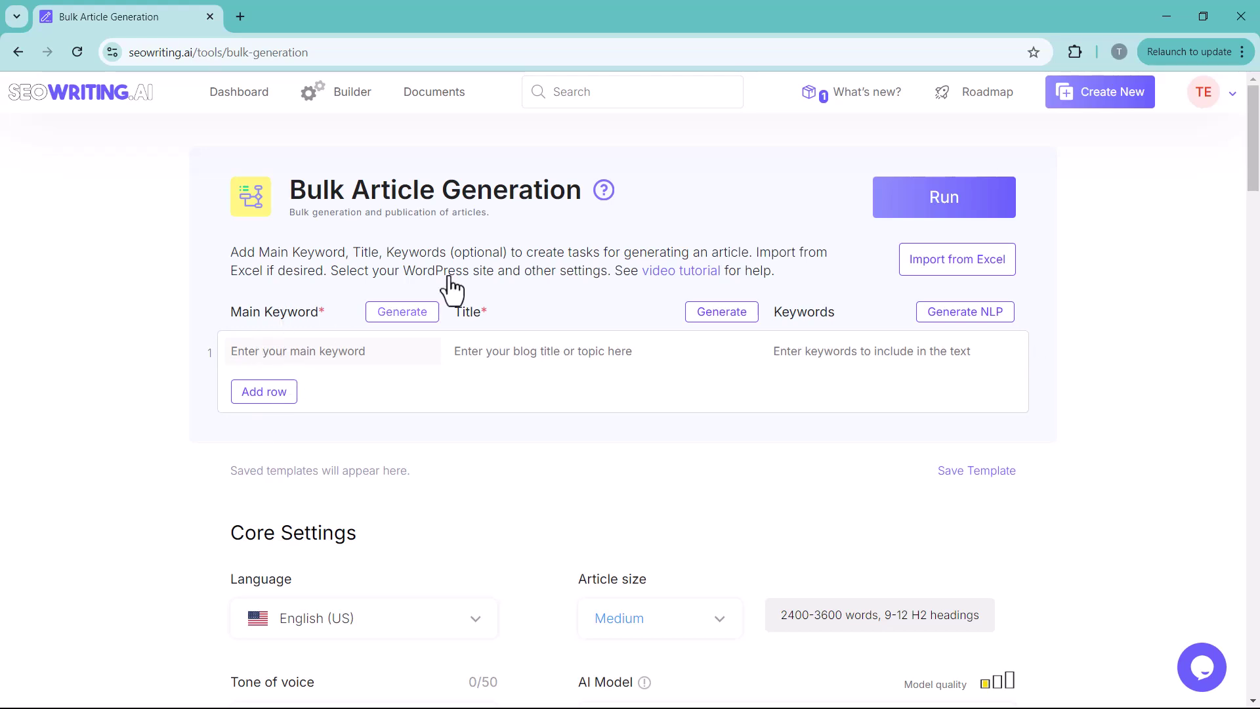
text(10 Essential Tips for Effective Time Management)
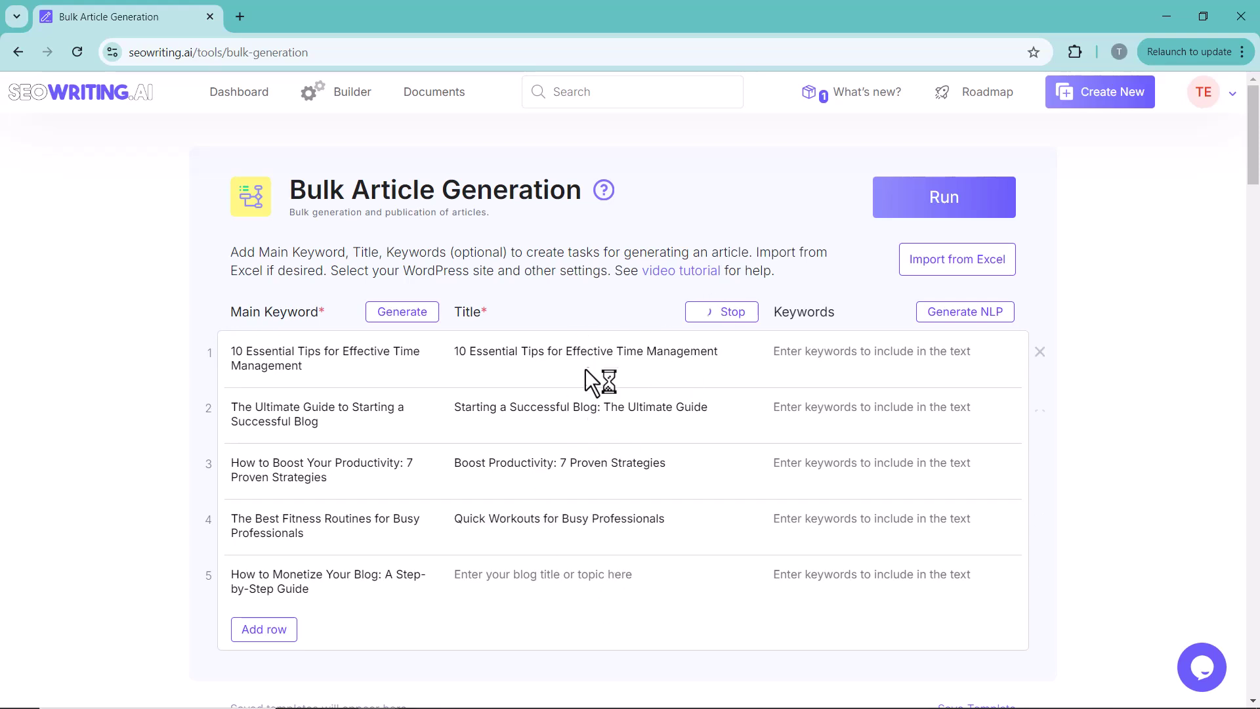
click(962, 317)
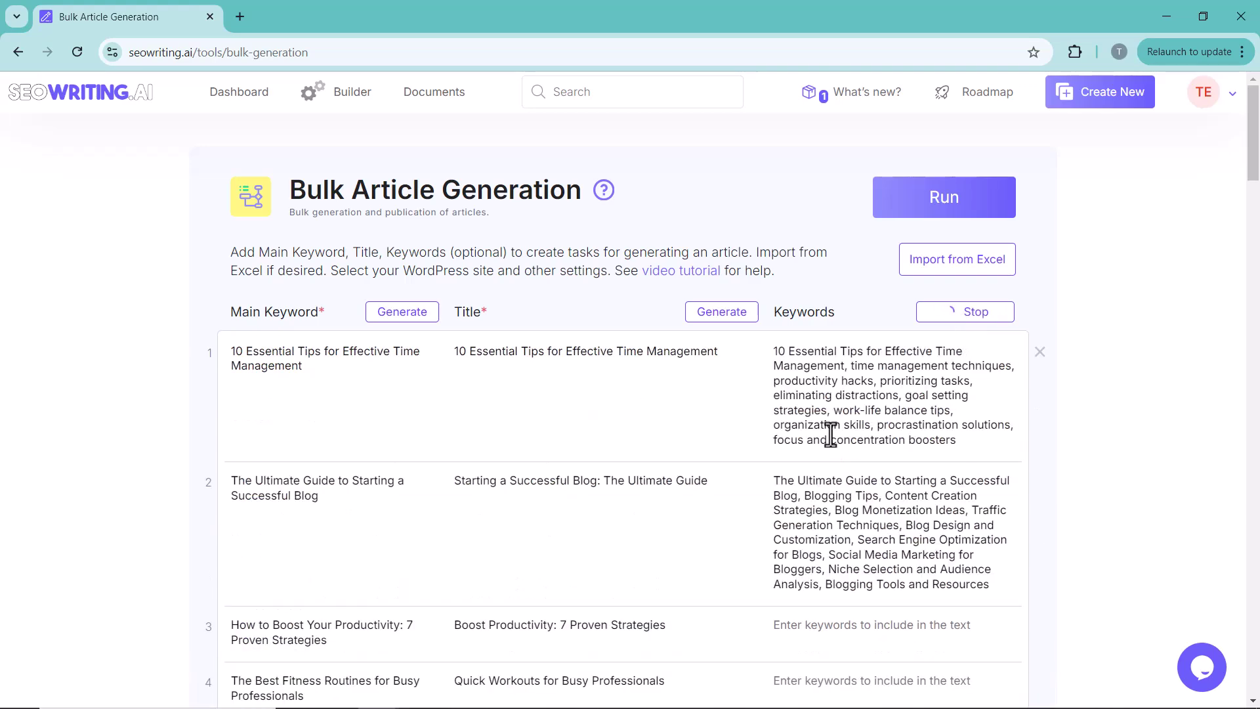
- Review the batch settings down to External Linking, leaving the link type unchanged
scroll(831, 435, down, 5)
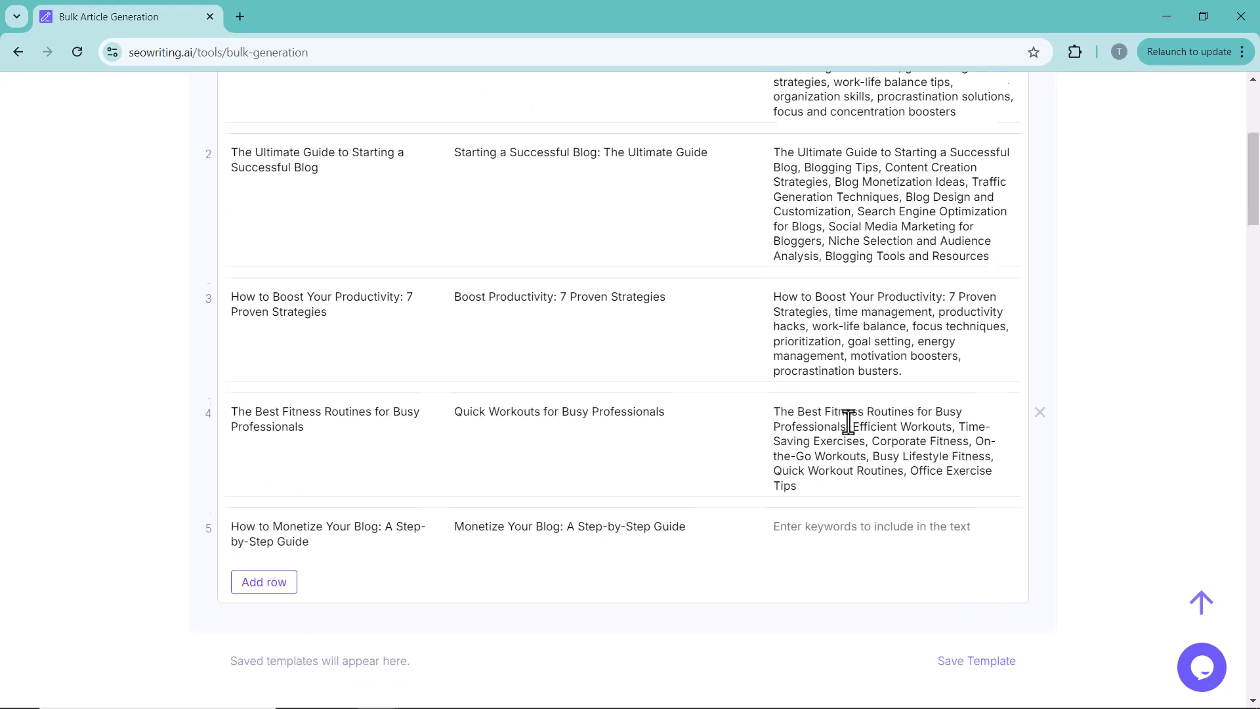
scroll(844, 427, down, 1)
scroll(845, 436, down, 7)
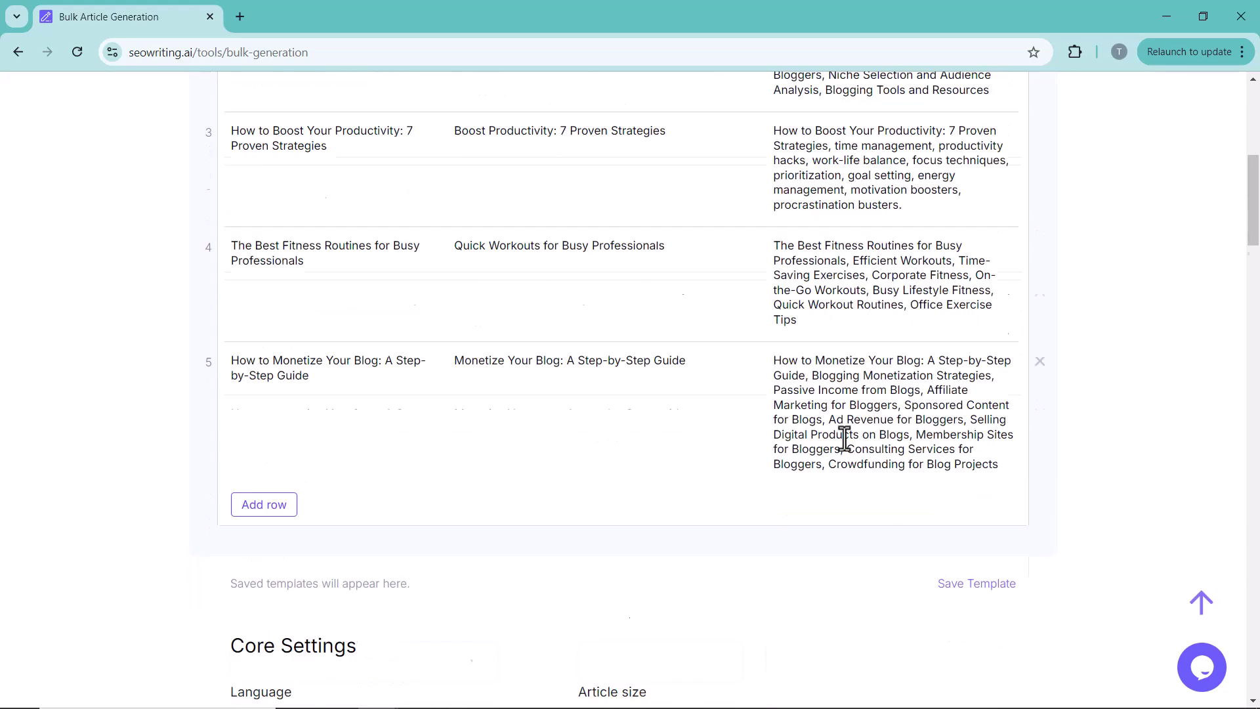
scroll(351, 418, down, 16)
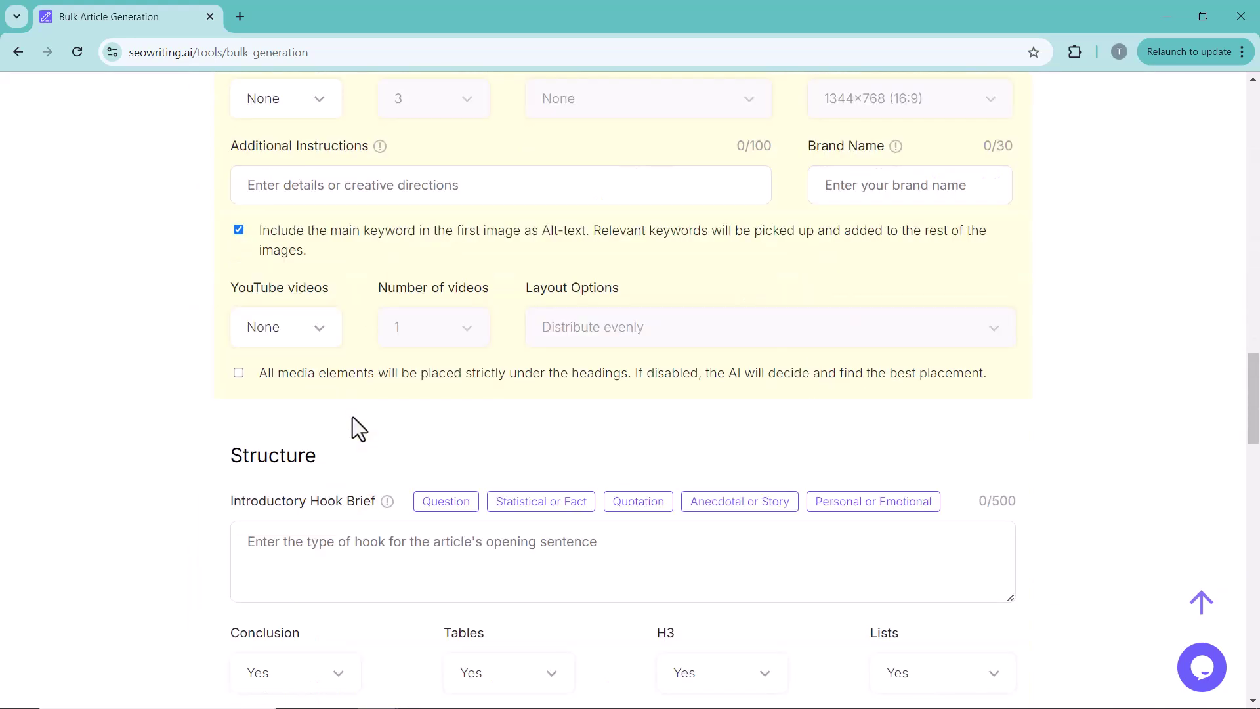
scroll(355, 423, down, 7)
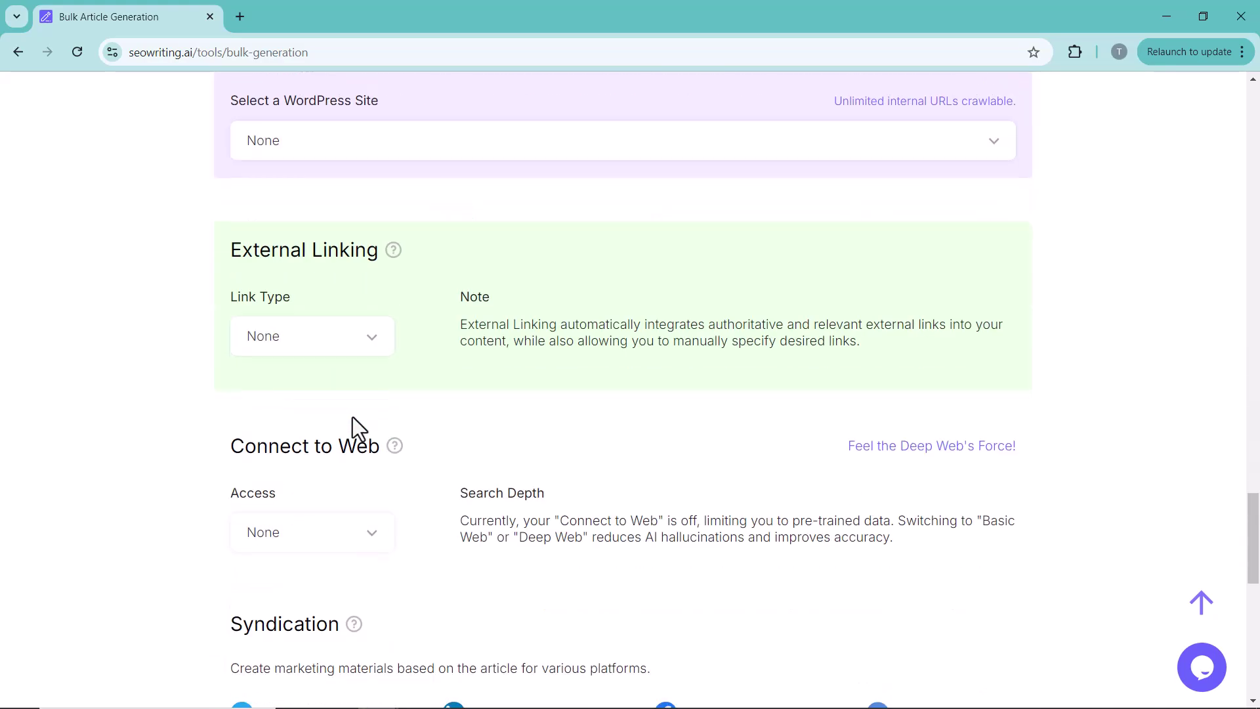
click(371, 344)
click(525, 422)
scroll(529, 431, down, 1)
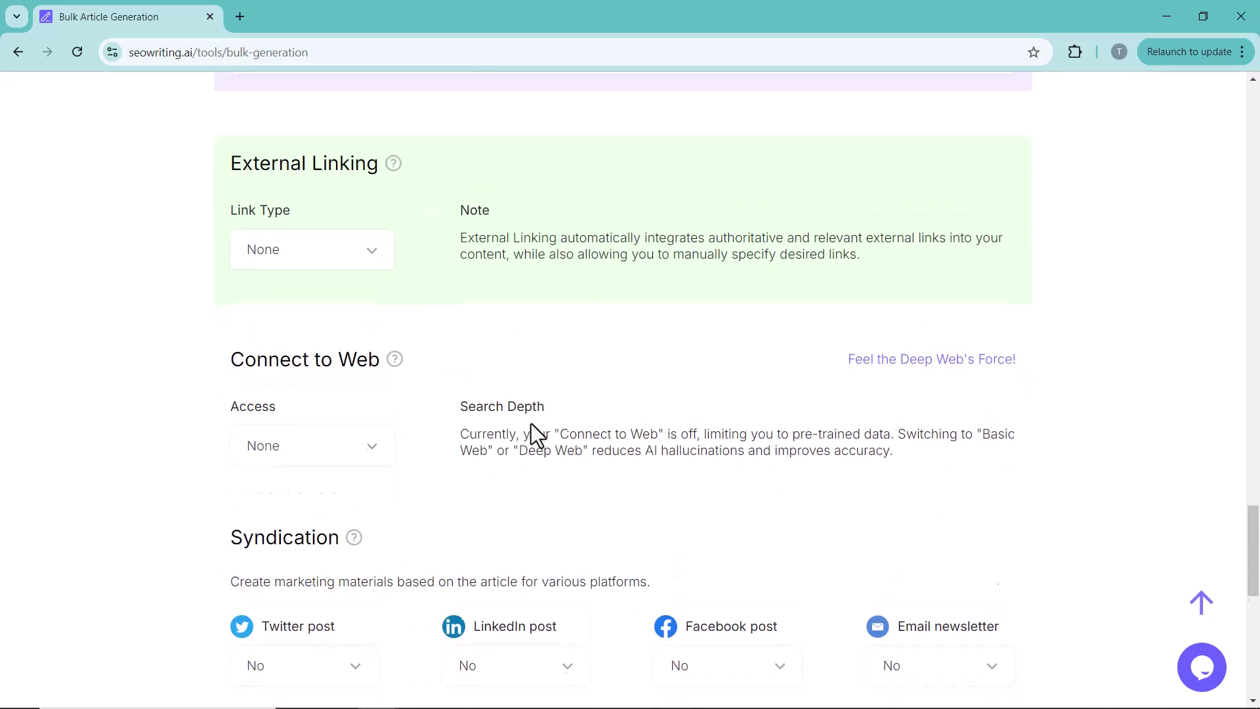
scroll(529, 433, down, 7)
scroll(532, 436, up, 7)
scroll(535, 437, up, 20)
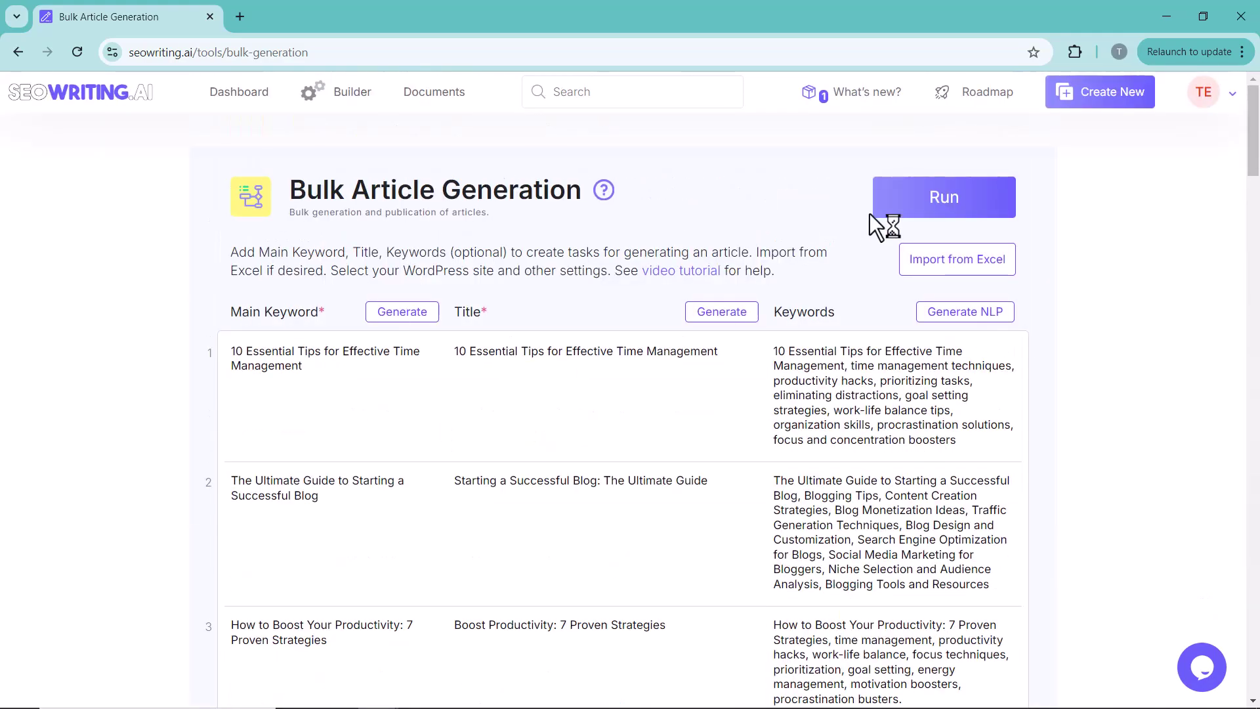
- Run the five-article batch and confirm generating the documents without posting
click(900, 210)
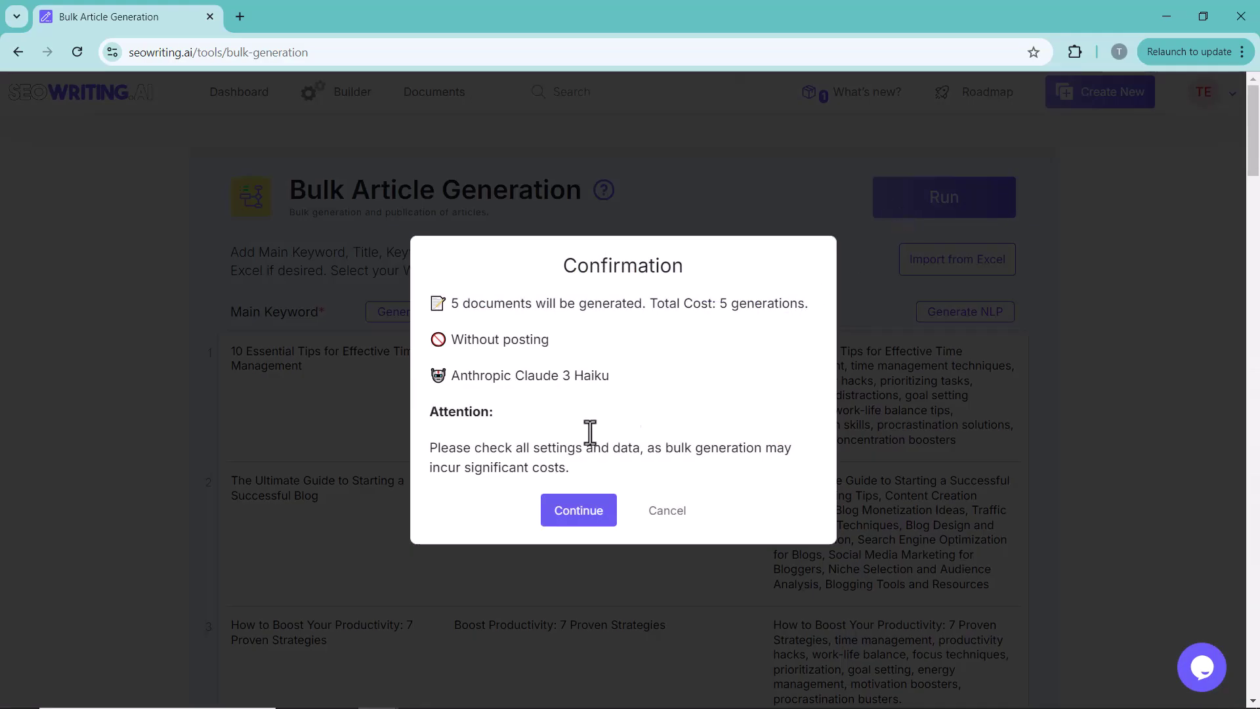
click(577, 515)
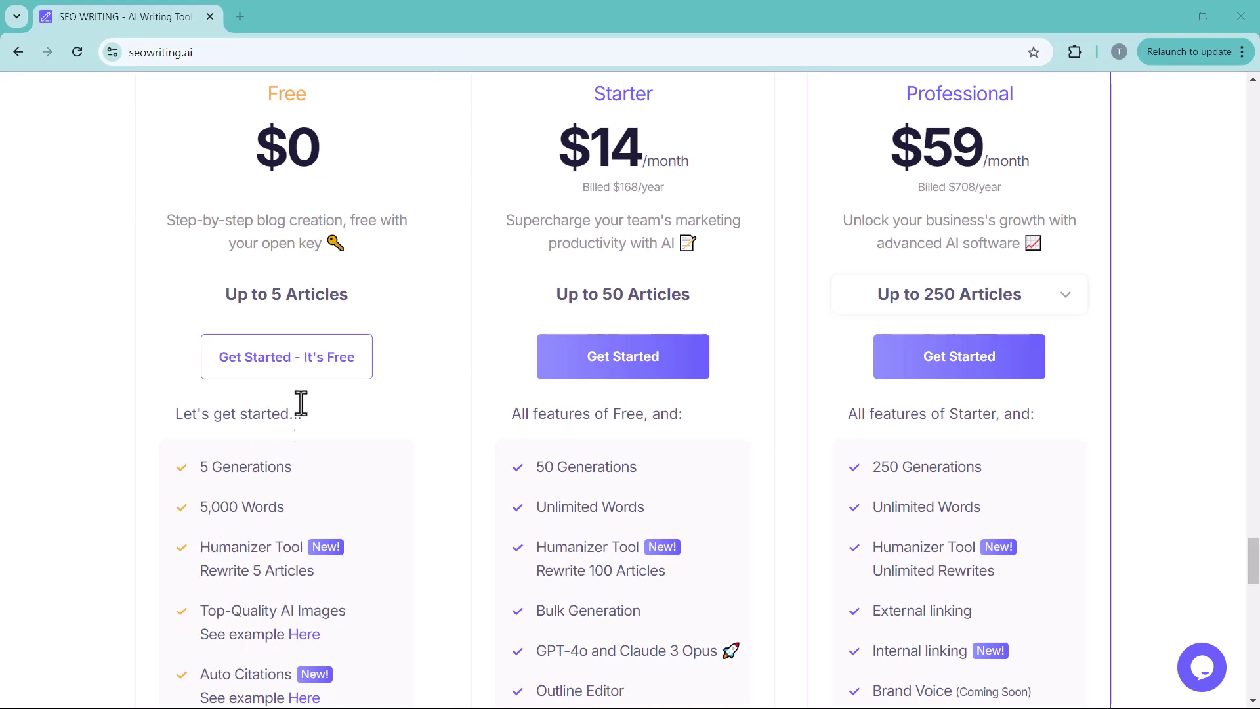
- Highlight the Starter plan name and its $14 price, then scan its features
drag(616, 96, 618, 98)
double_click(595, 95)
drag(557, 177, 725, 184)
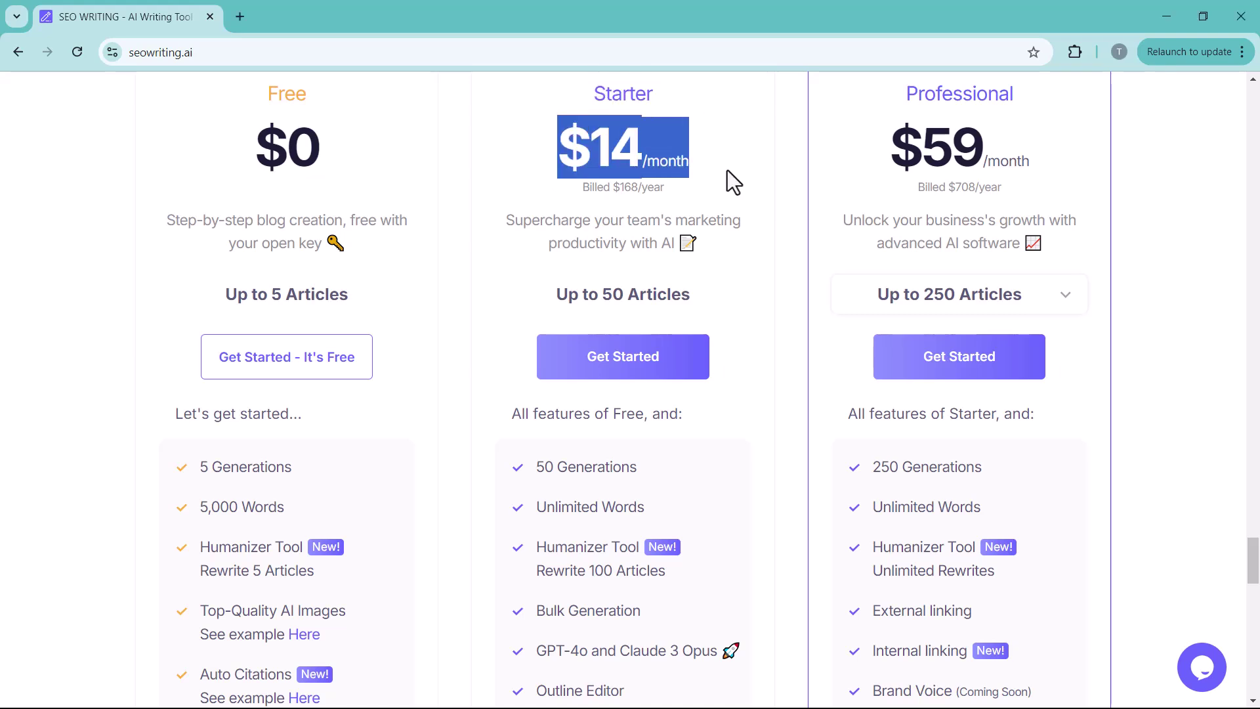
click(549, 238)
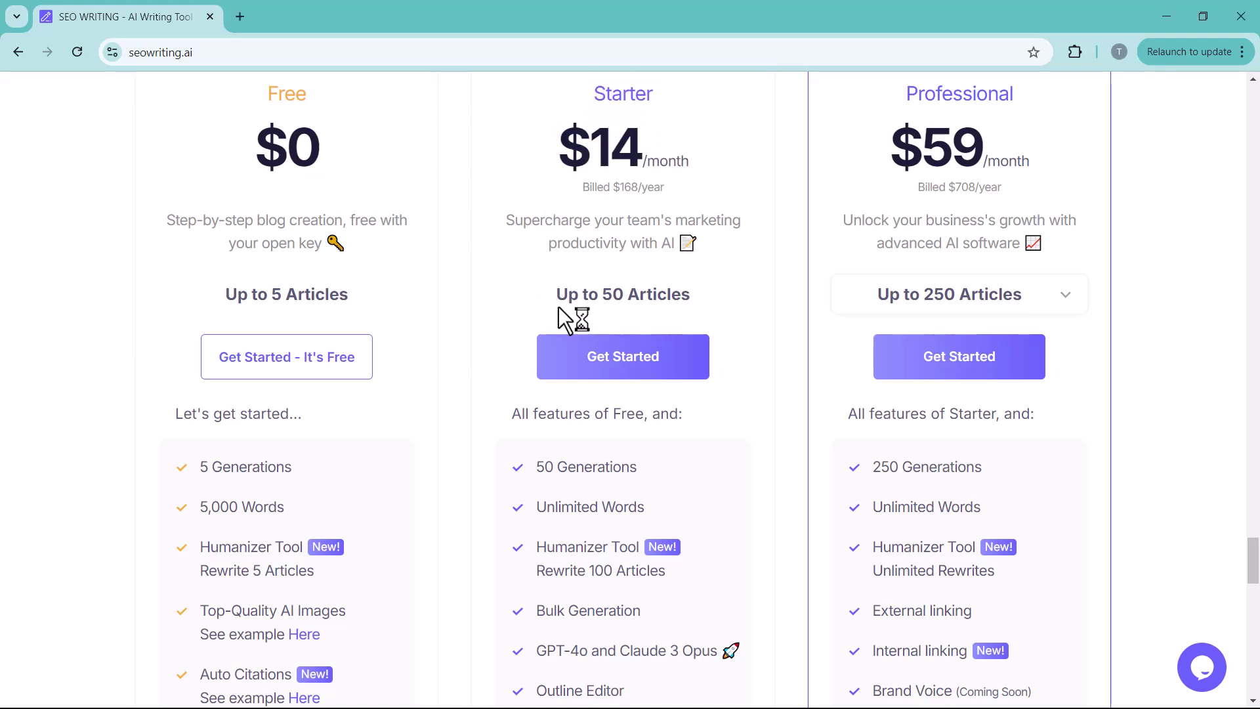
scroll(602, 619, down, 1)
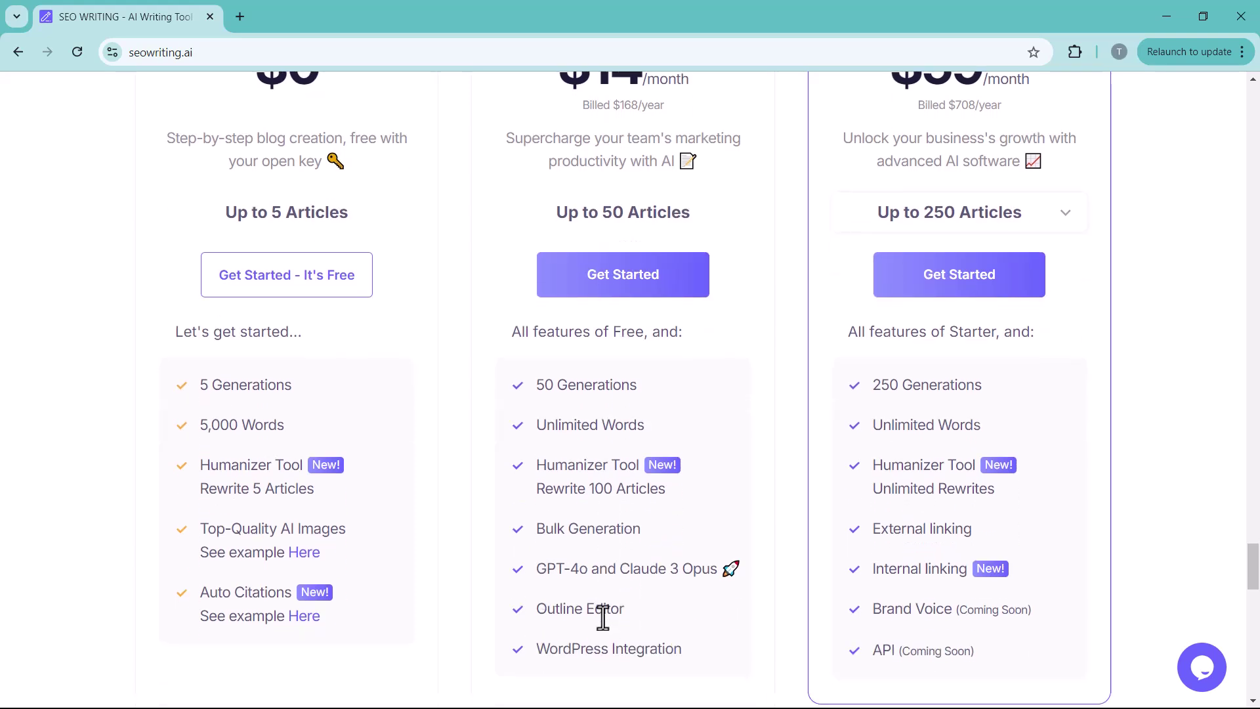
scroll(829, 165, up, 1)
- Highlight the Professional plan's $59 price and scan its feature list
drag(909, 148, 1000, 151)
click(903, 209)
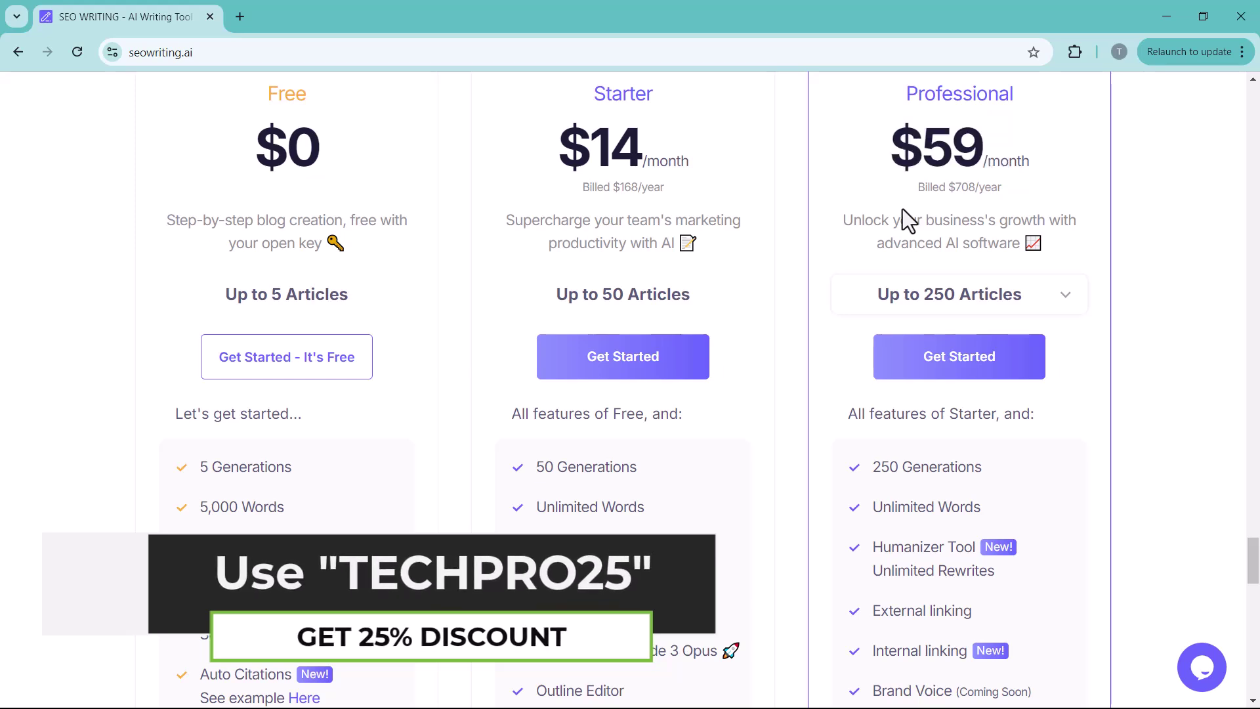
scroll(903, 209, down, 2)
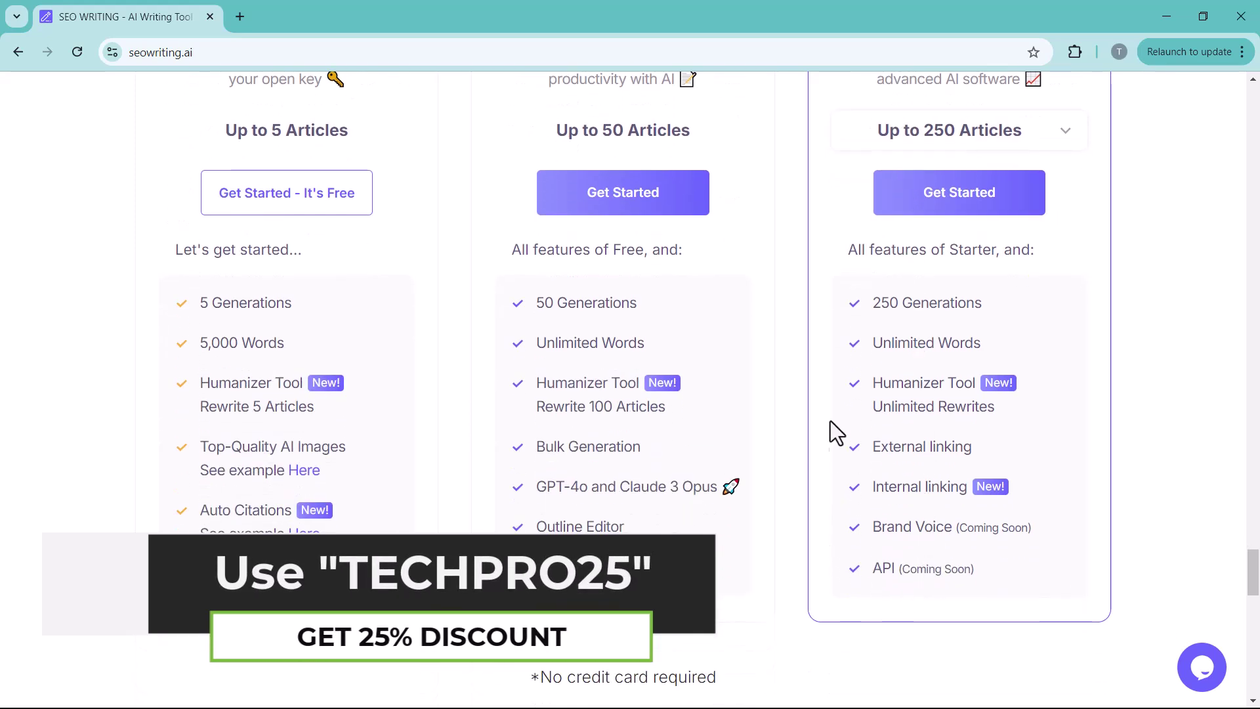
scroll(934, 375, up, 2)
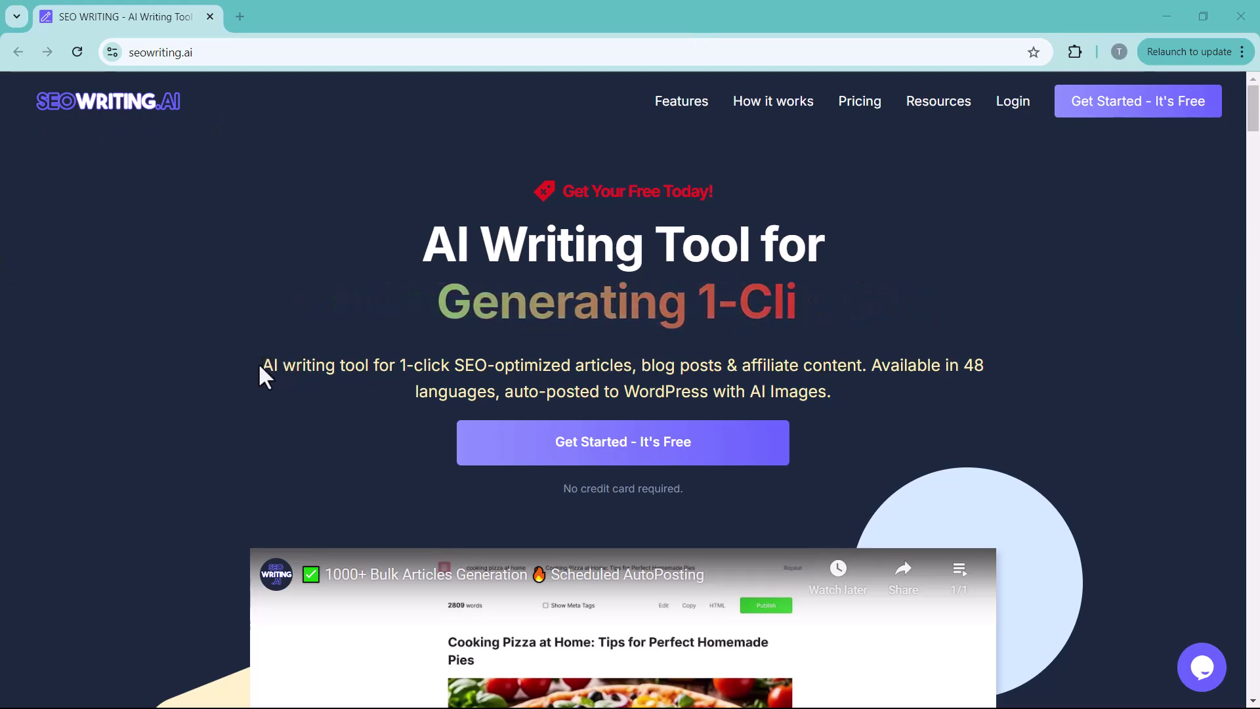
drag(263, 366, 827, 389)
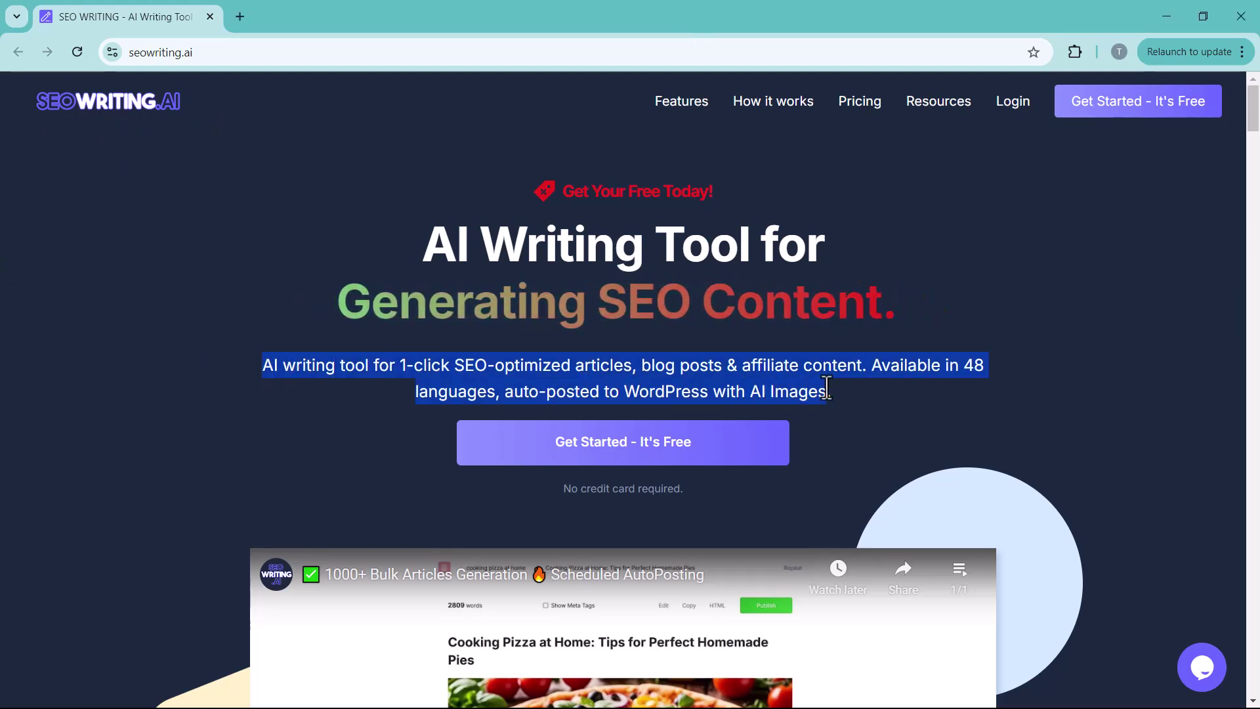
click(845, 390)
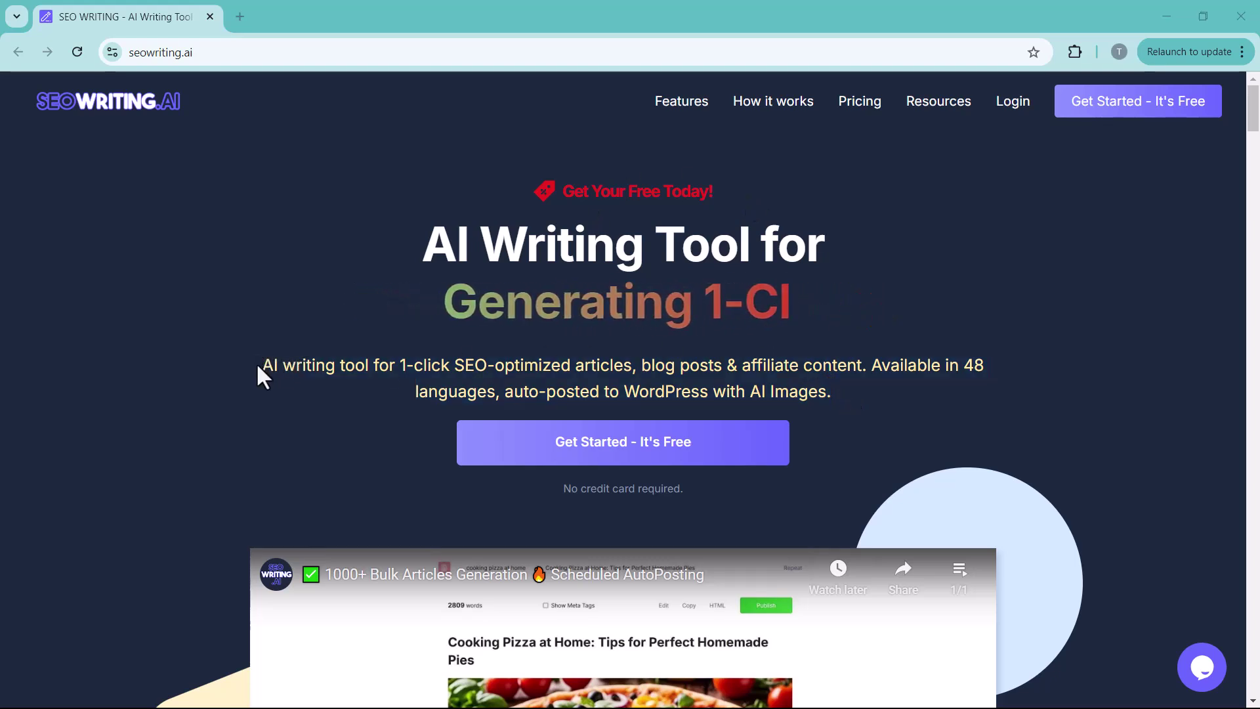
drag(263, 366, 834, 389)
click(848, 389)
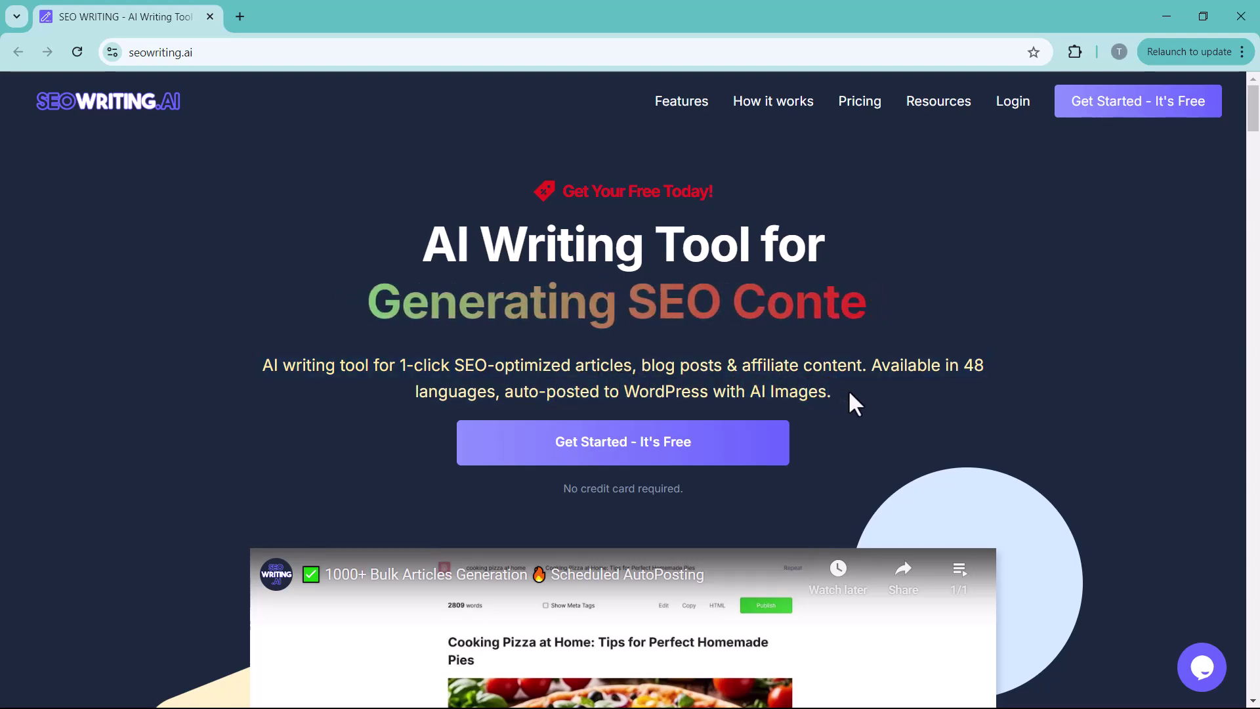